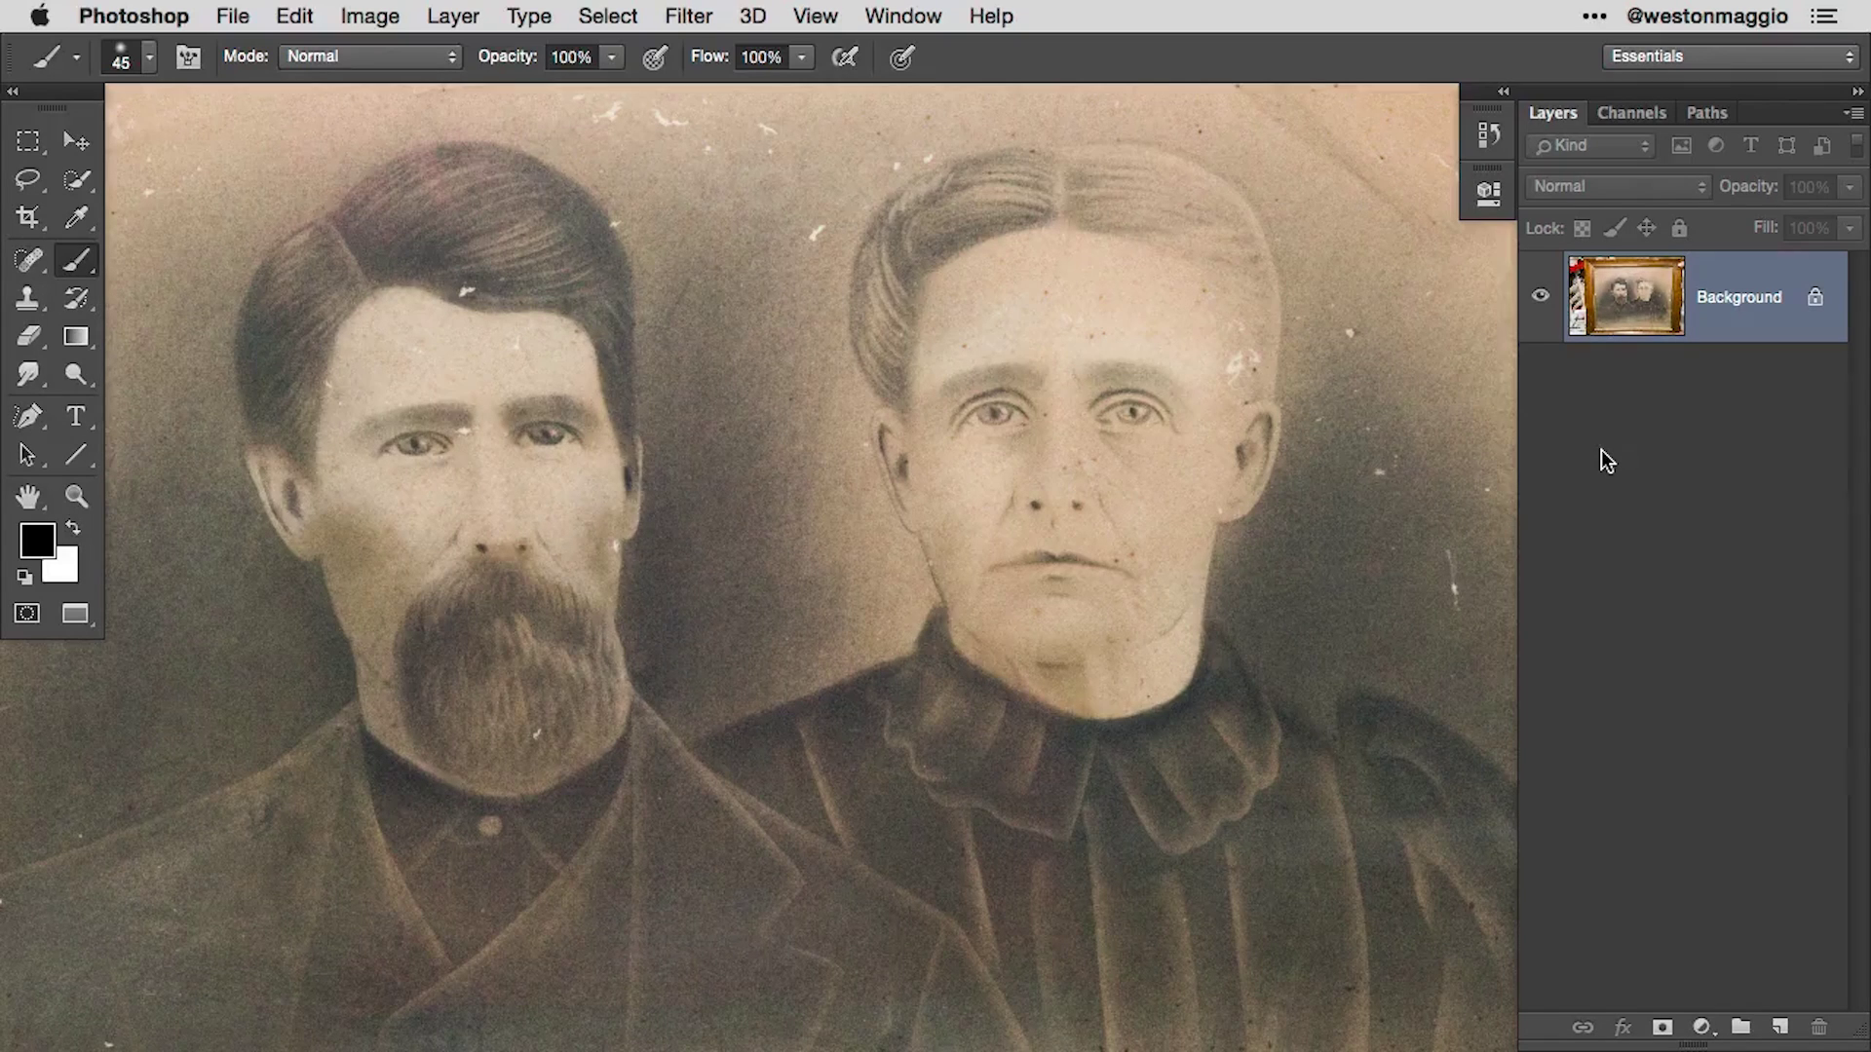
# Step: Show the document's history, paint a black brush stroke across the man's forehead and undo it
pyautogui.click(1488, 135)
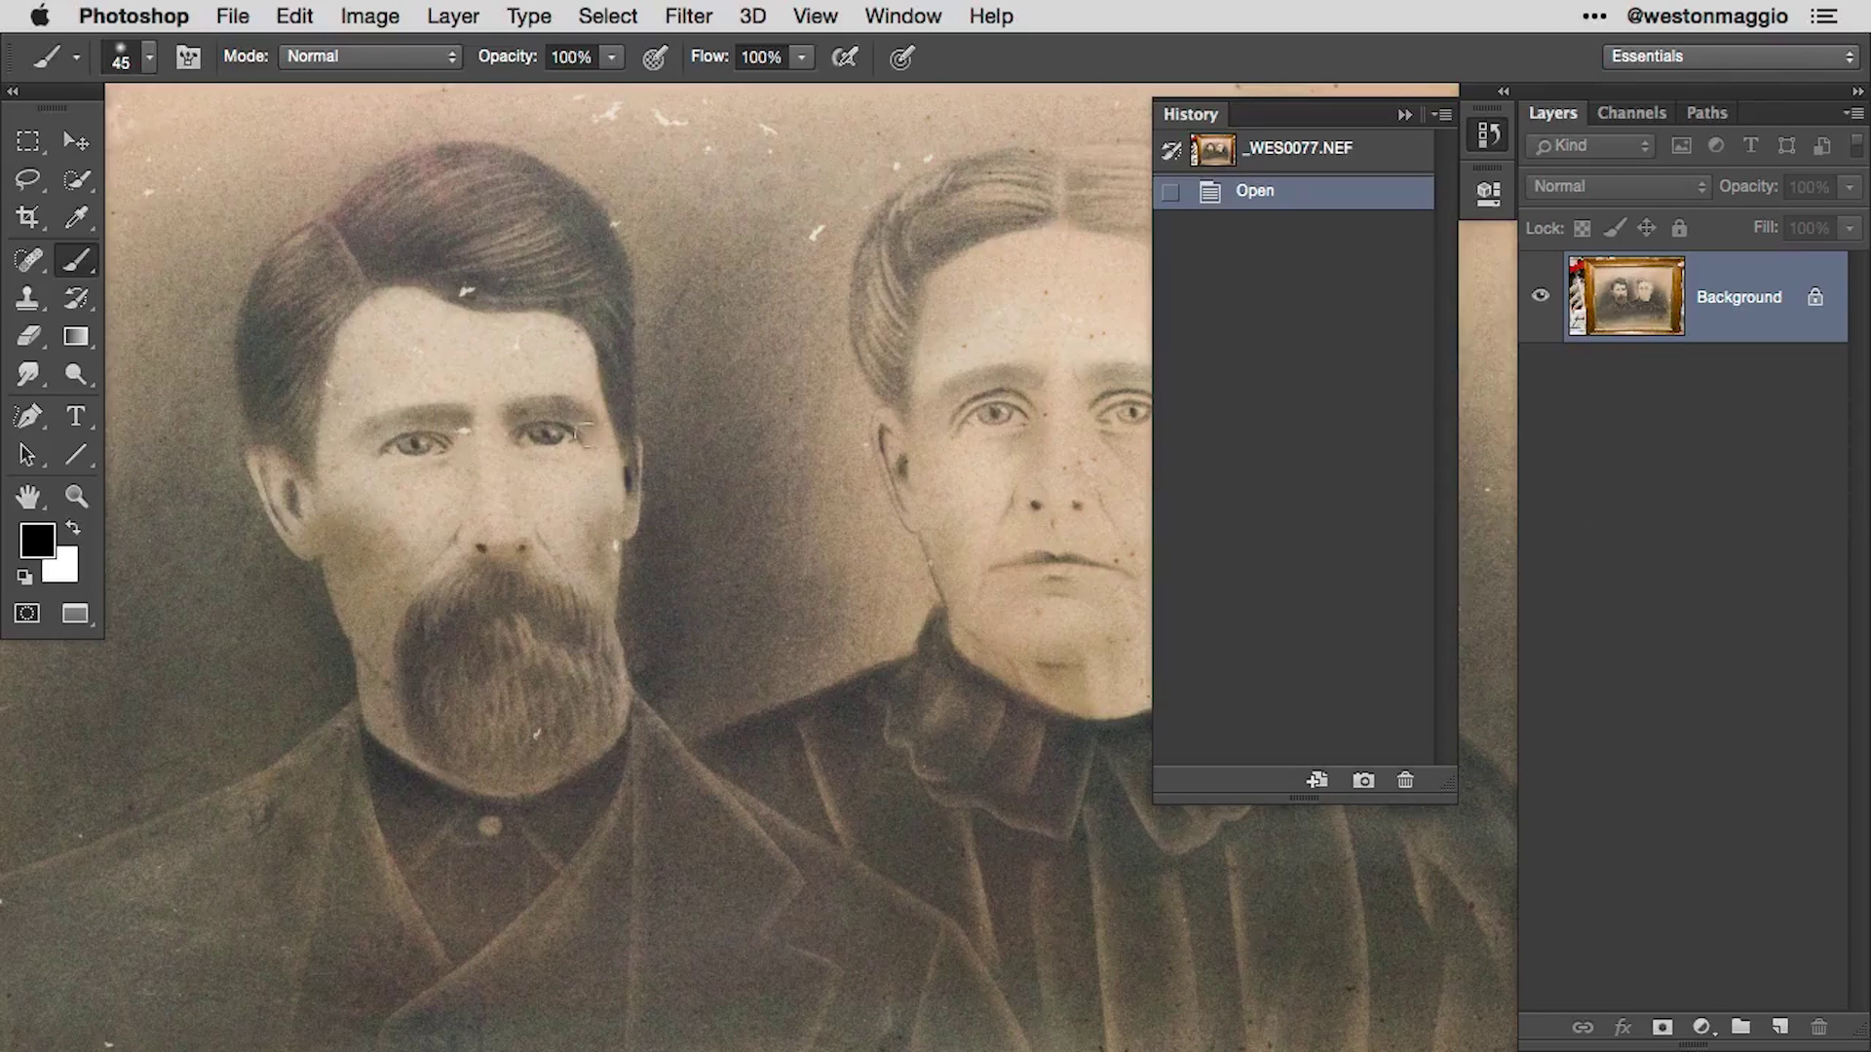
pyautogui.moveTo(290, 357); pyautogui.dragTo(779, 277)
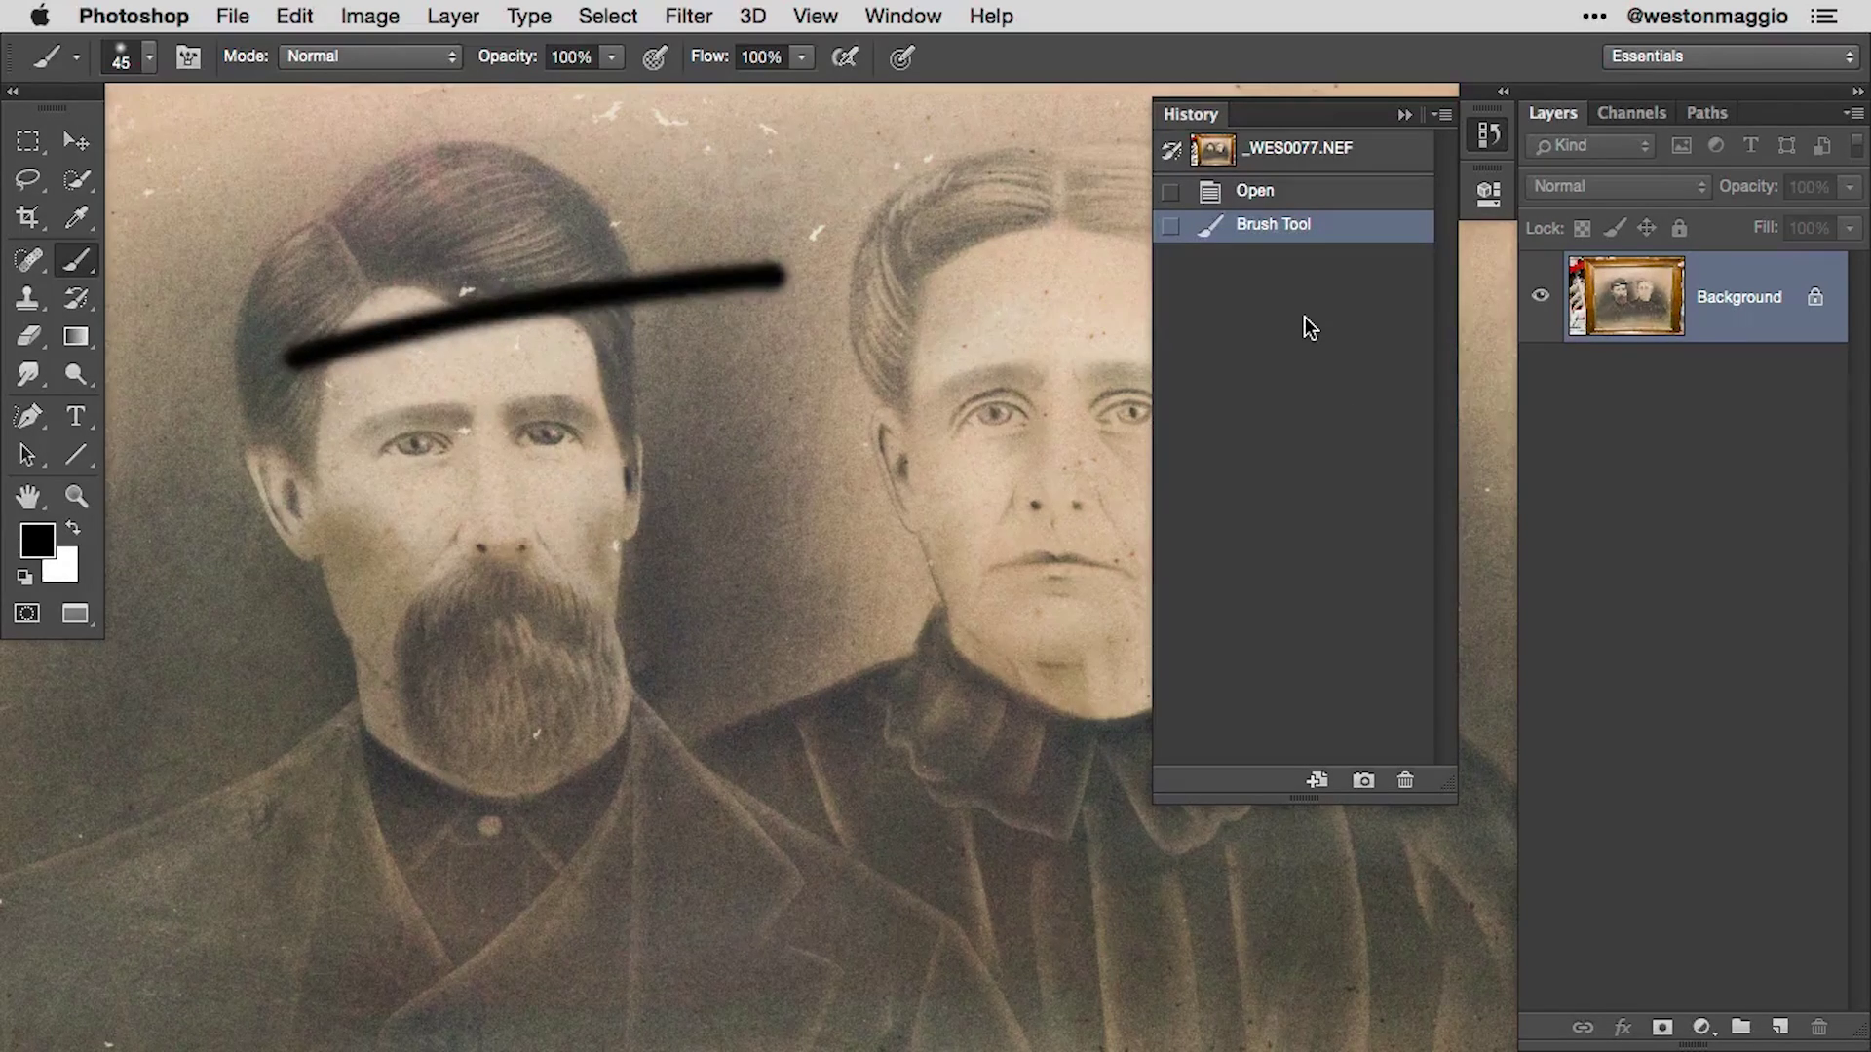
pyautogui.press('super+z')
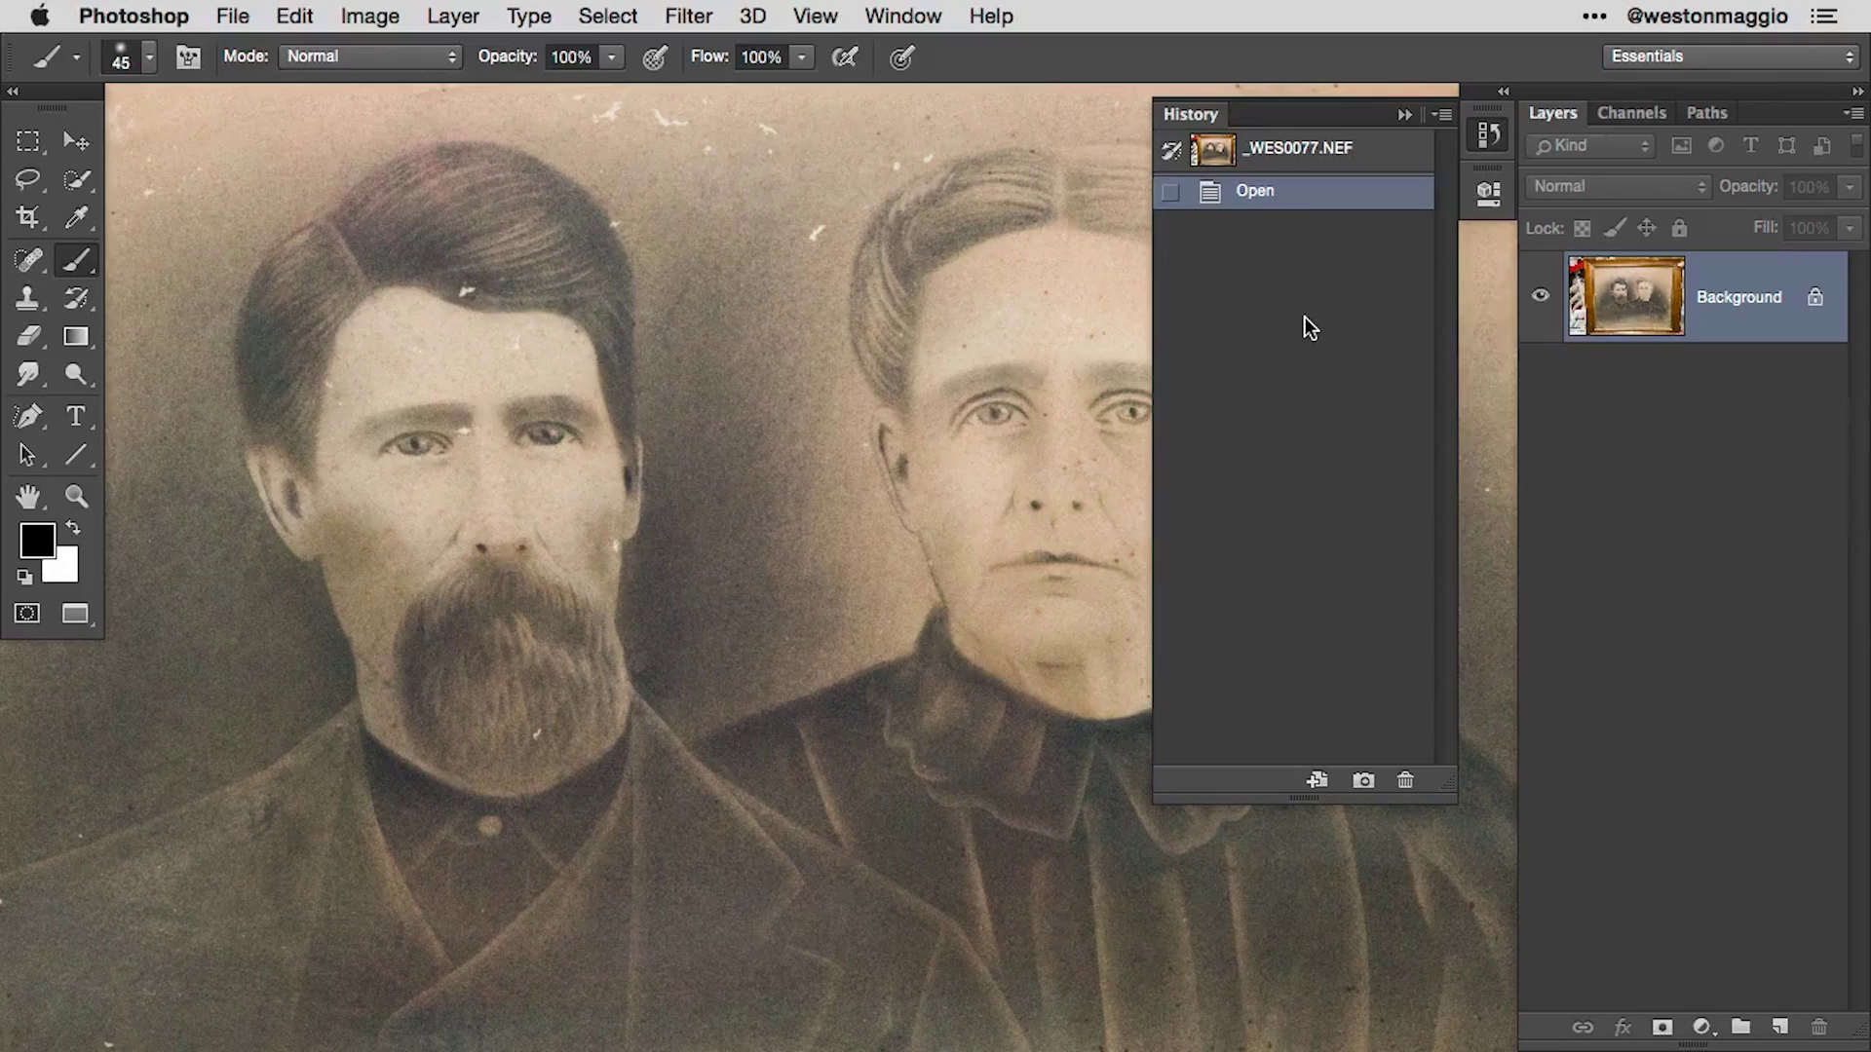
# Step: Paint five black brush strokes across the man's face, one below the other
pyautogui.moveTo(351, 361); pyautogui.dragTo(726, 285)
pyautogui.moveTo(409, 428); pyautogui.dragTo(799, 358)
pyautogui.moveTo(444, 511); pyautogui.dragTo(823, 441)
pyautogui.moveTo(404, 590); pyautogui.dragTo(794, 499)
pyautogui.moveTo(389, 662); pyautogui.dragTo(779, 580)
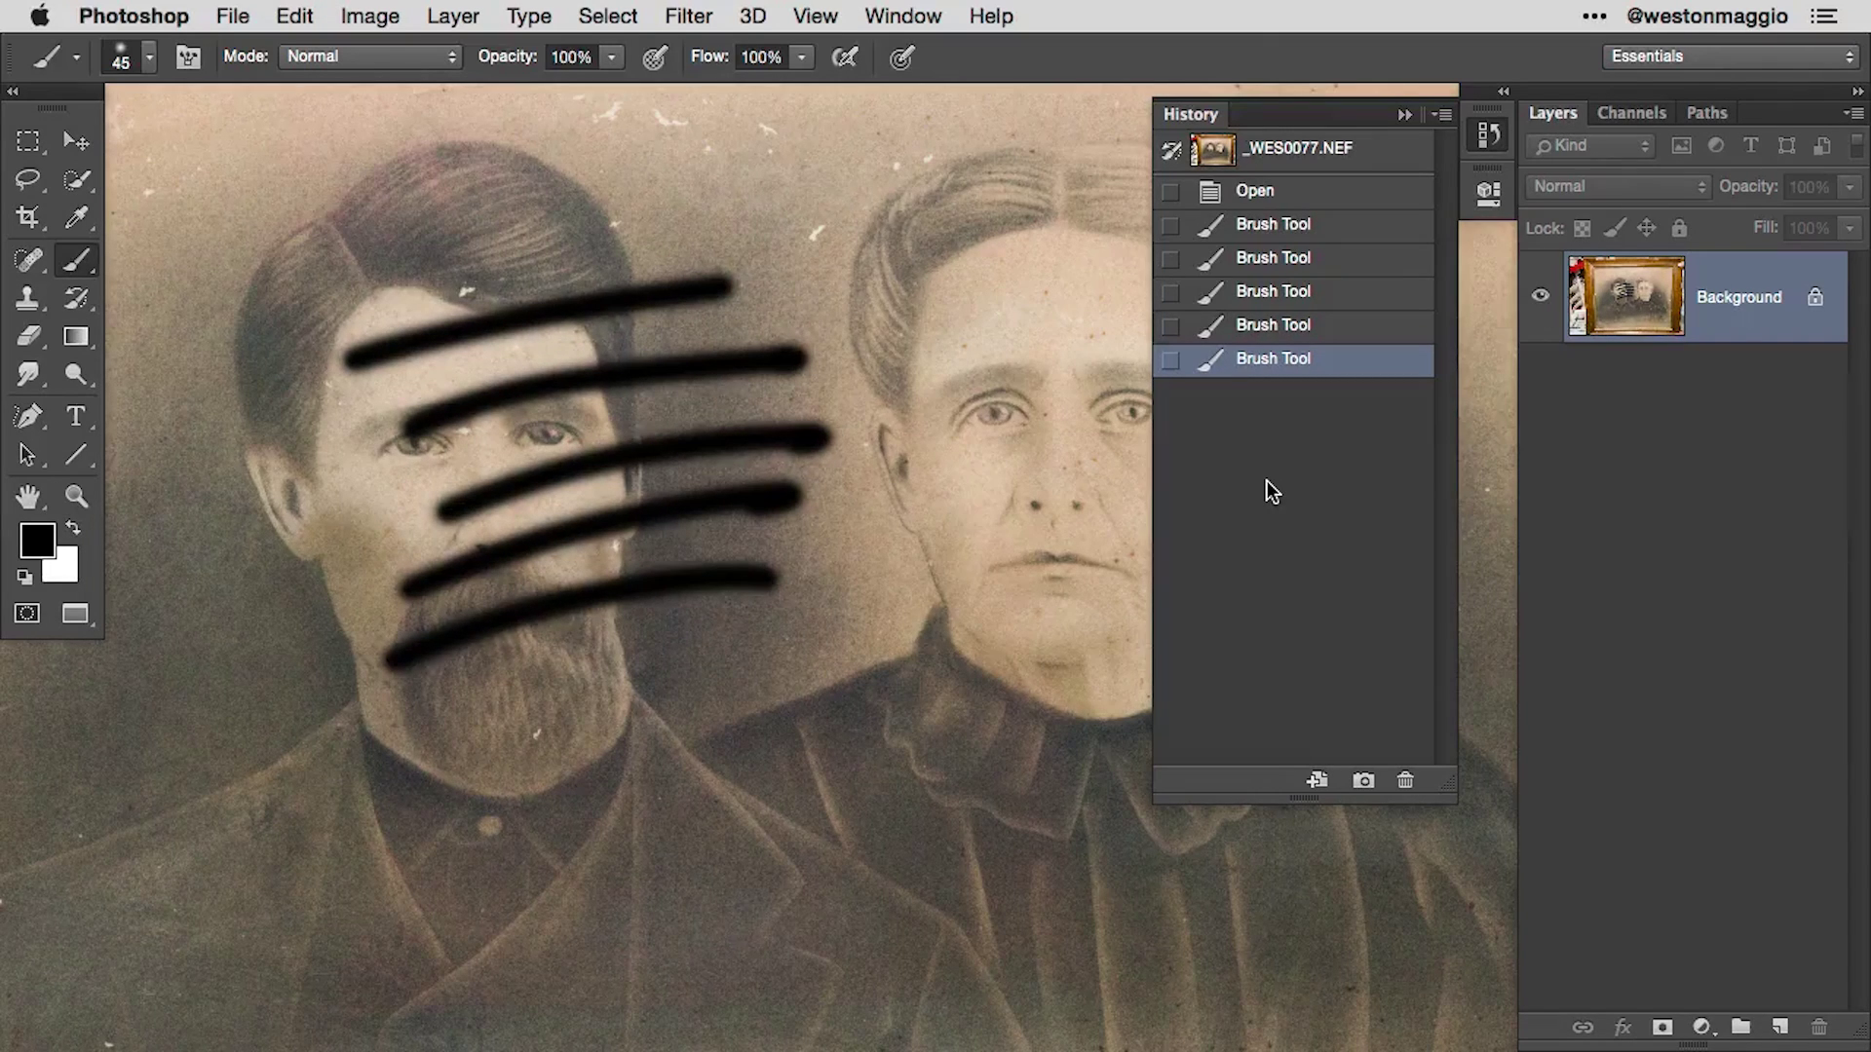
# Step: Step backward through the history to remove all five brush strokes from the portrait
pyautogui.press('super+alt+z')
pyautogui.press('super+alt+z')
pyautogui.press('super+alt+z')
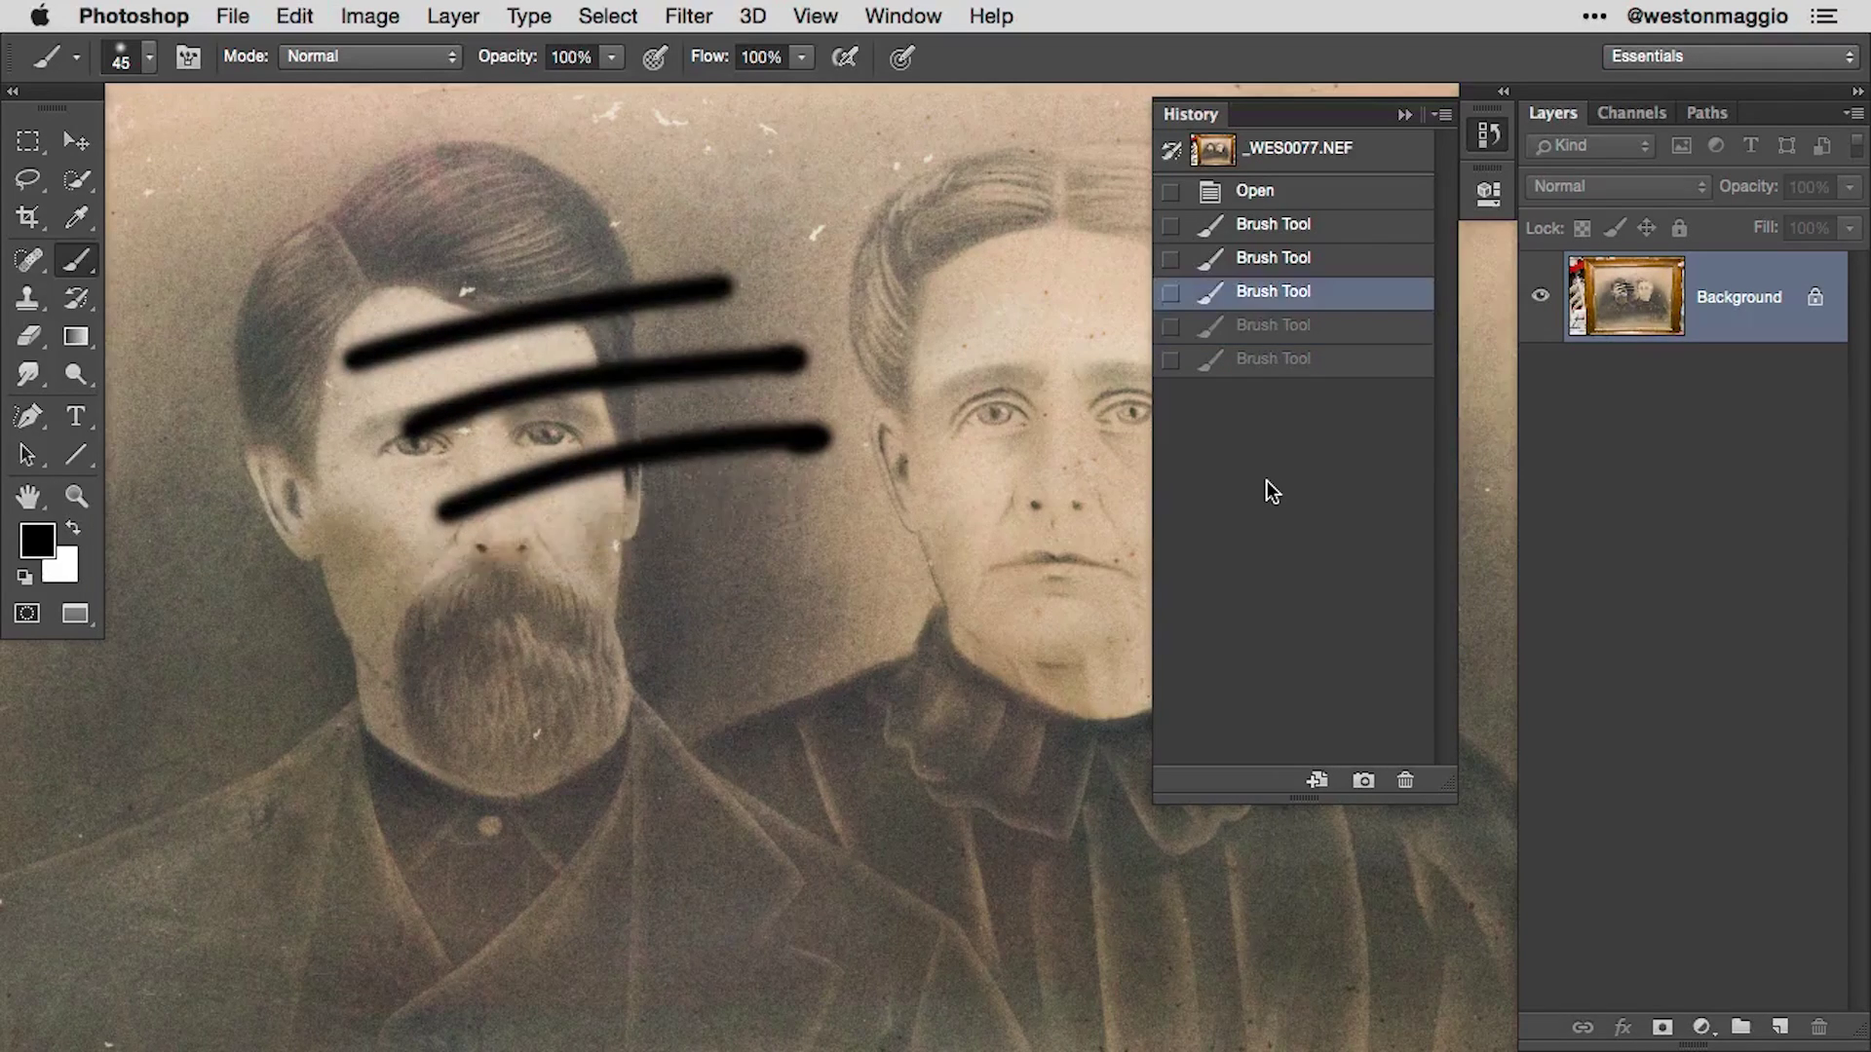
pyautogui.press('super+alt+z')
pyautogui.press('super+alt+z')
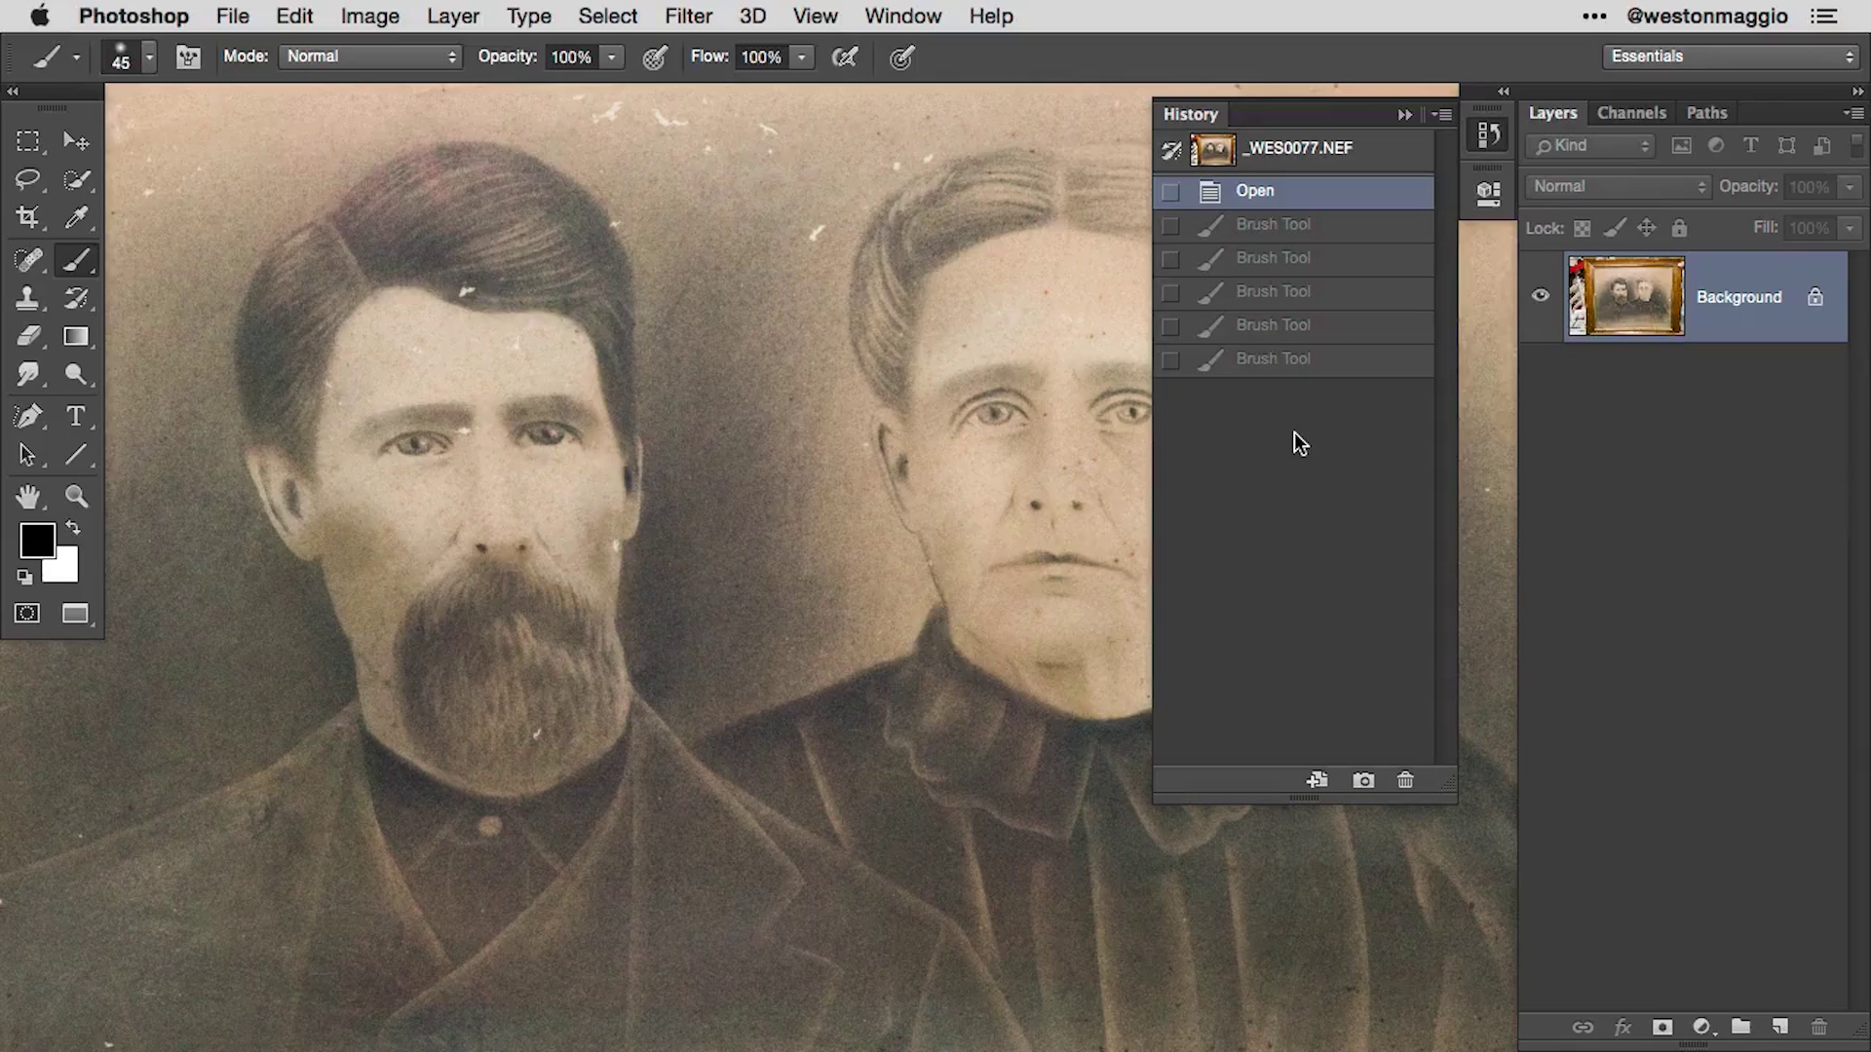
# Step: Apply a Levels adjustment to the portrait with the black input level set to 61
pyautogui.hotkey('ctrl', 'l')
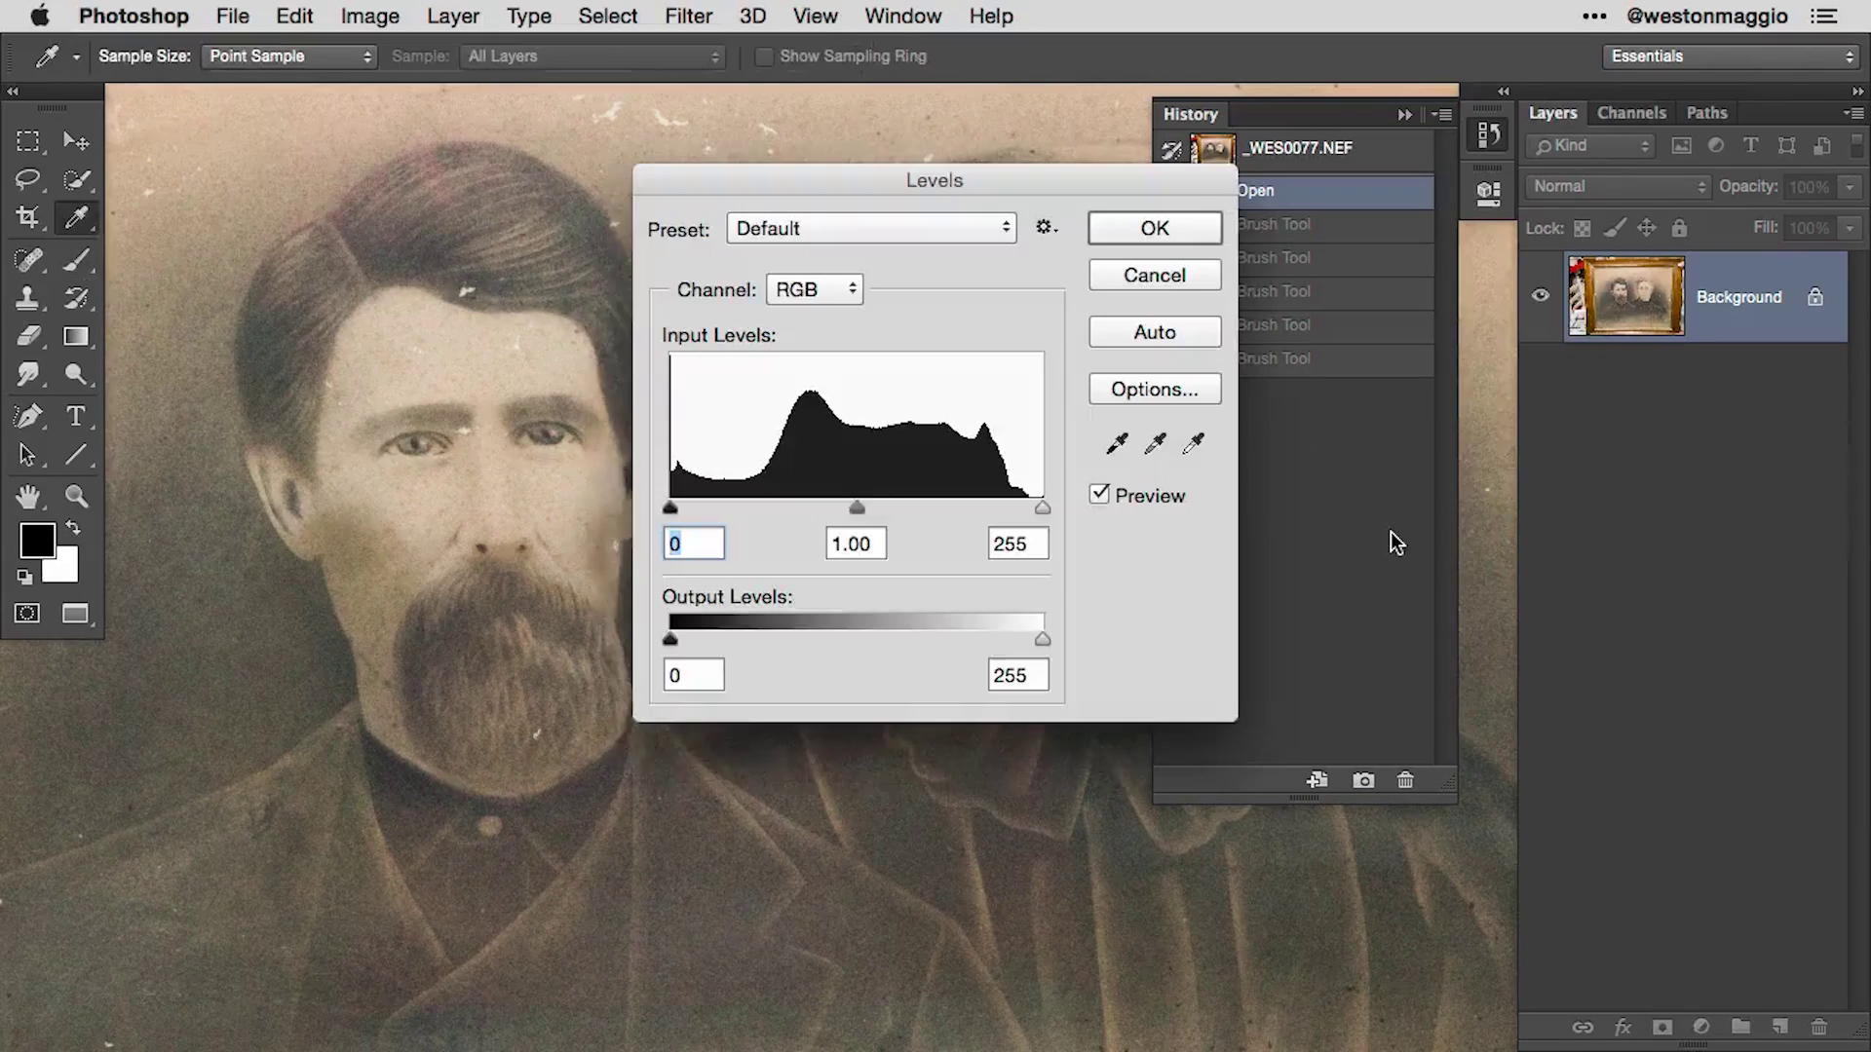
pyautogui.moveTo(670, 508); pyautogui.dragTo(760, 507)
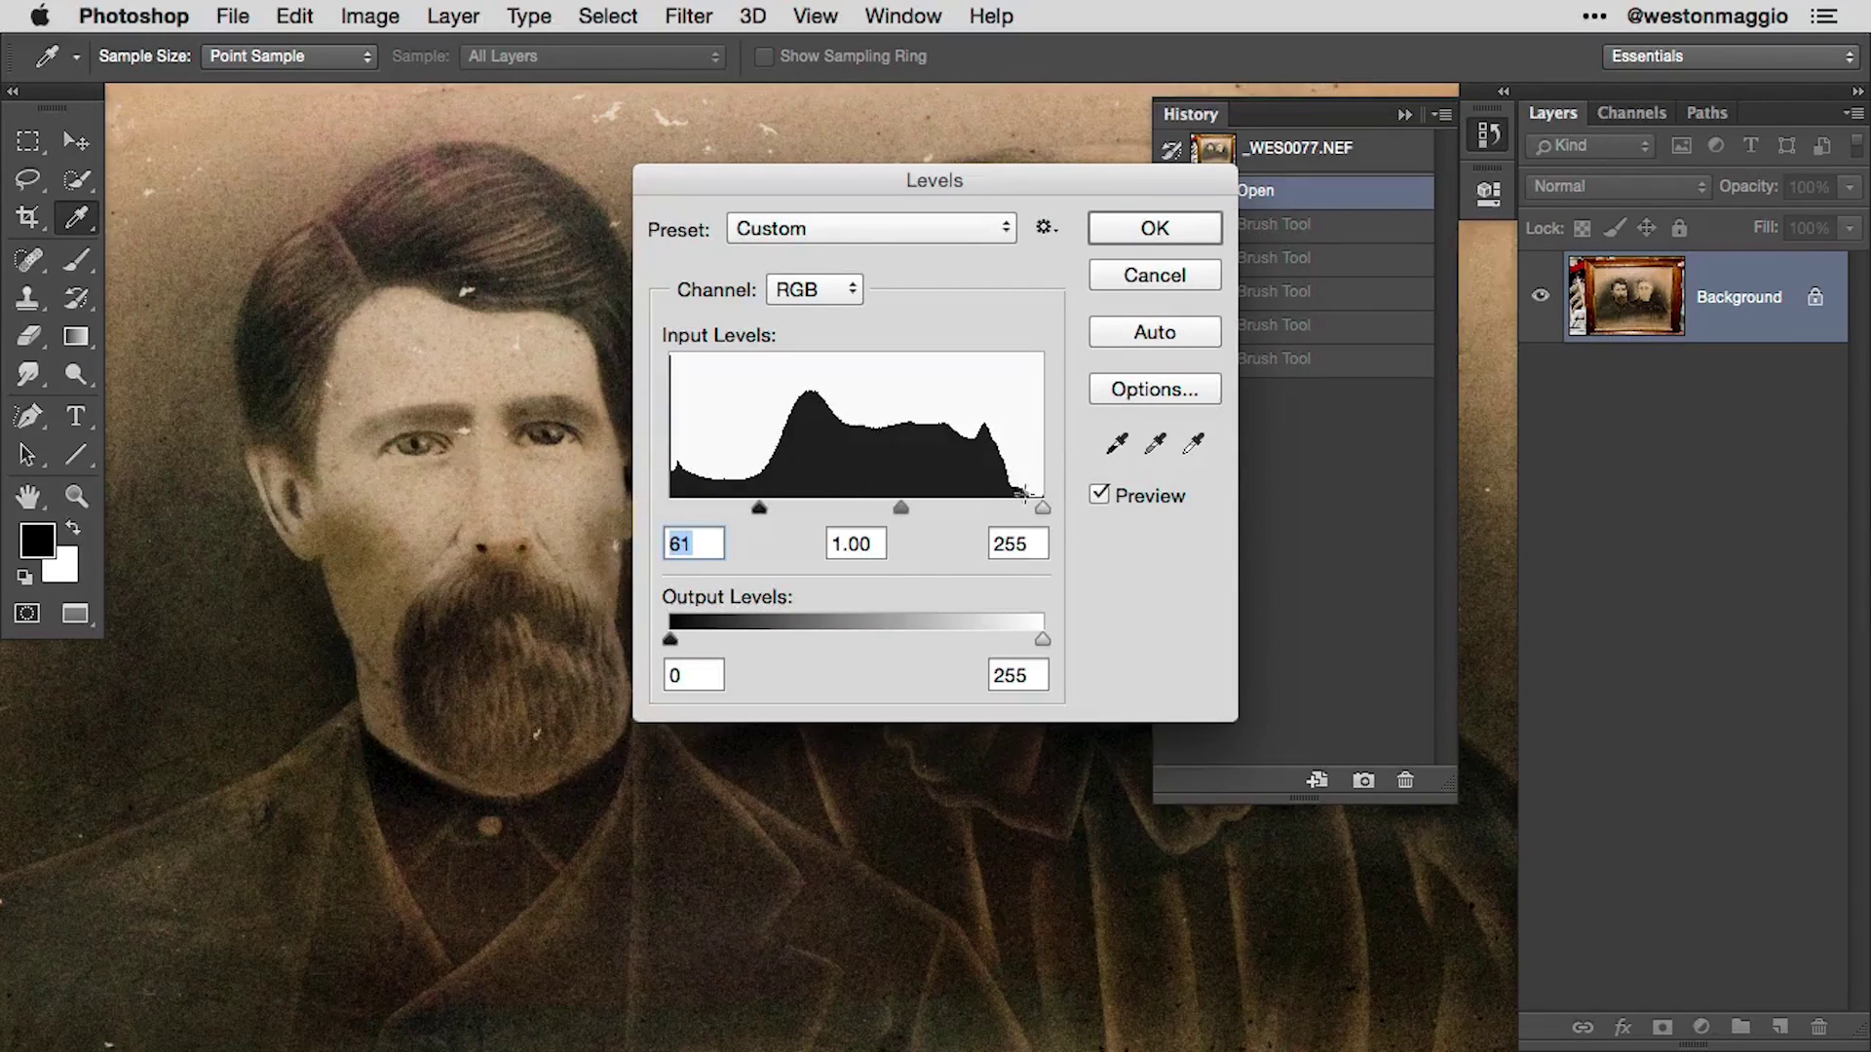
pyautogui.click(1169, 231)
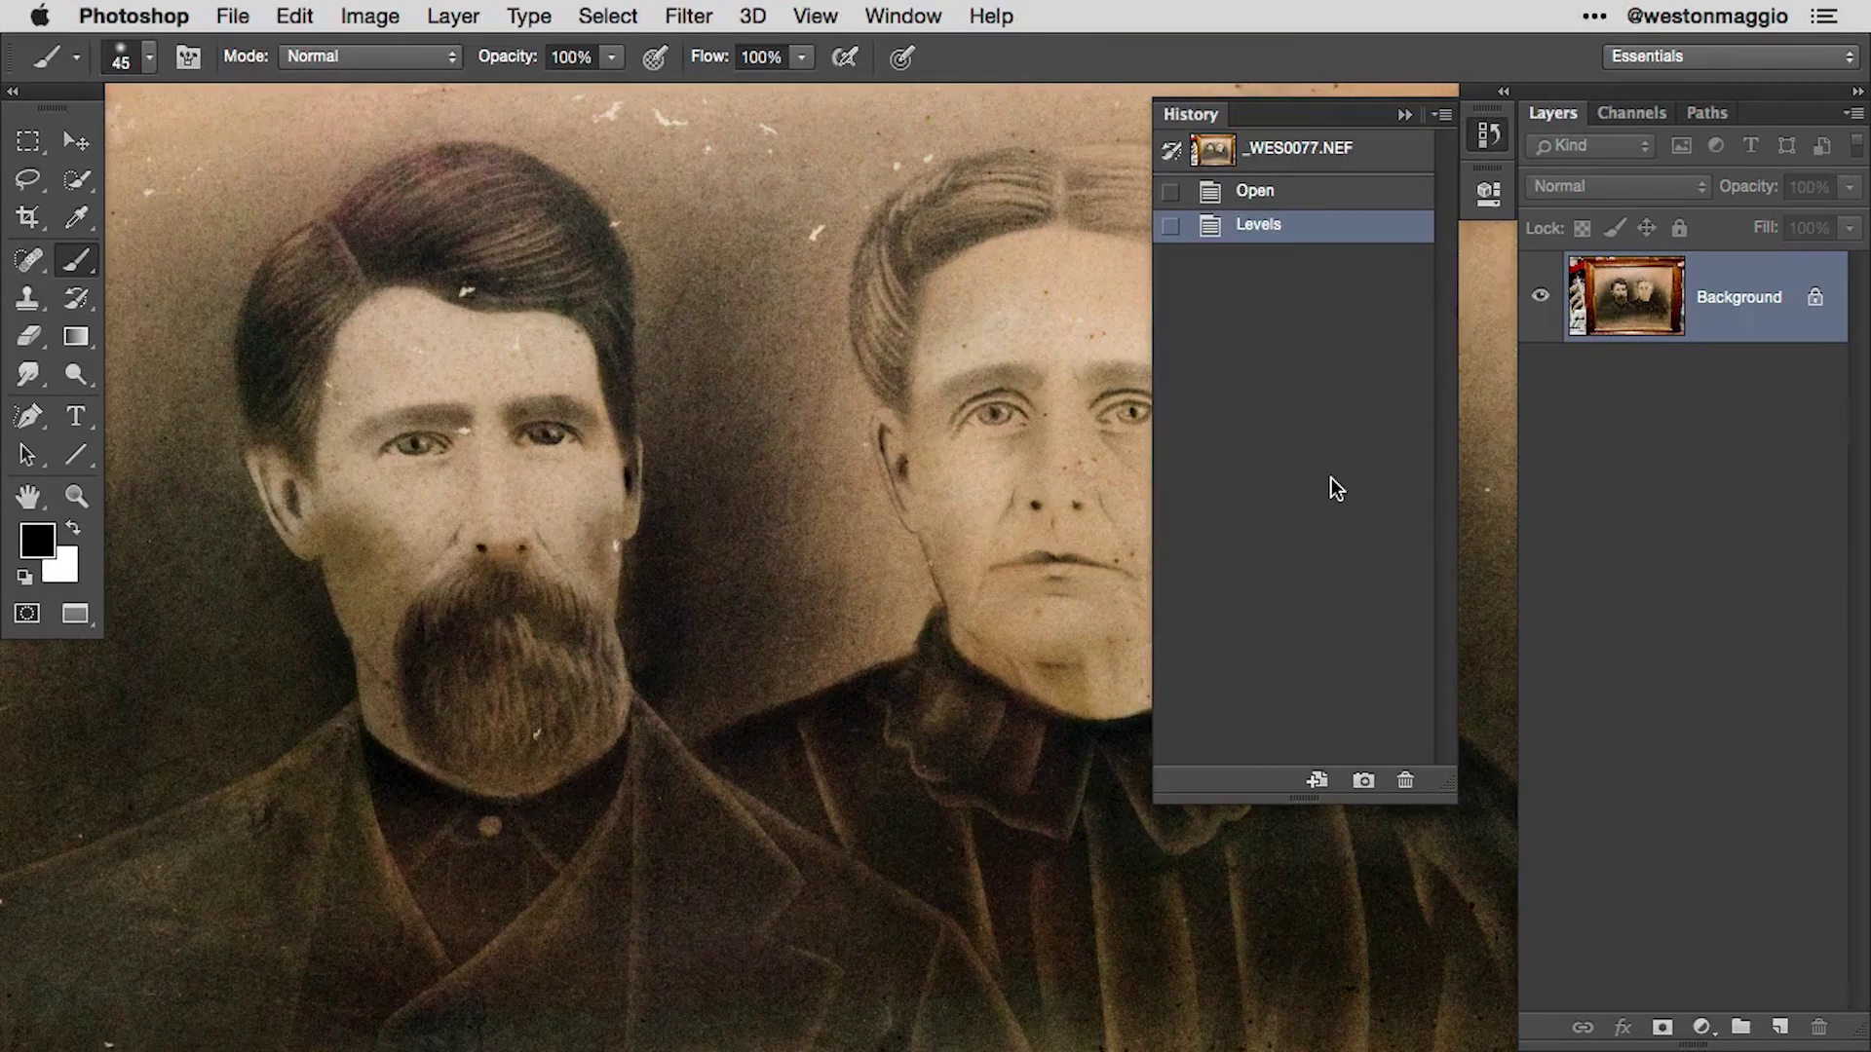
# Step: Fade the Levels adjustment to 34% opacity in Normal mode and return to the Brush tool
pyautogui.press('super+shift+f')
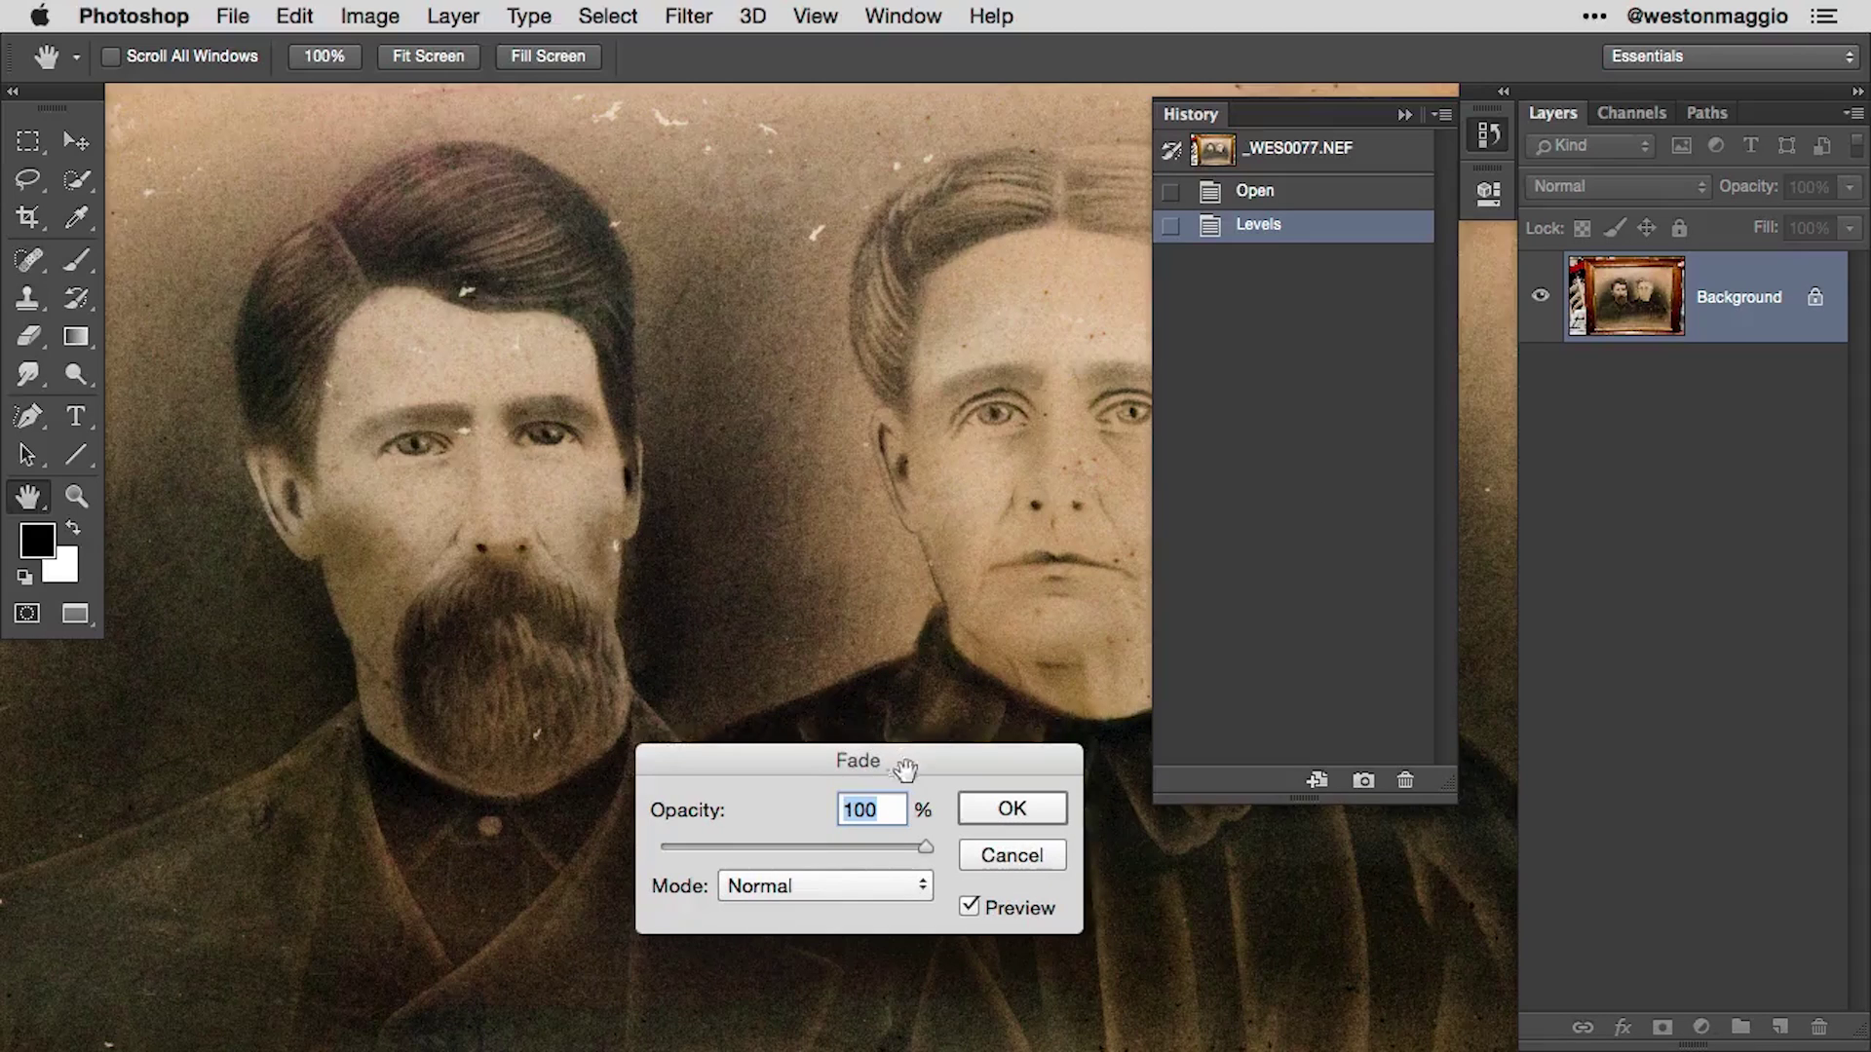
pyautogui.moveTo(926, 850); pyautogui.dragTo(751, 851)
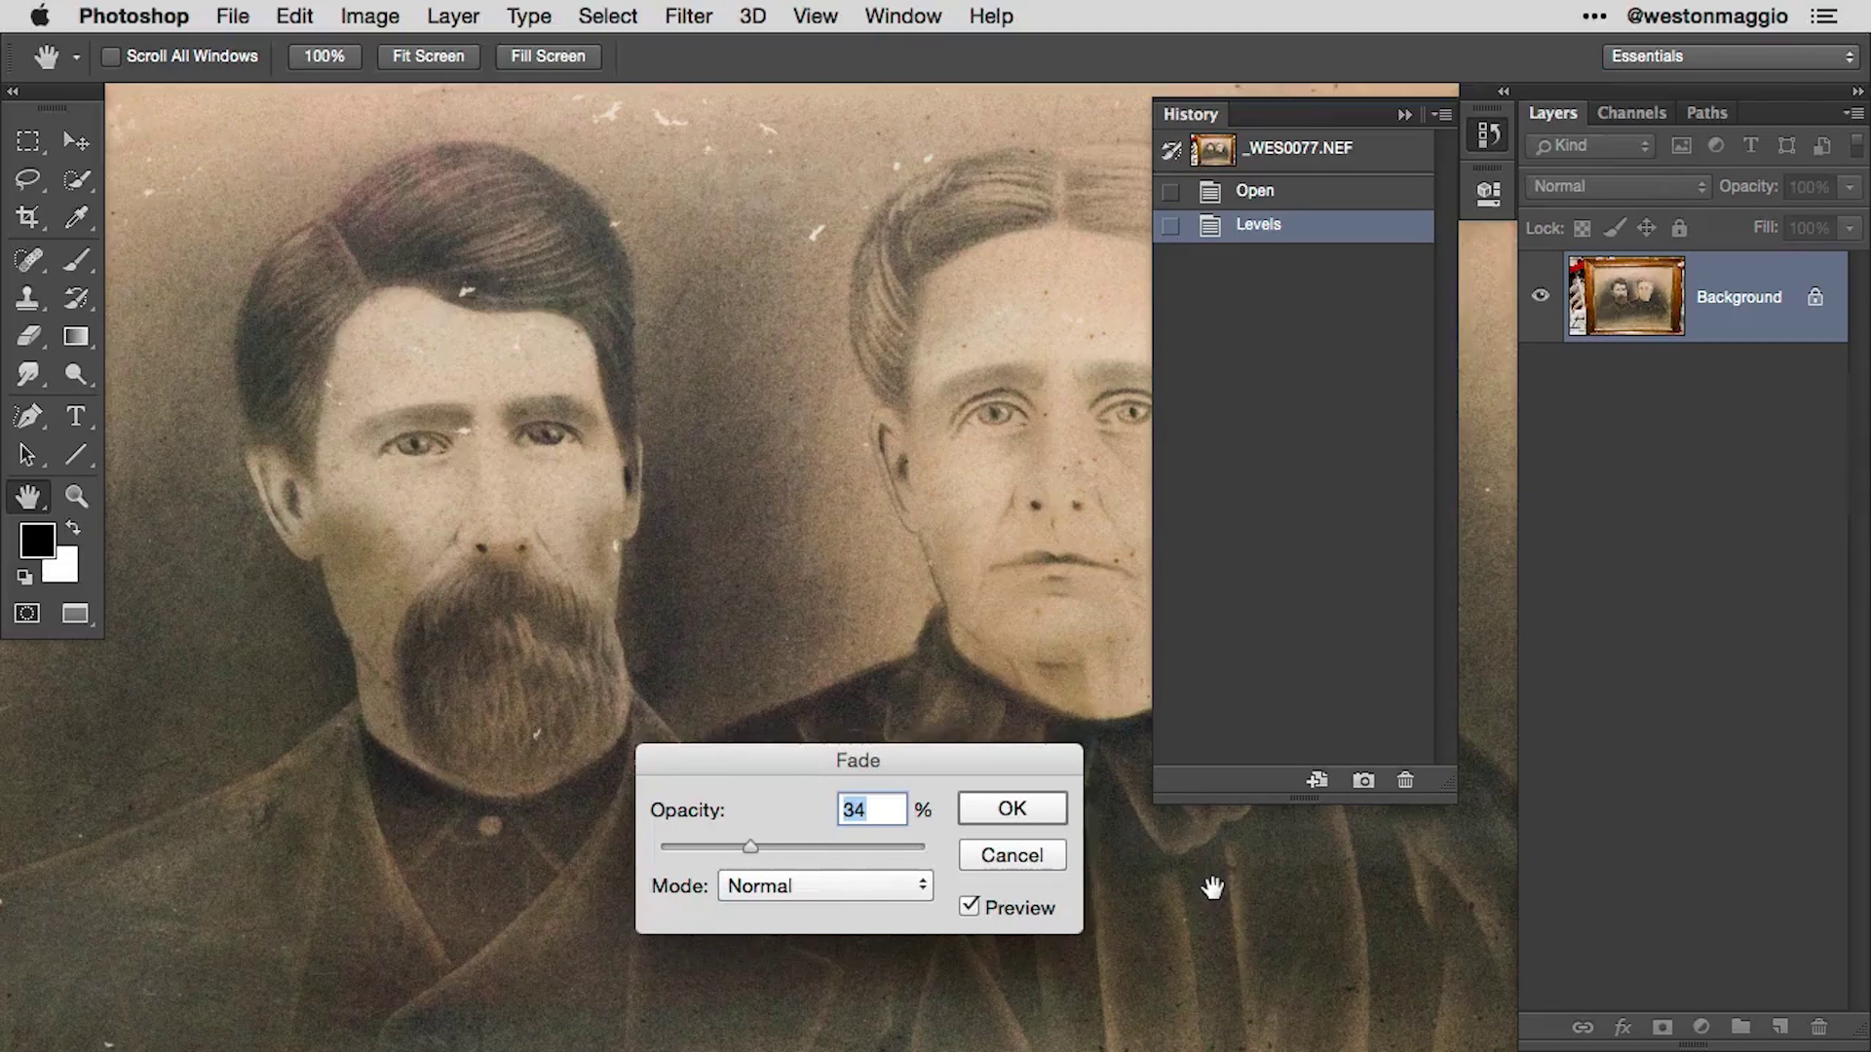
pyautogui.click(1014, 807)
pyautogui.press('b')
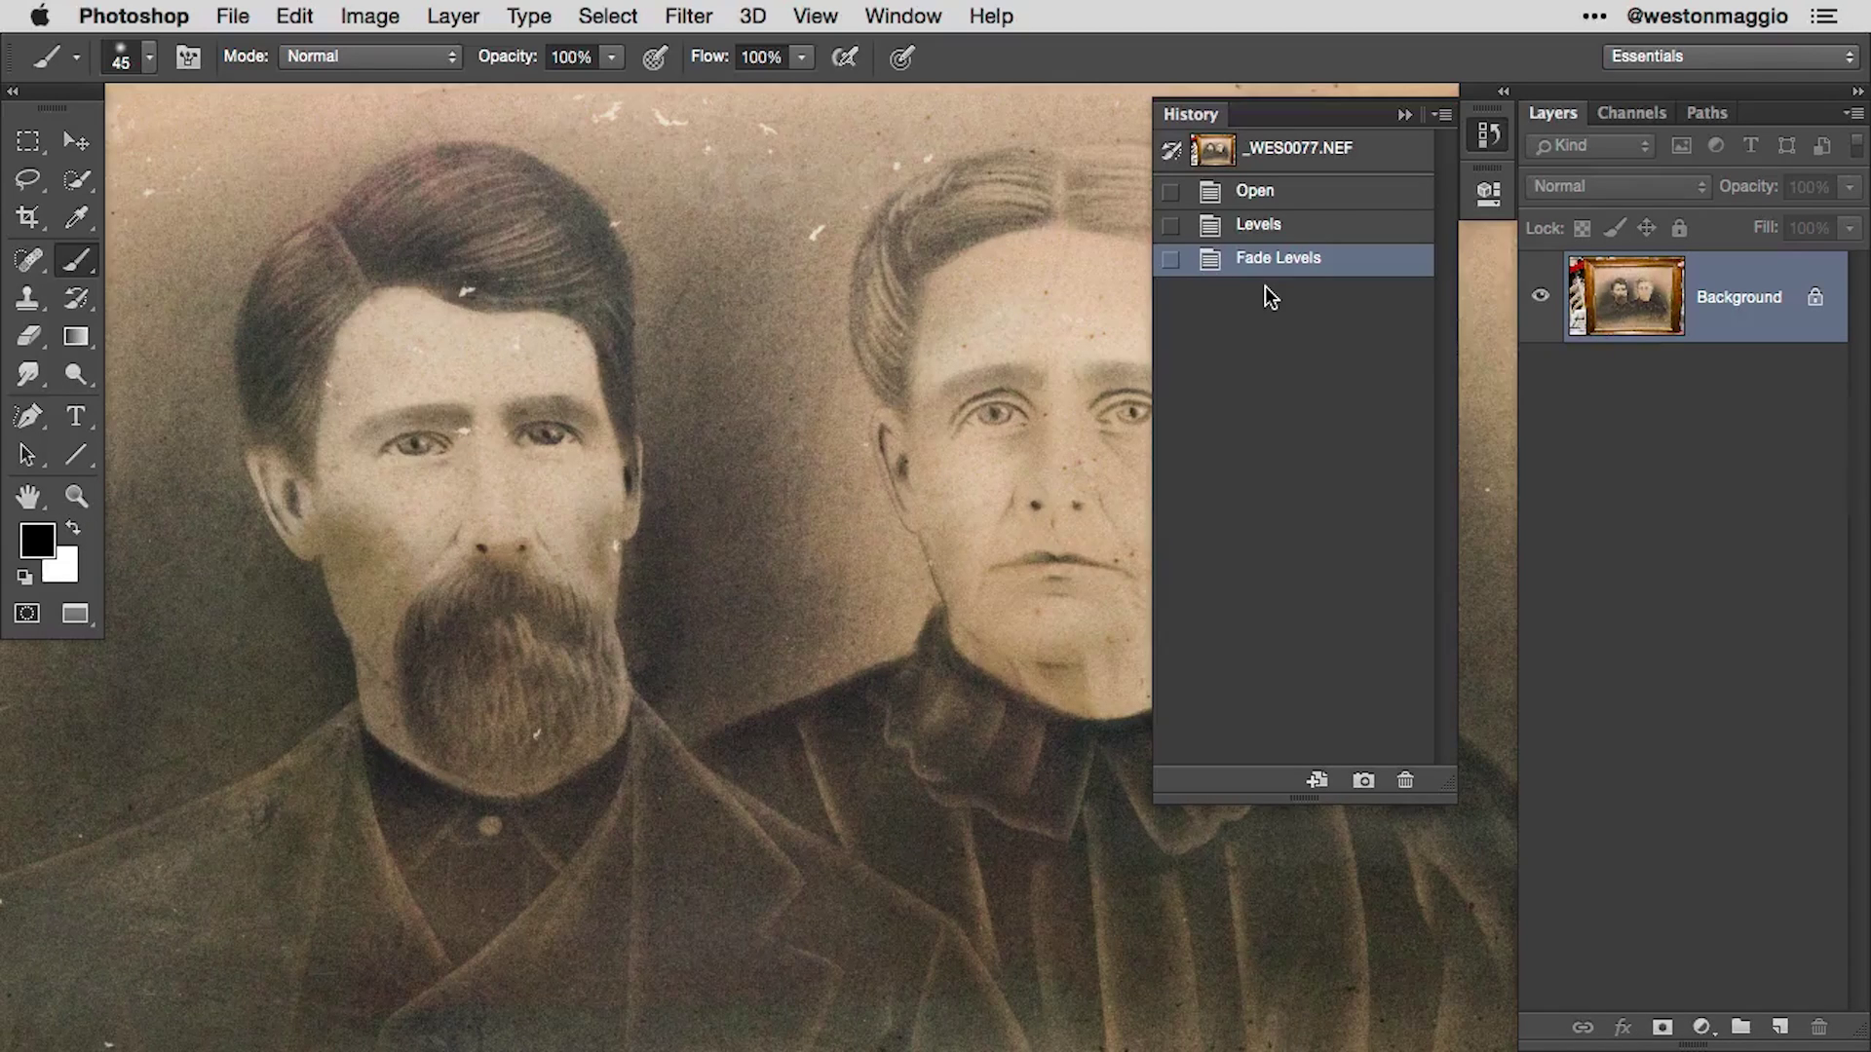
# Step: Switch to sunset_ford.jpg, collapse the history, and apply a Brightness/Contrast adjustment with brightness 98
pyautogui.hotkey('ctrl', 'Tab')
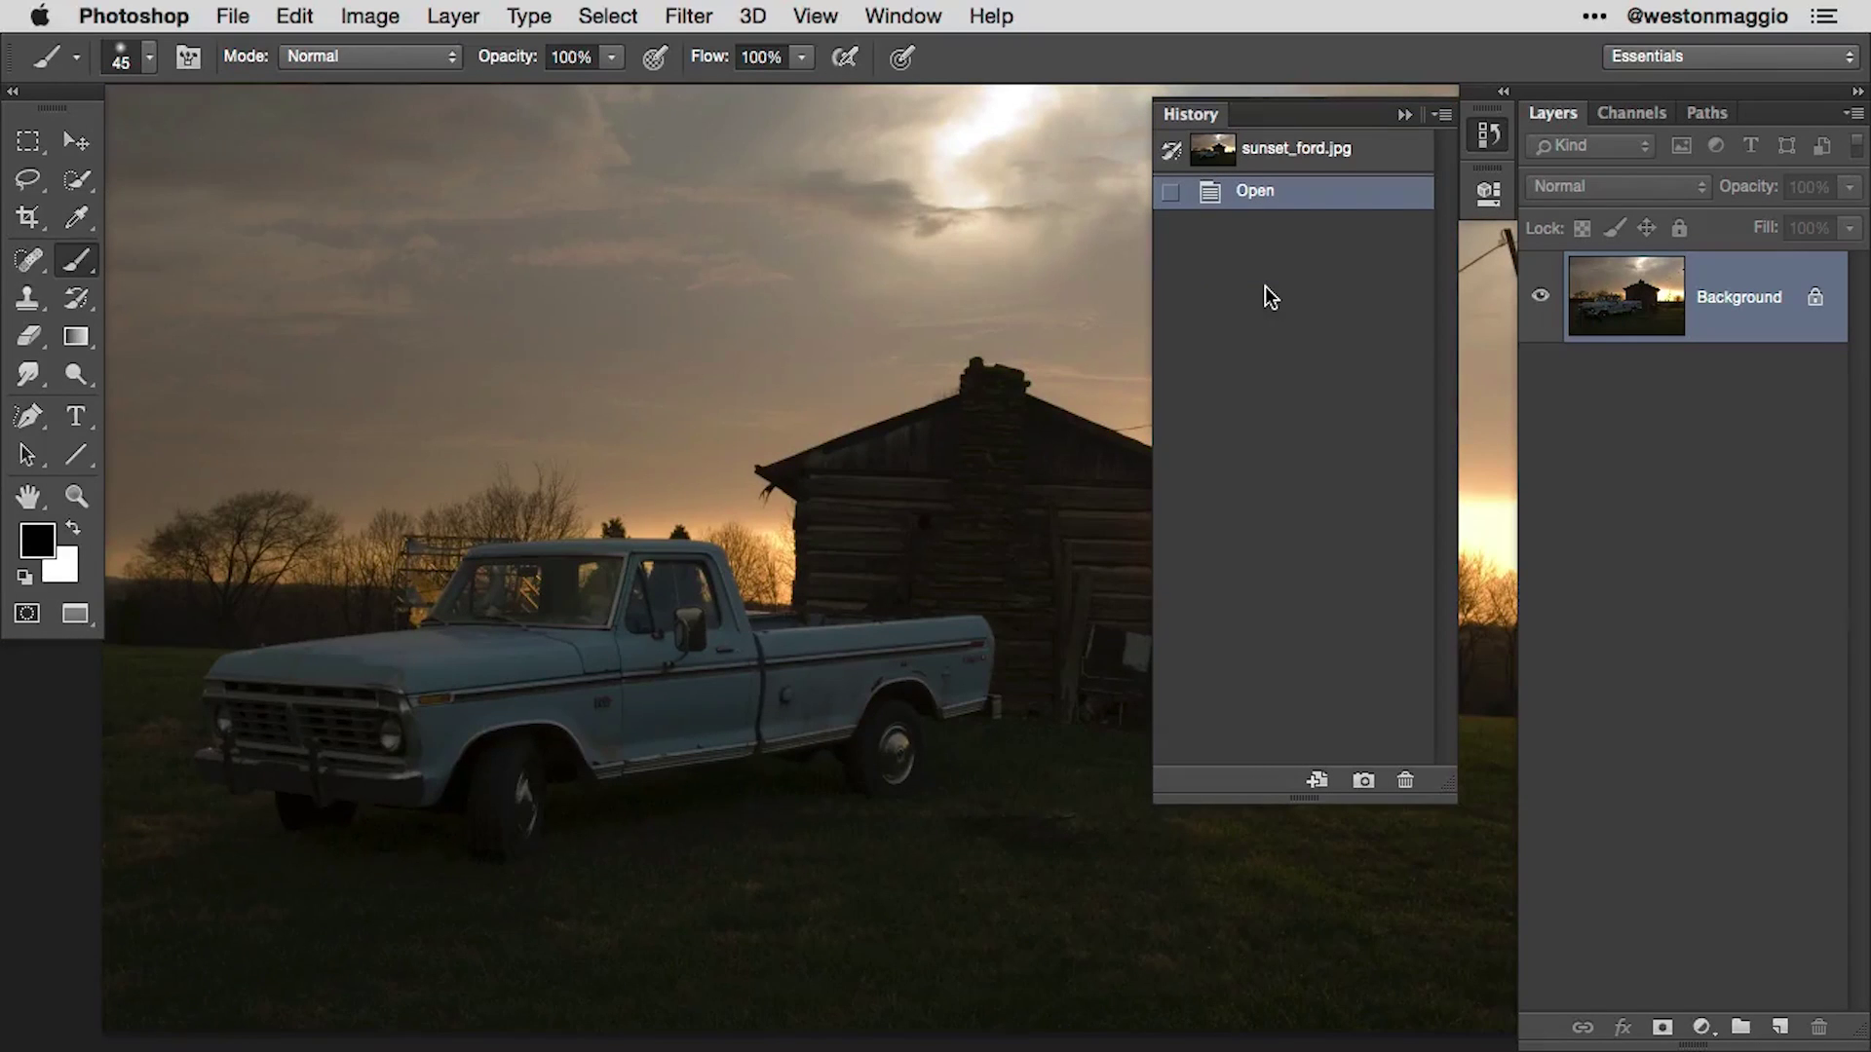
pyautogui.click(1404, 114)
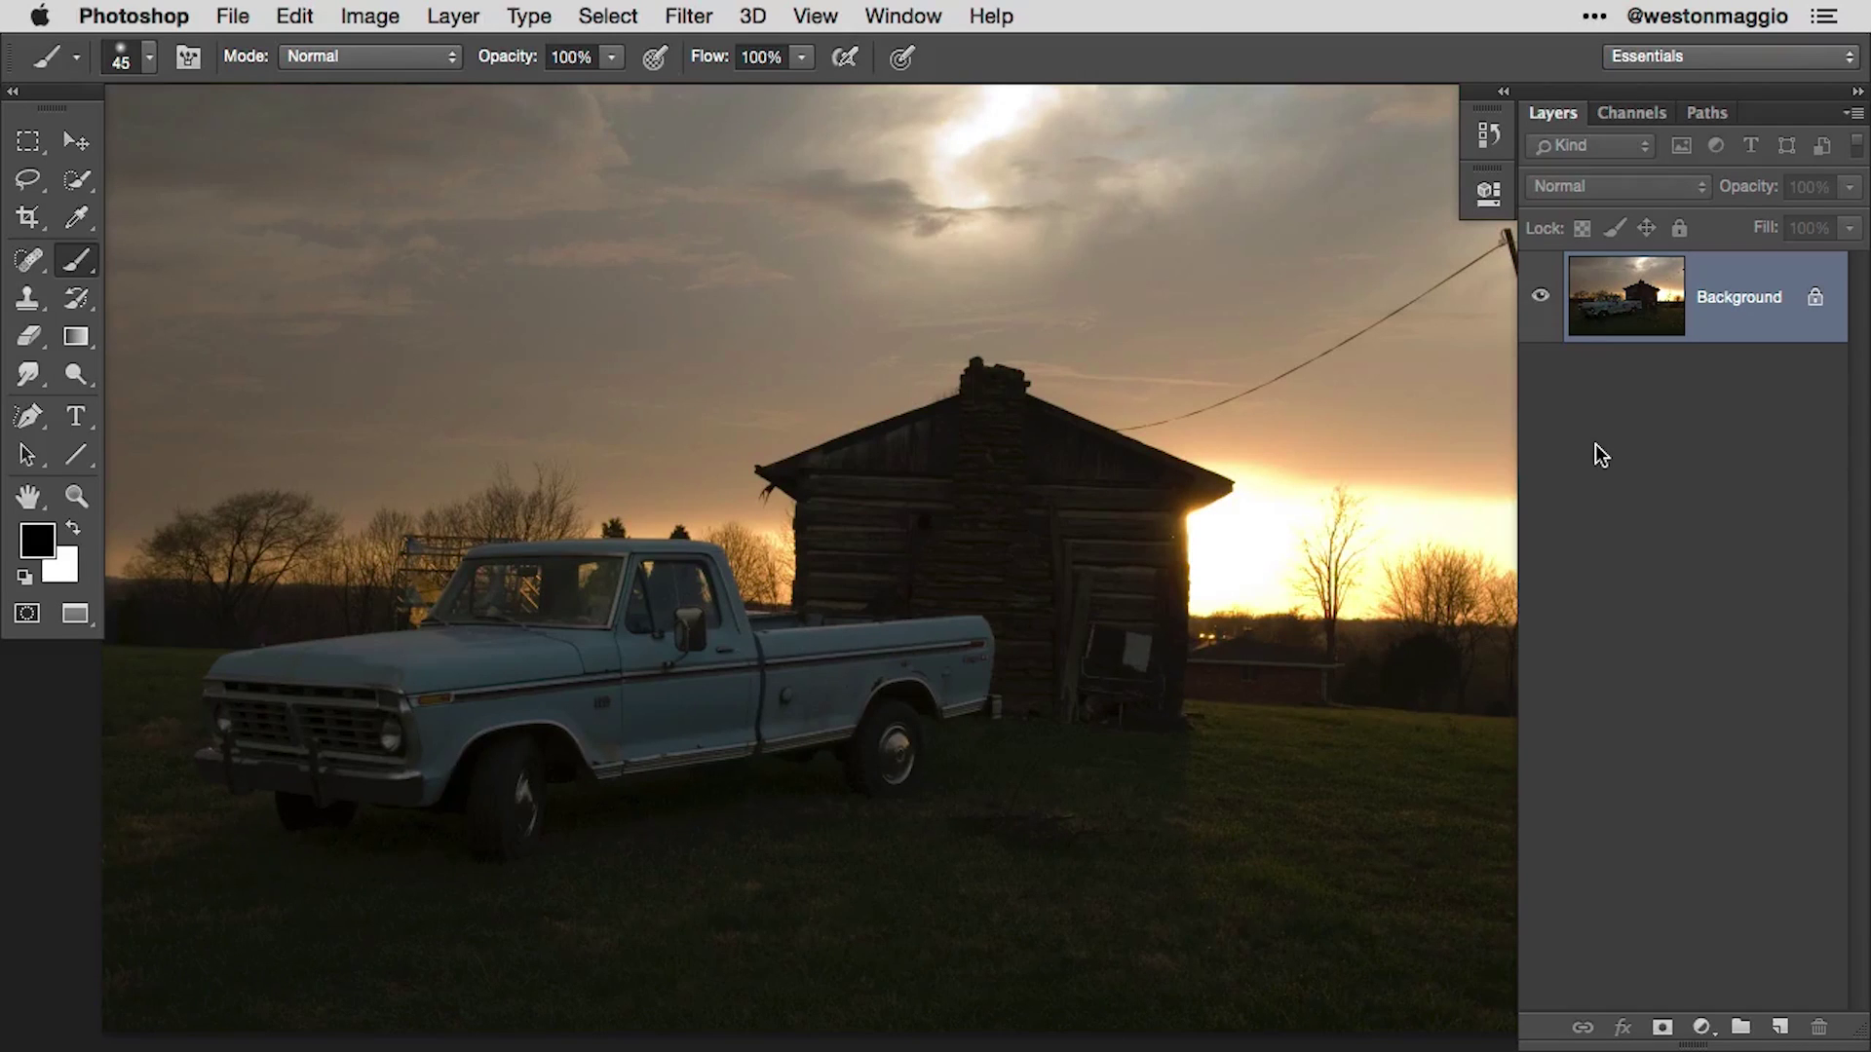
pyautogui.click(372, 18)
pyautogui.moveTo(385, 96)
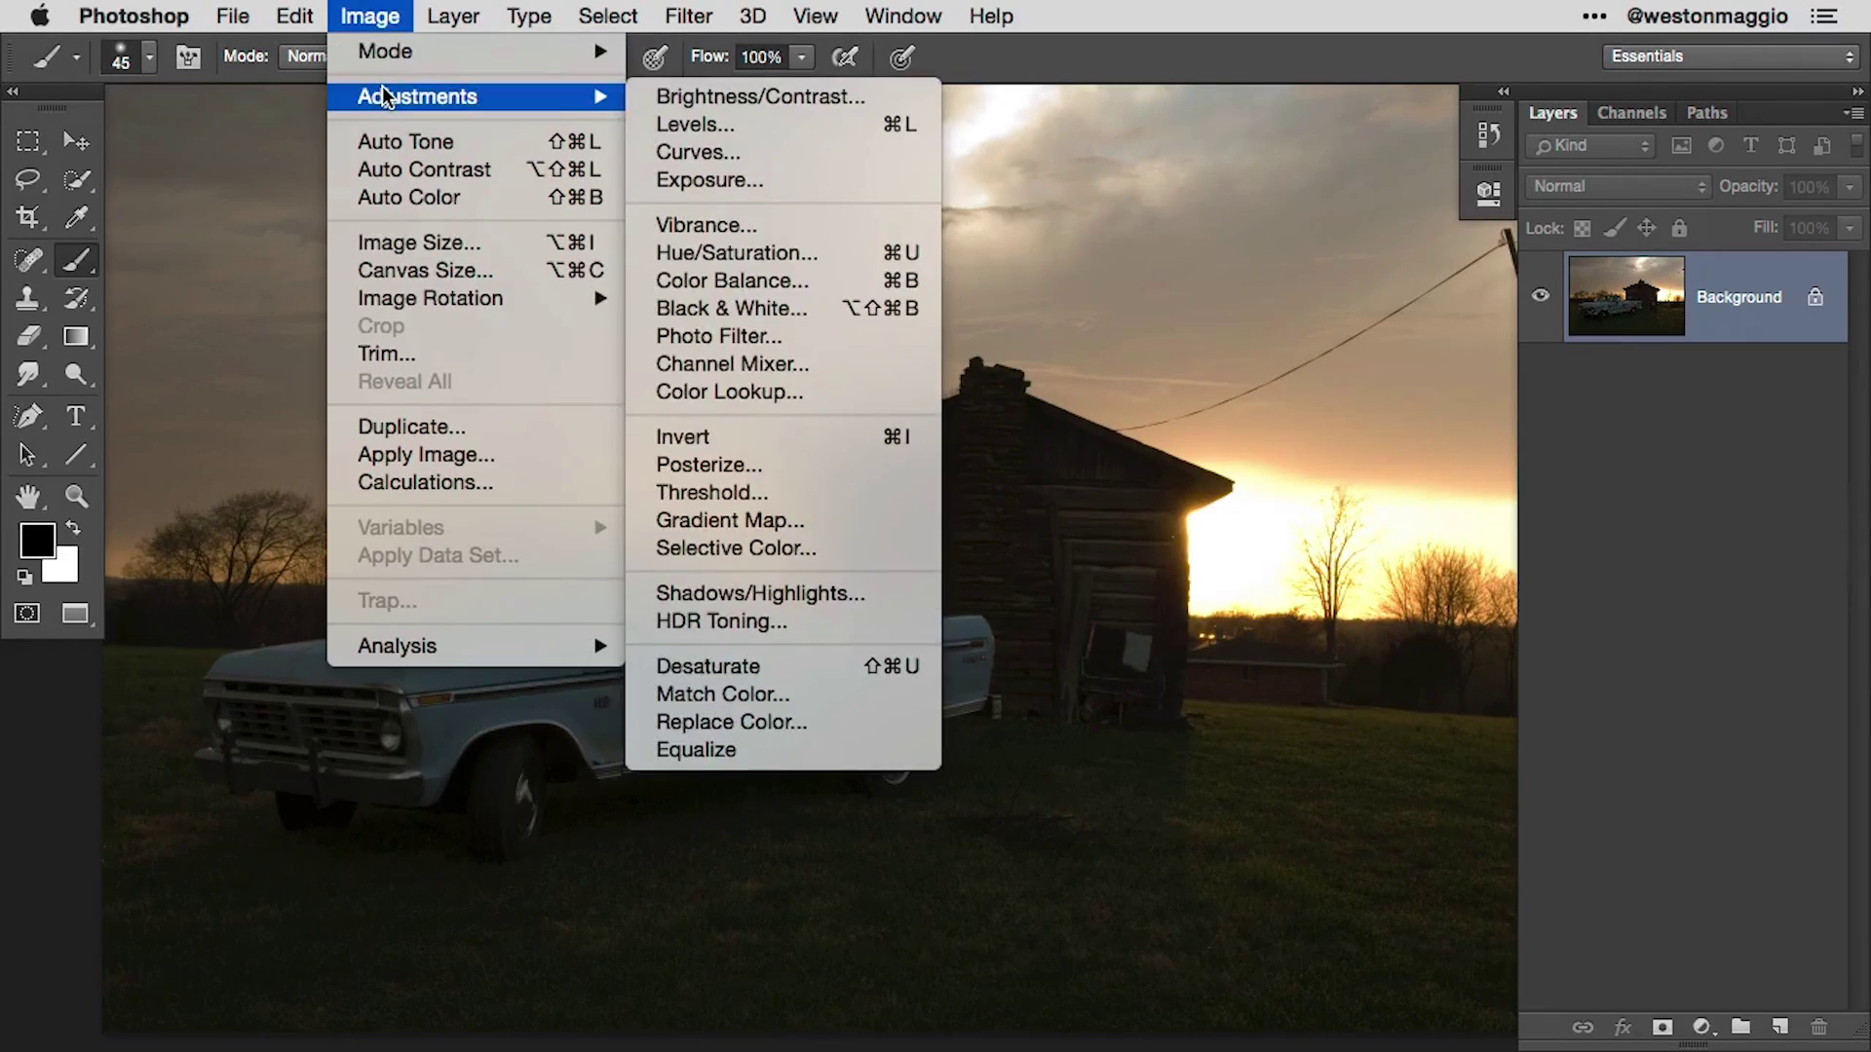
pyautogui.click(856, 97)
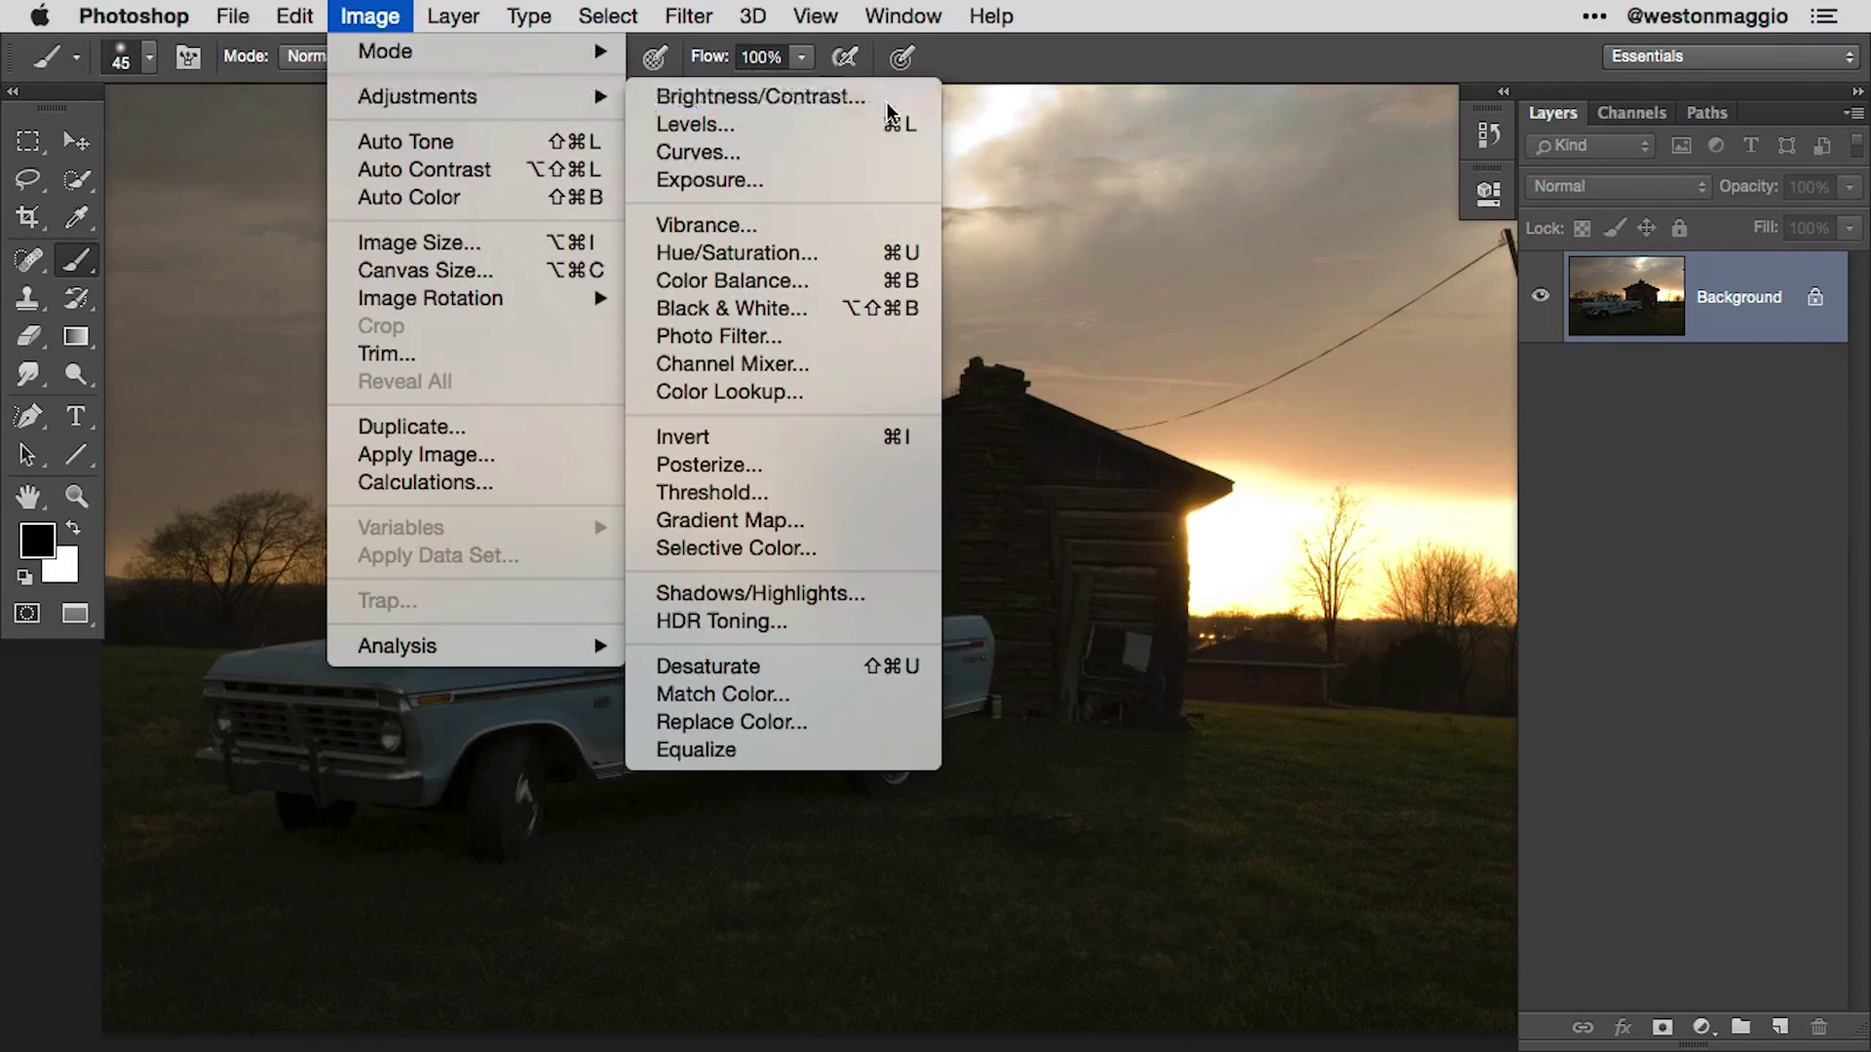
pyautogui.moveTo(1341, 781); pyautogui.dragTo(1430, 777)
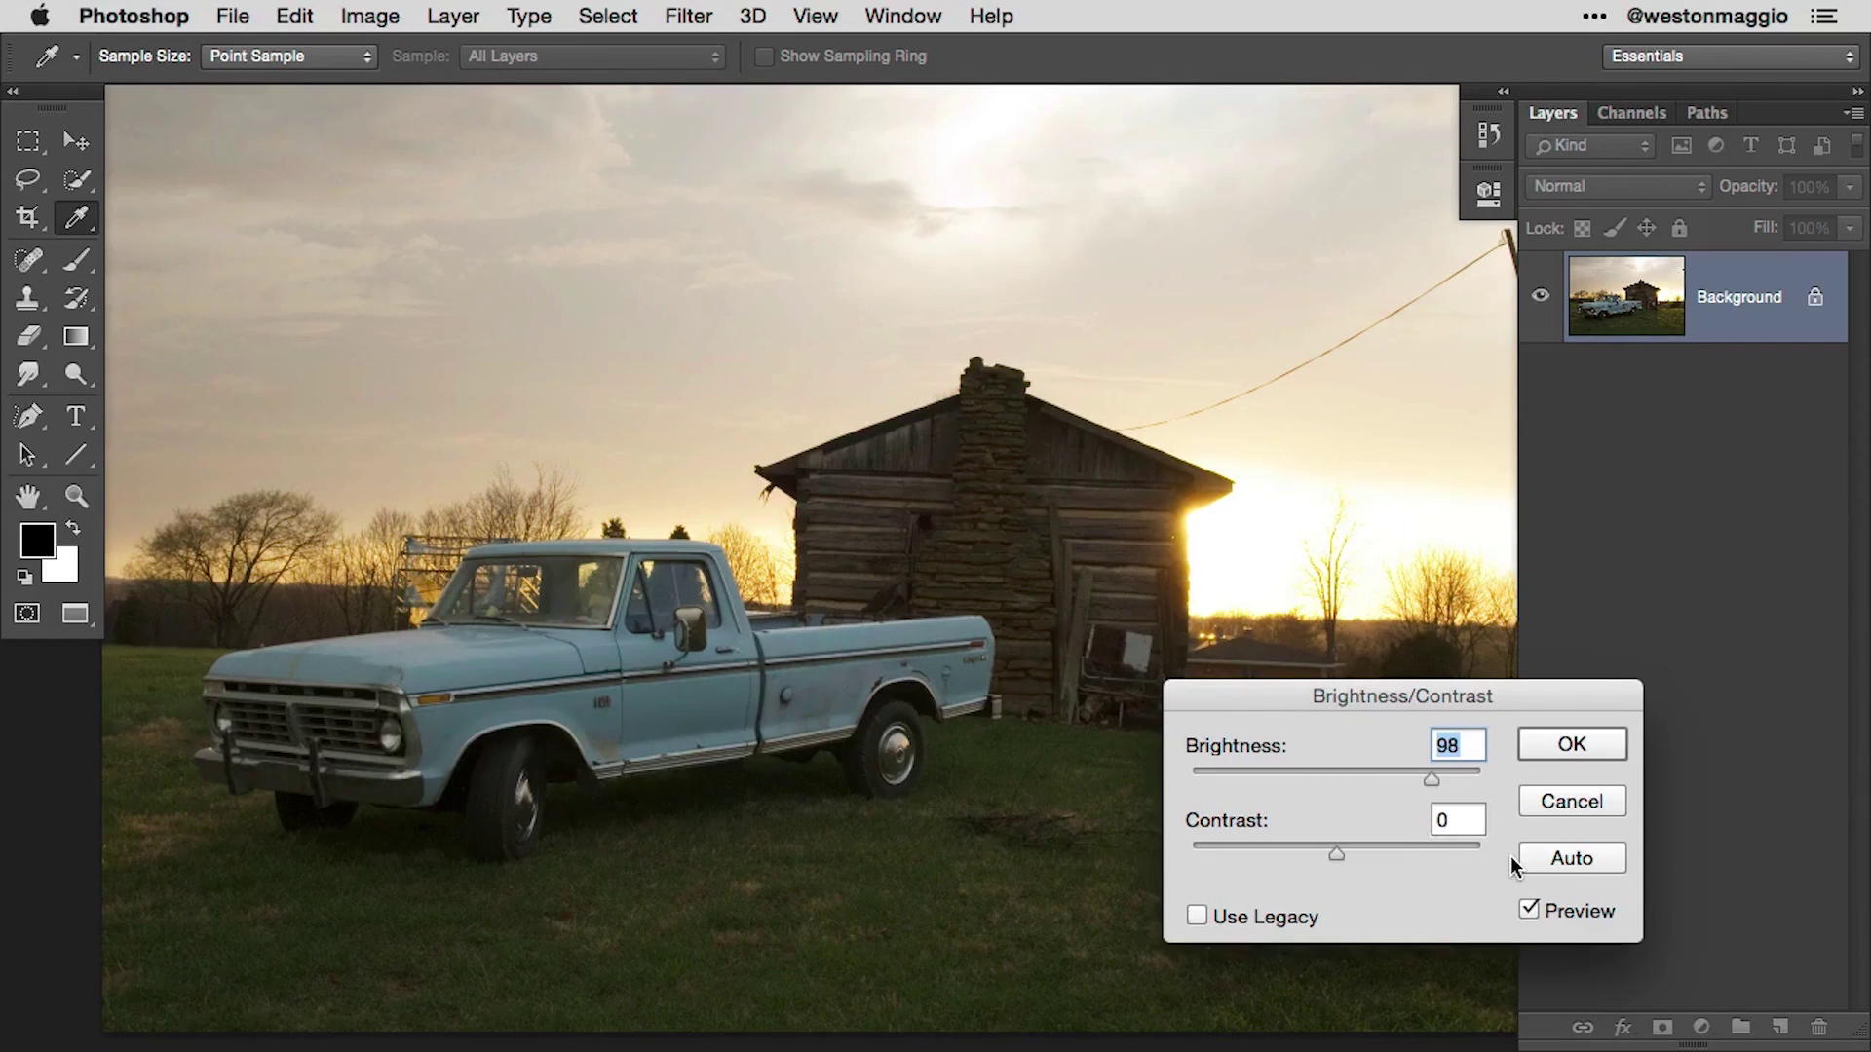
pyautogui.click(1591, 747)
pyautogui.press('b')
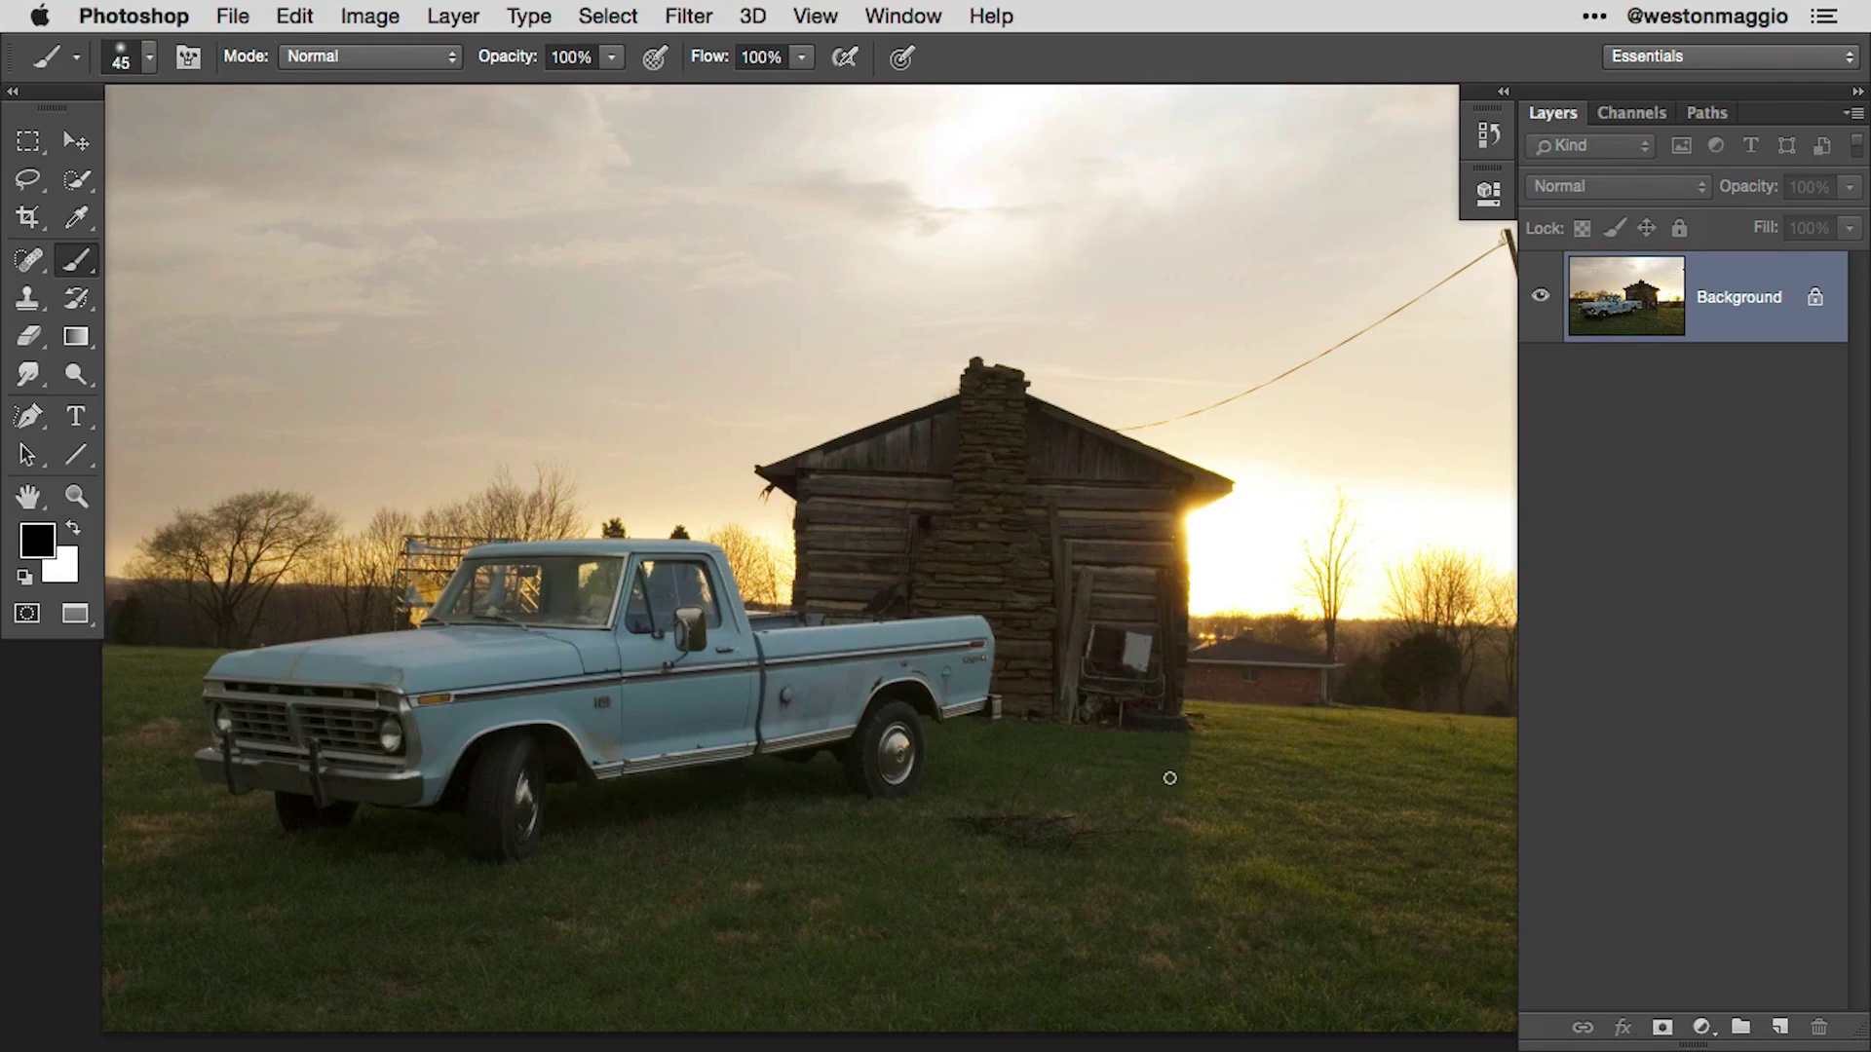
# Step: Restore the original darkness over the sky and outer grass using the History Brush at size 1100, Normal mode, with pressure-controlled opacity
pyautogui.press('y')
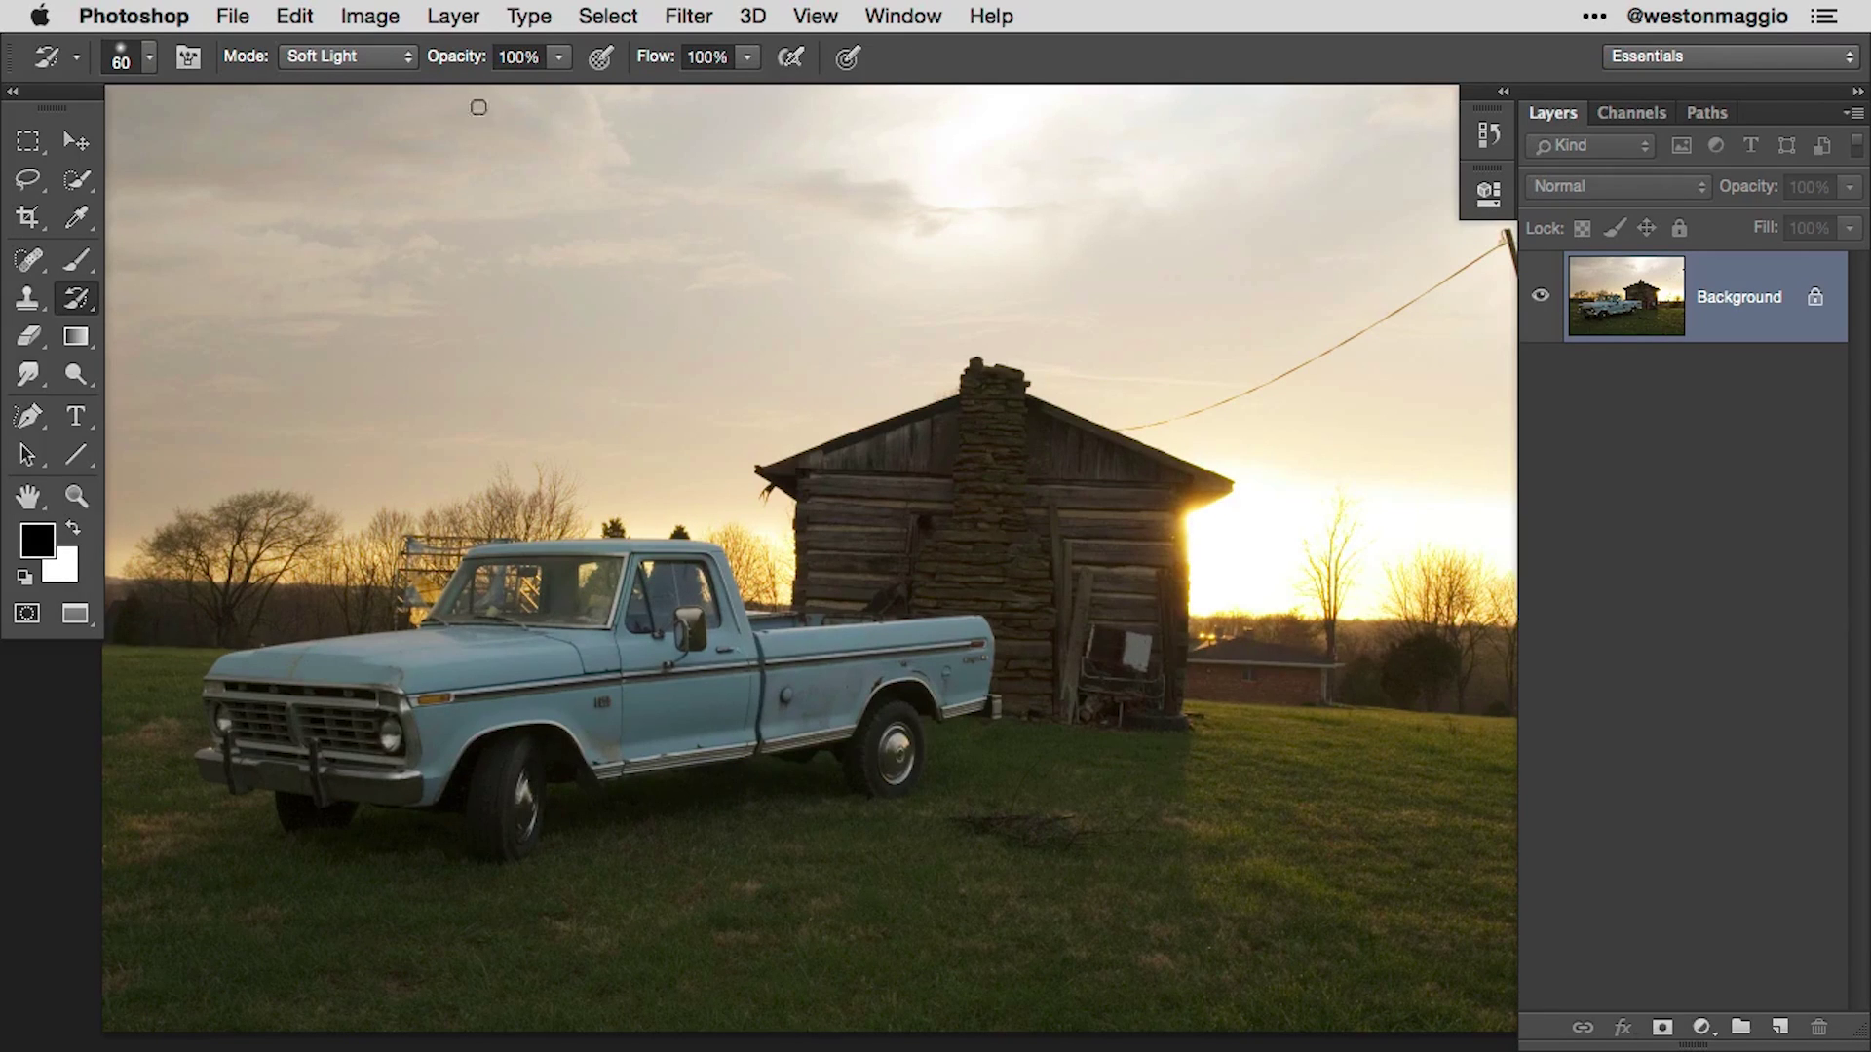
pyautogui.click(405, 58)
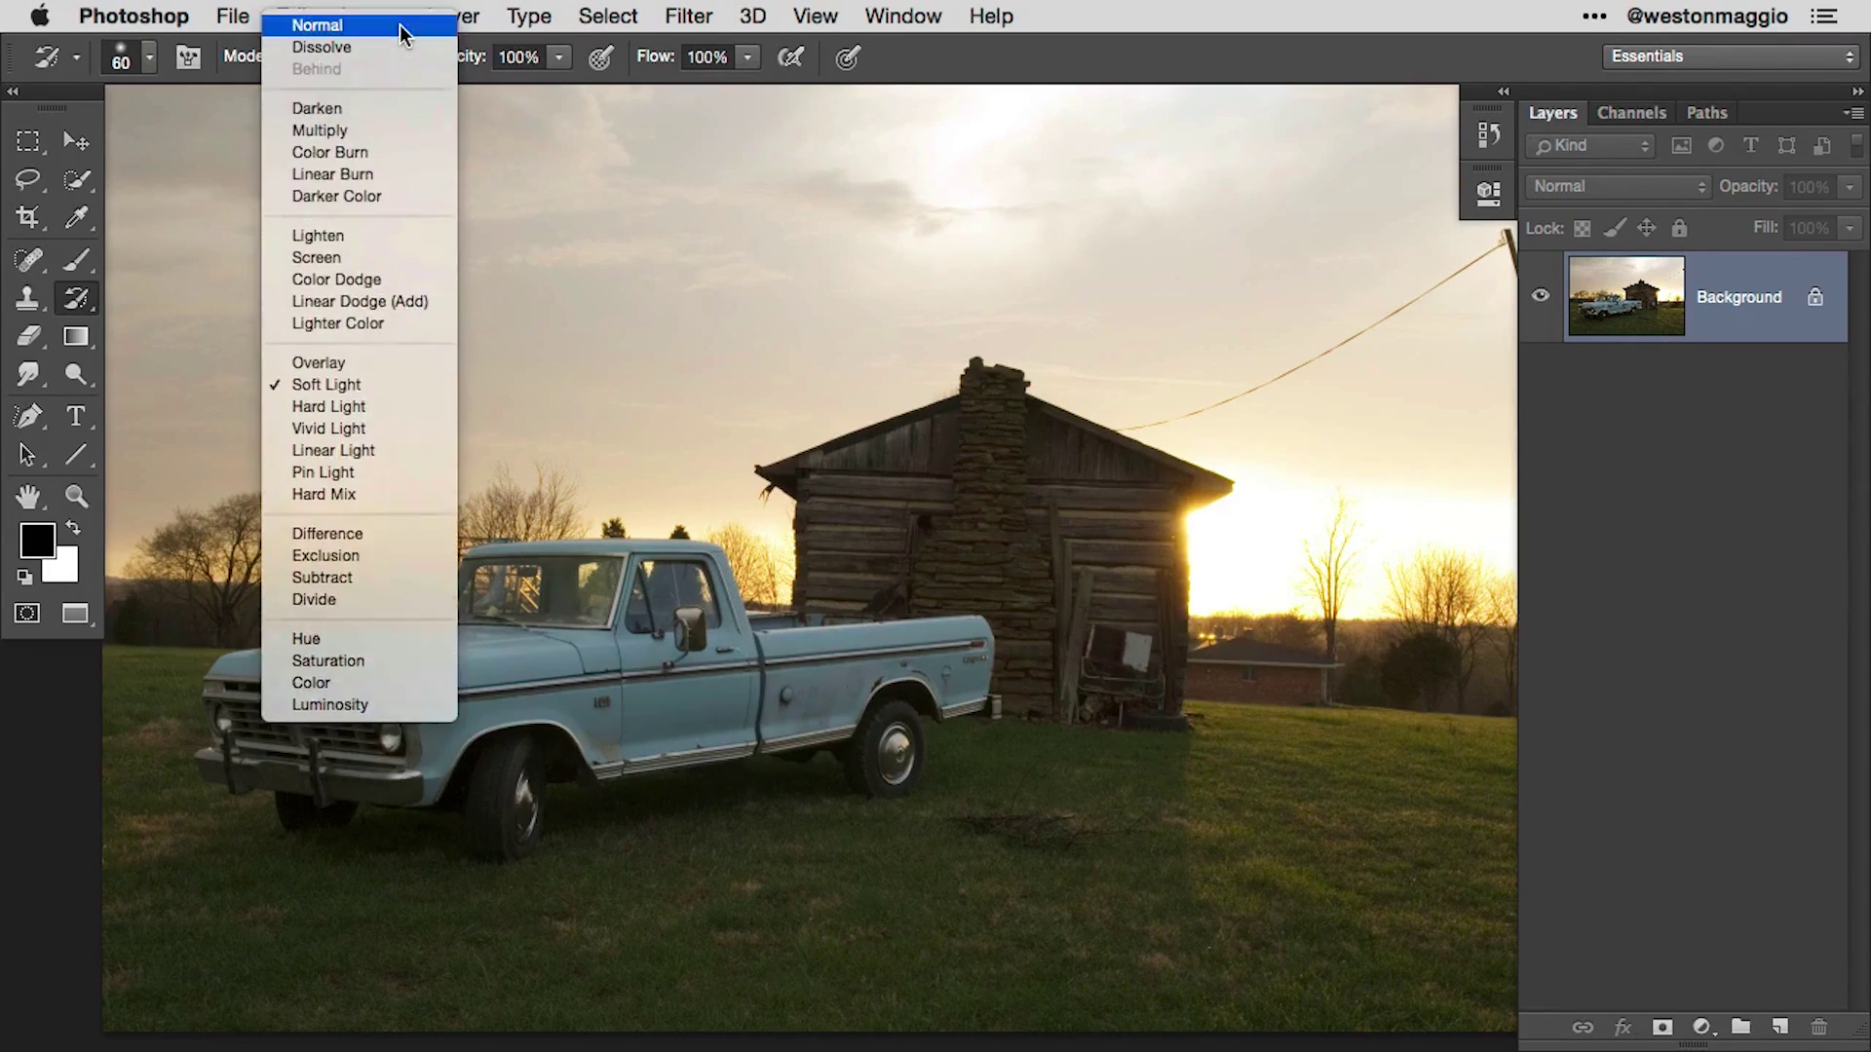
pyautogui.click(404, 24)
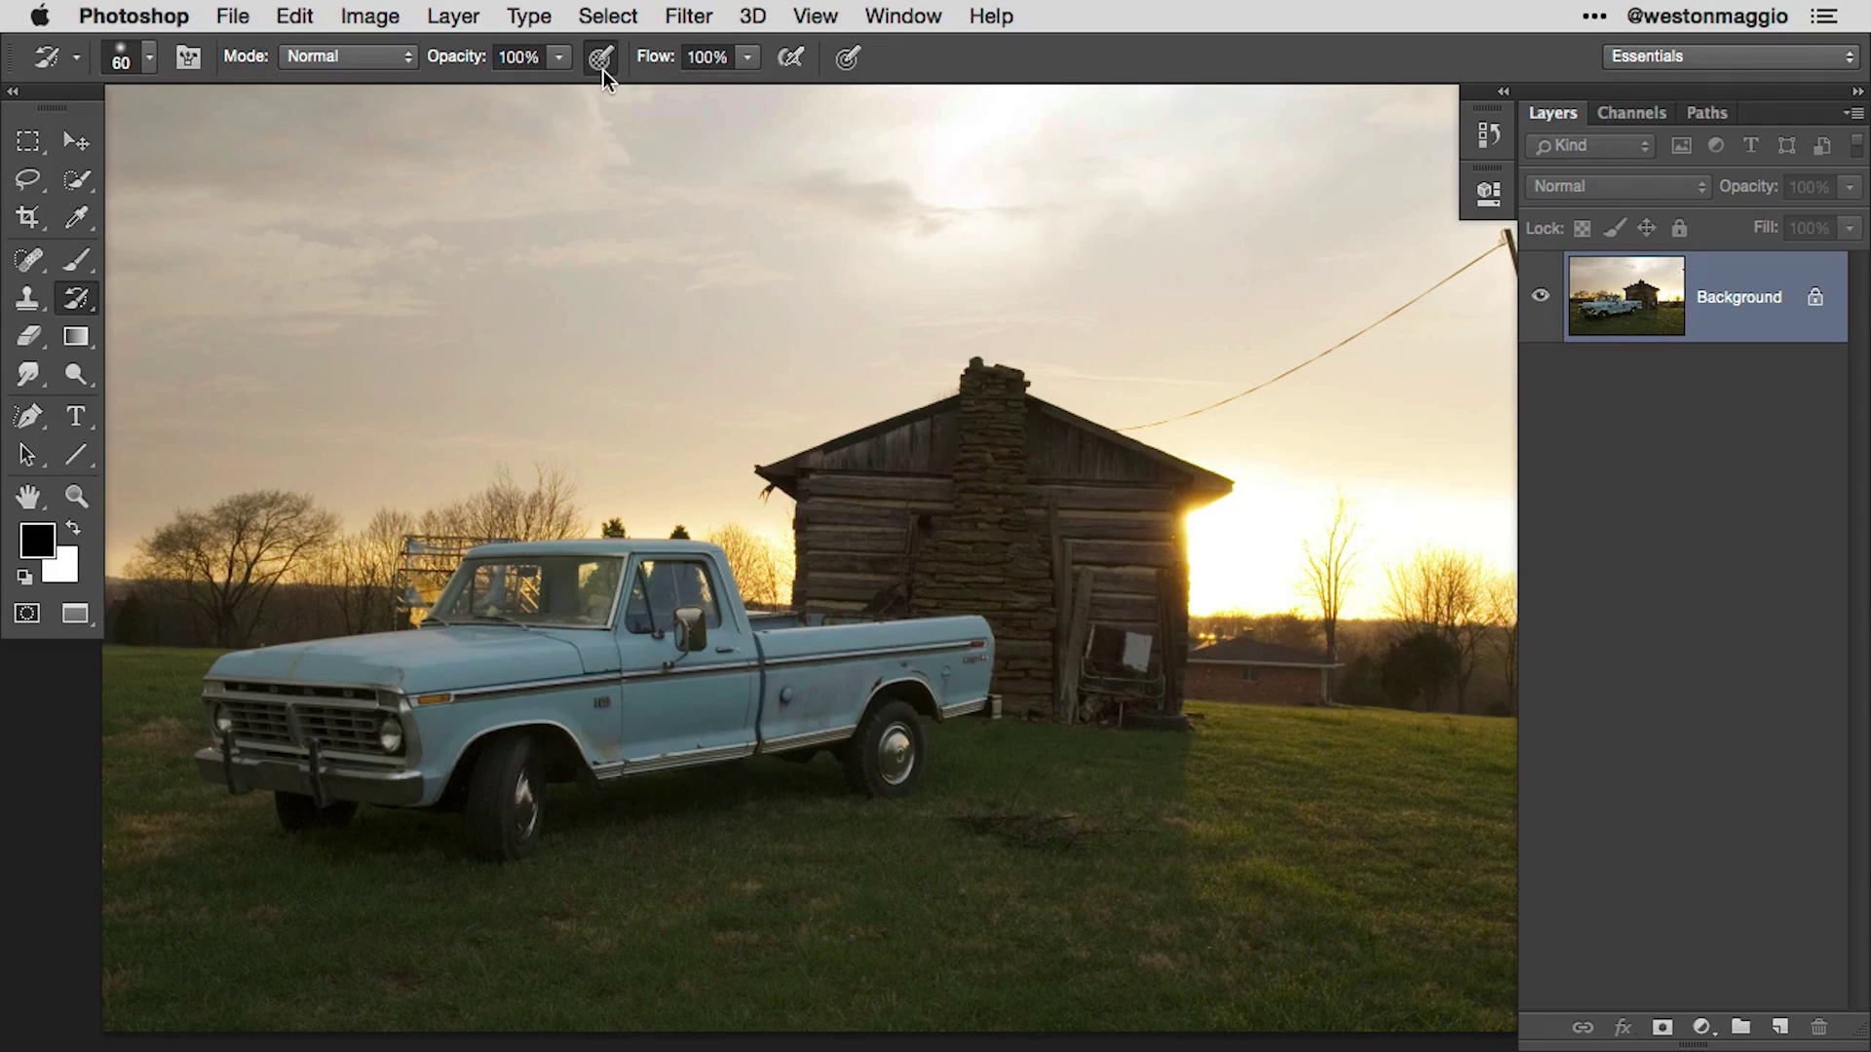
pyautogui.press(']')
pyautogui.press(']')
pyautogui.press(']')
pyautogui.press(']')
pyautogui.press(']')
pyautogui.press(']')
pyautogui.press(']')
pyautogui.press(']')
pyautogui.press(']')
pyautogui.press(']')
pyautogui.press(']')
pyautogui.press(']')
pyautogui.press(']')
pyautogui.press(']')
pyautogui.press(']')
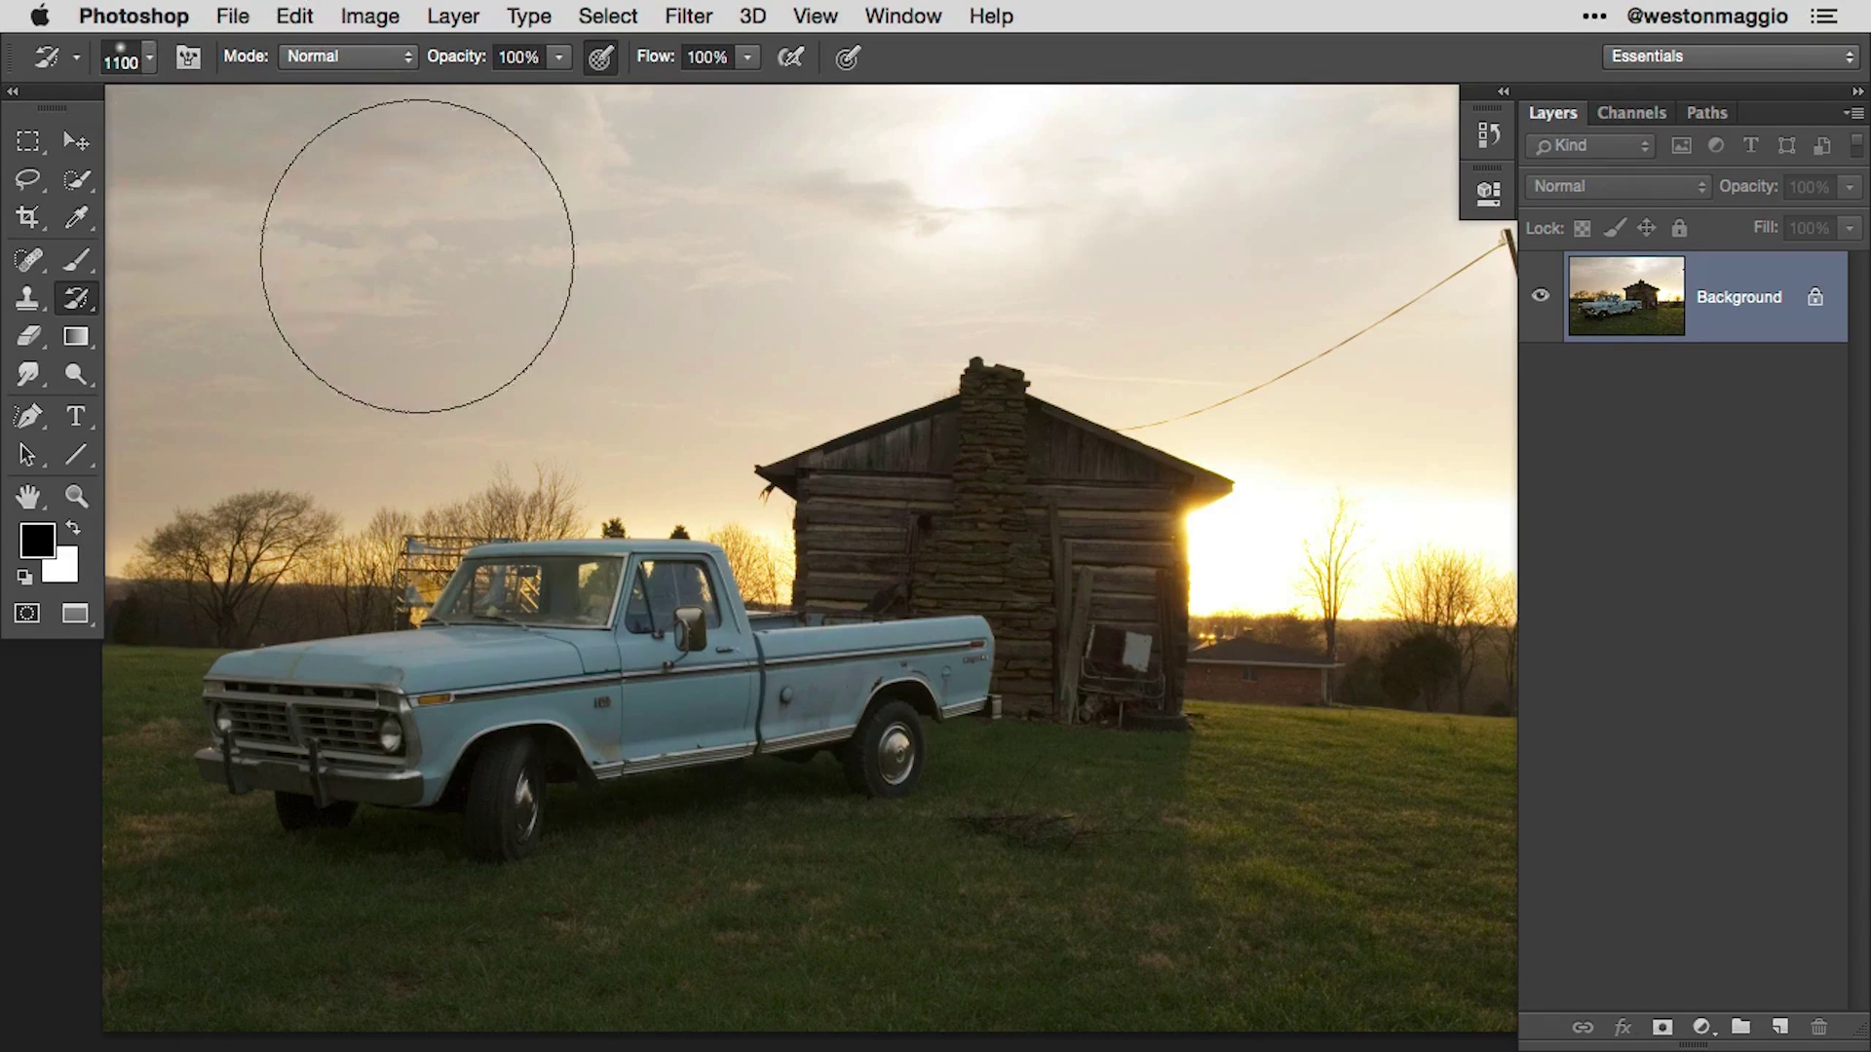
pyautogui.moveTo(231, 176)
pyautogui.mouseDown()
pyautogui.moveTo(1073, 71)
pyautogui.moveTo(1378, 217)
pyautogui.moveTo(104, 321)
pyautogui.moveTo(371, 367)
pyautogui.moveTo(1078, 293)
pyautogui.moveTo(1253, 481)
pyautogui.moveTo(1169, 208)
pyautogui.moveTo(219, 278)
pyautogui.moveTo(1419, 218)
pyautogui.moveTo(1295, 188)
pyautogui.moveTo(459, 188)
pyautogui.moveTo(929, 141)
pyautogui.mouseUp()
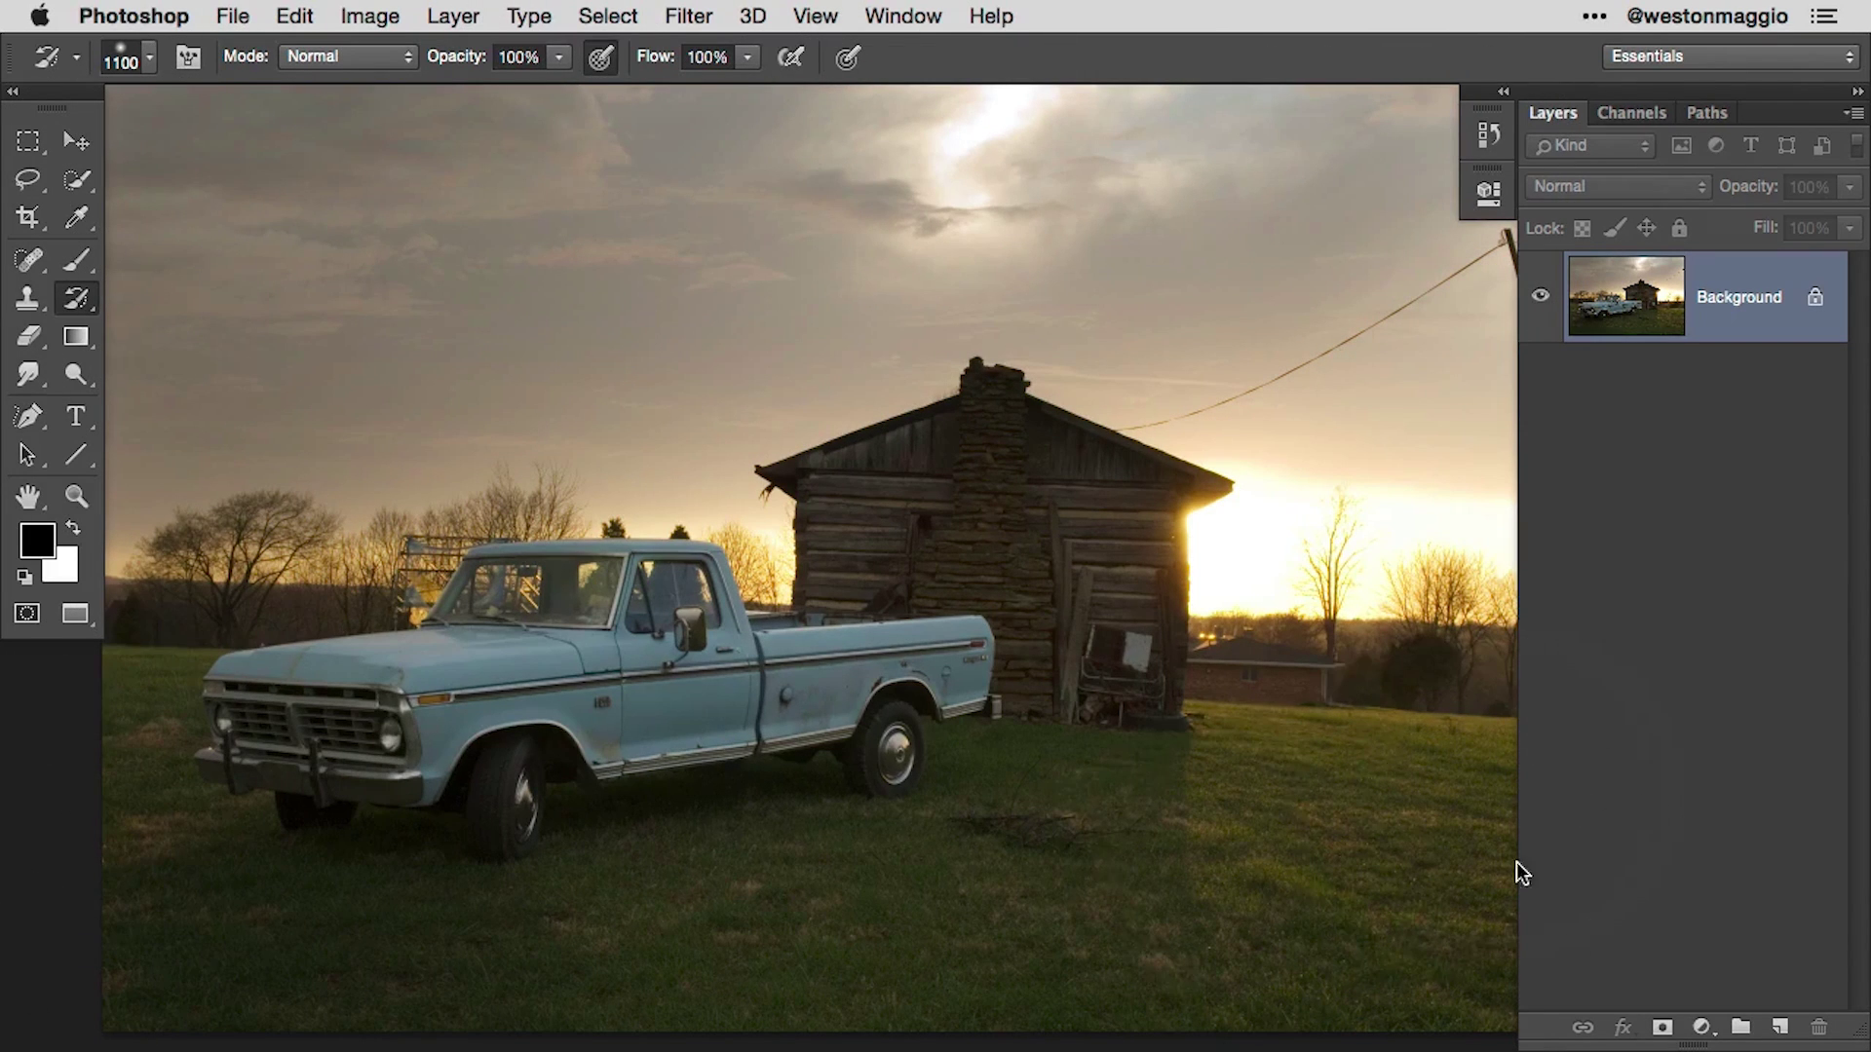
pyautogui.moveTo(1218, 936); pyautogui.dragTo(1720, 801)
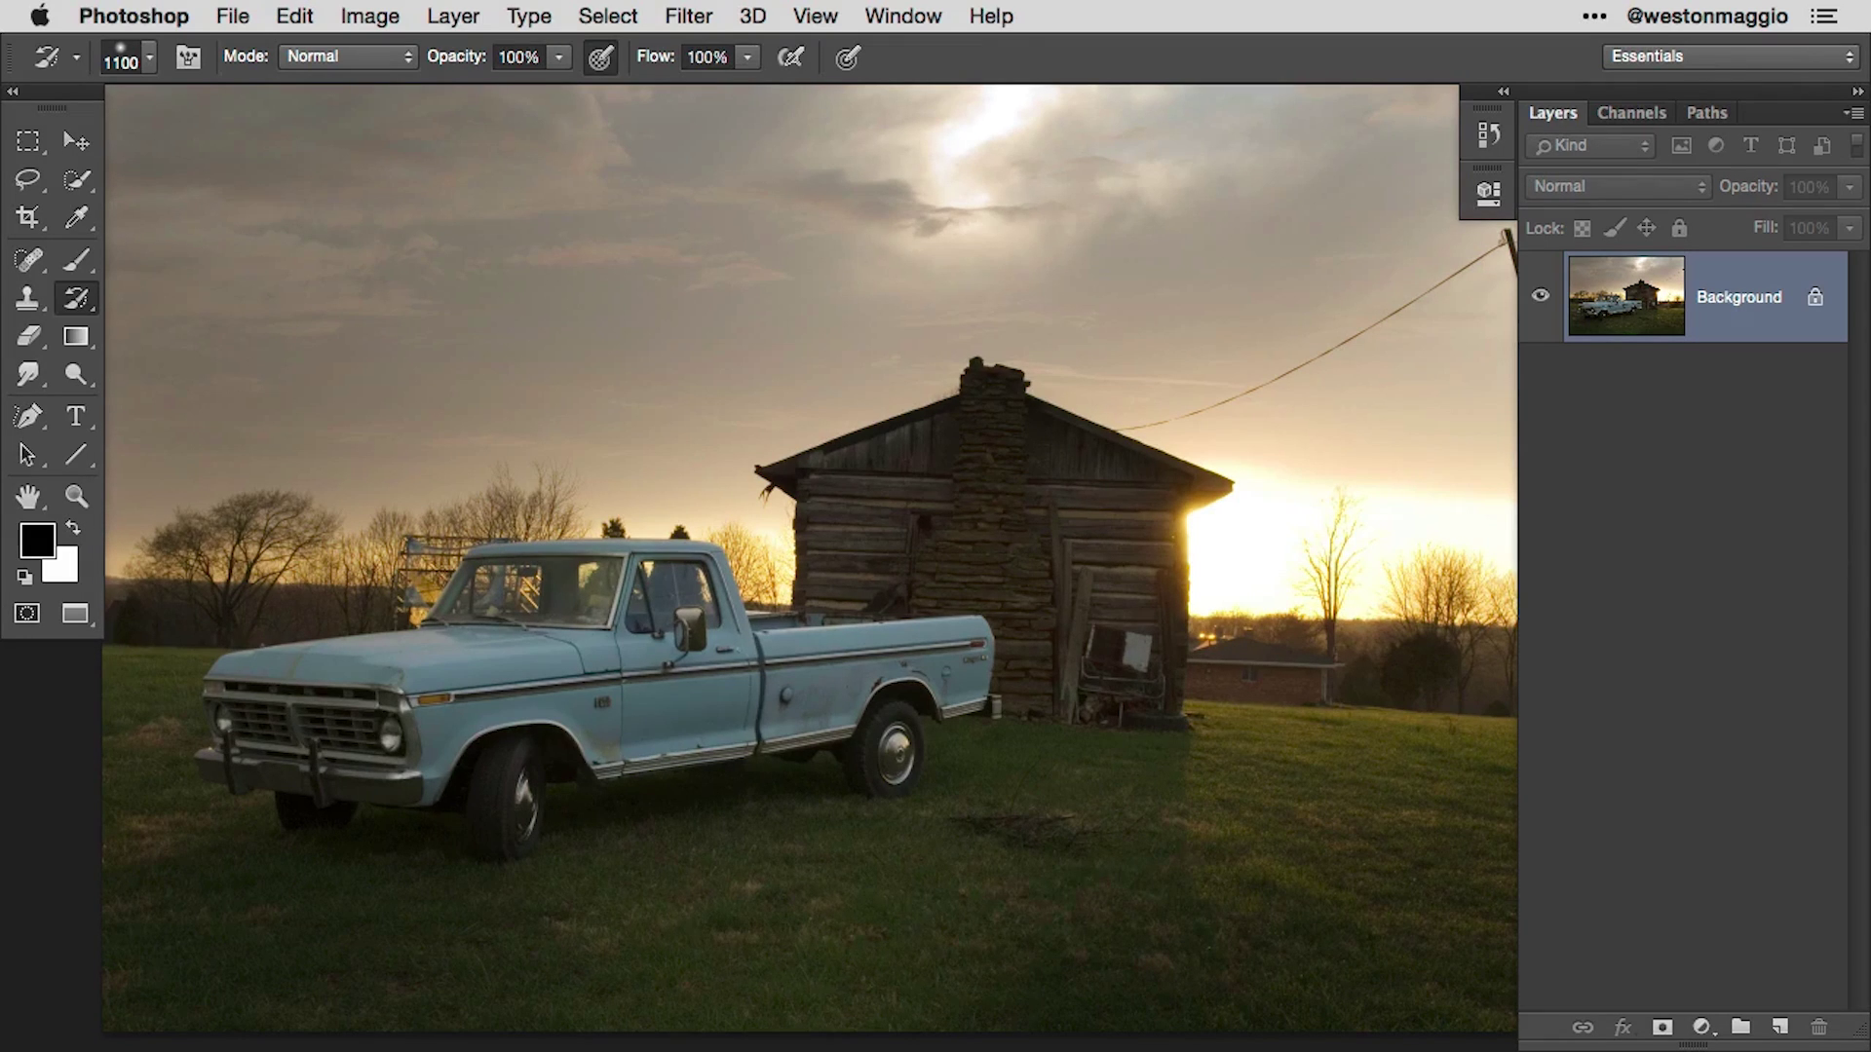
# Step: Revert the truck photo to its saved state and toggle the revert to compare it with the edited version
pyautogui.press('super+minus')
pyautogui.moveTo(1056, 627); pyautogui.dragTo(973, 664)
pyautogui.press('super+plus')
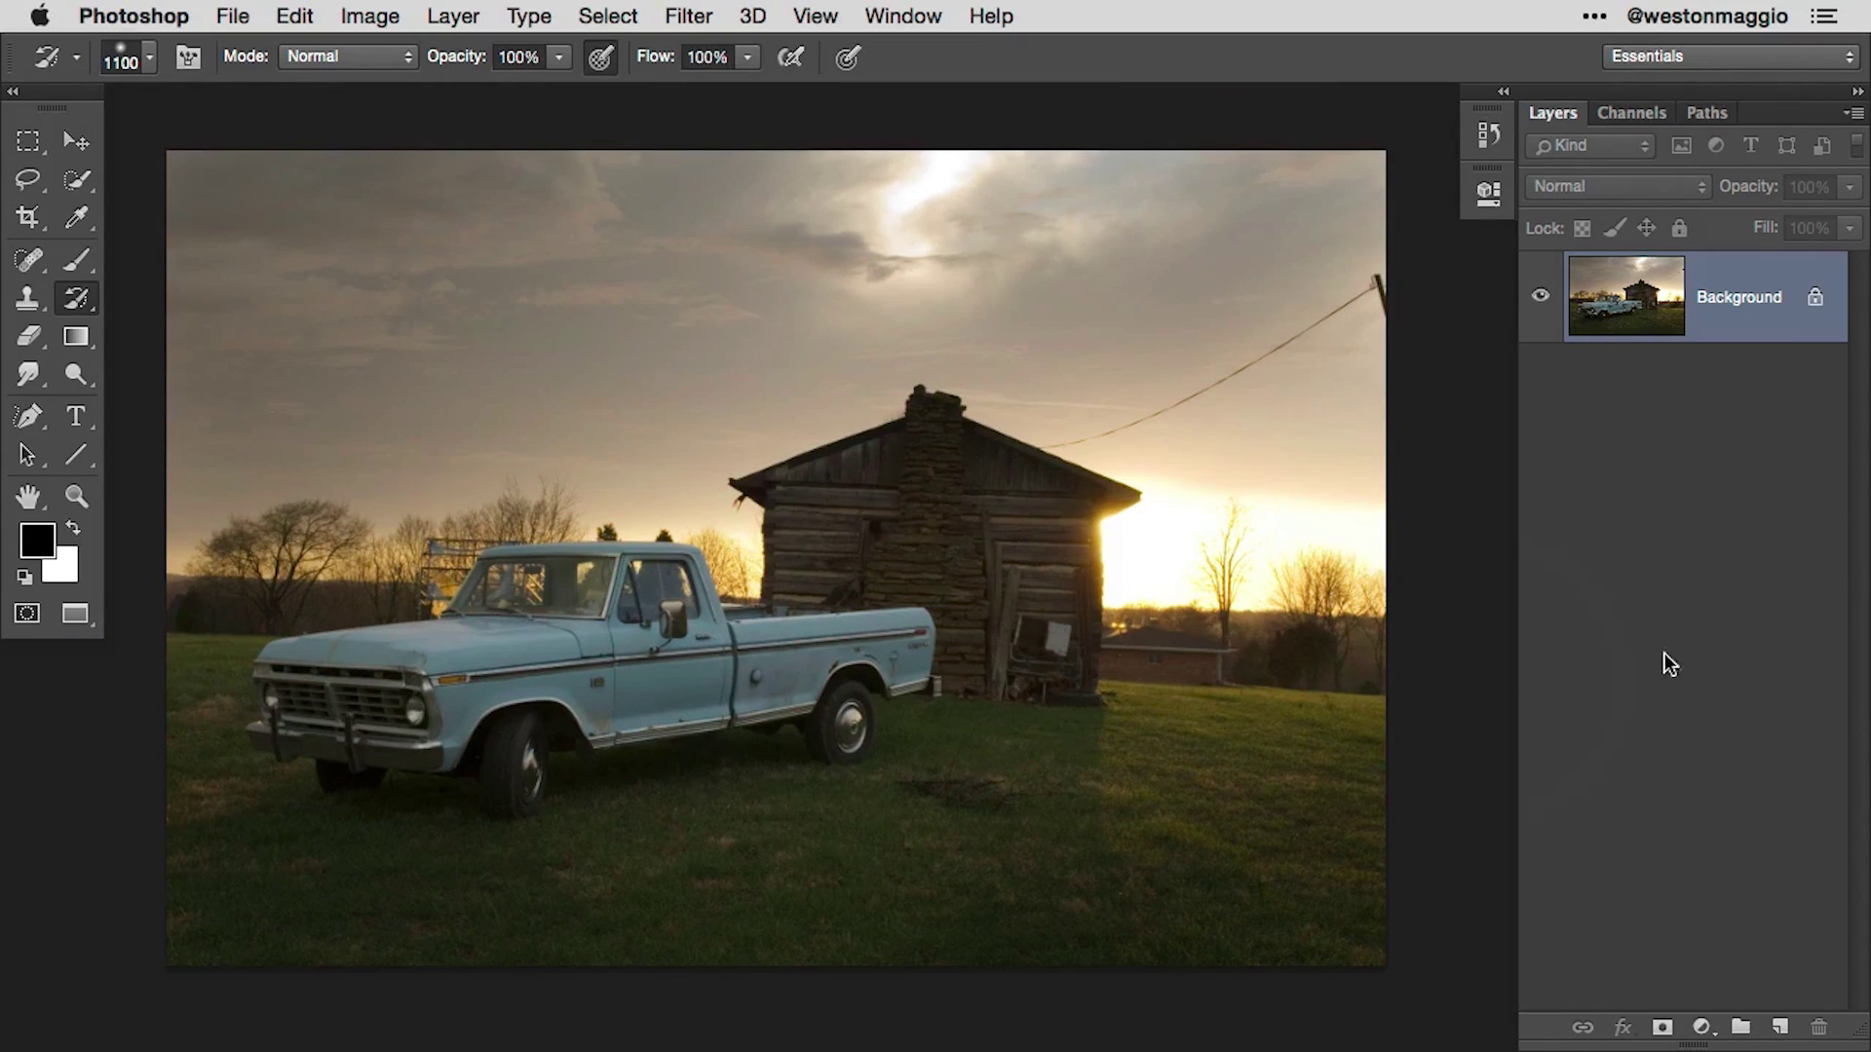
pyautogui.click(224, 14)
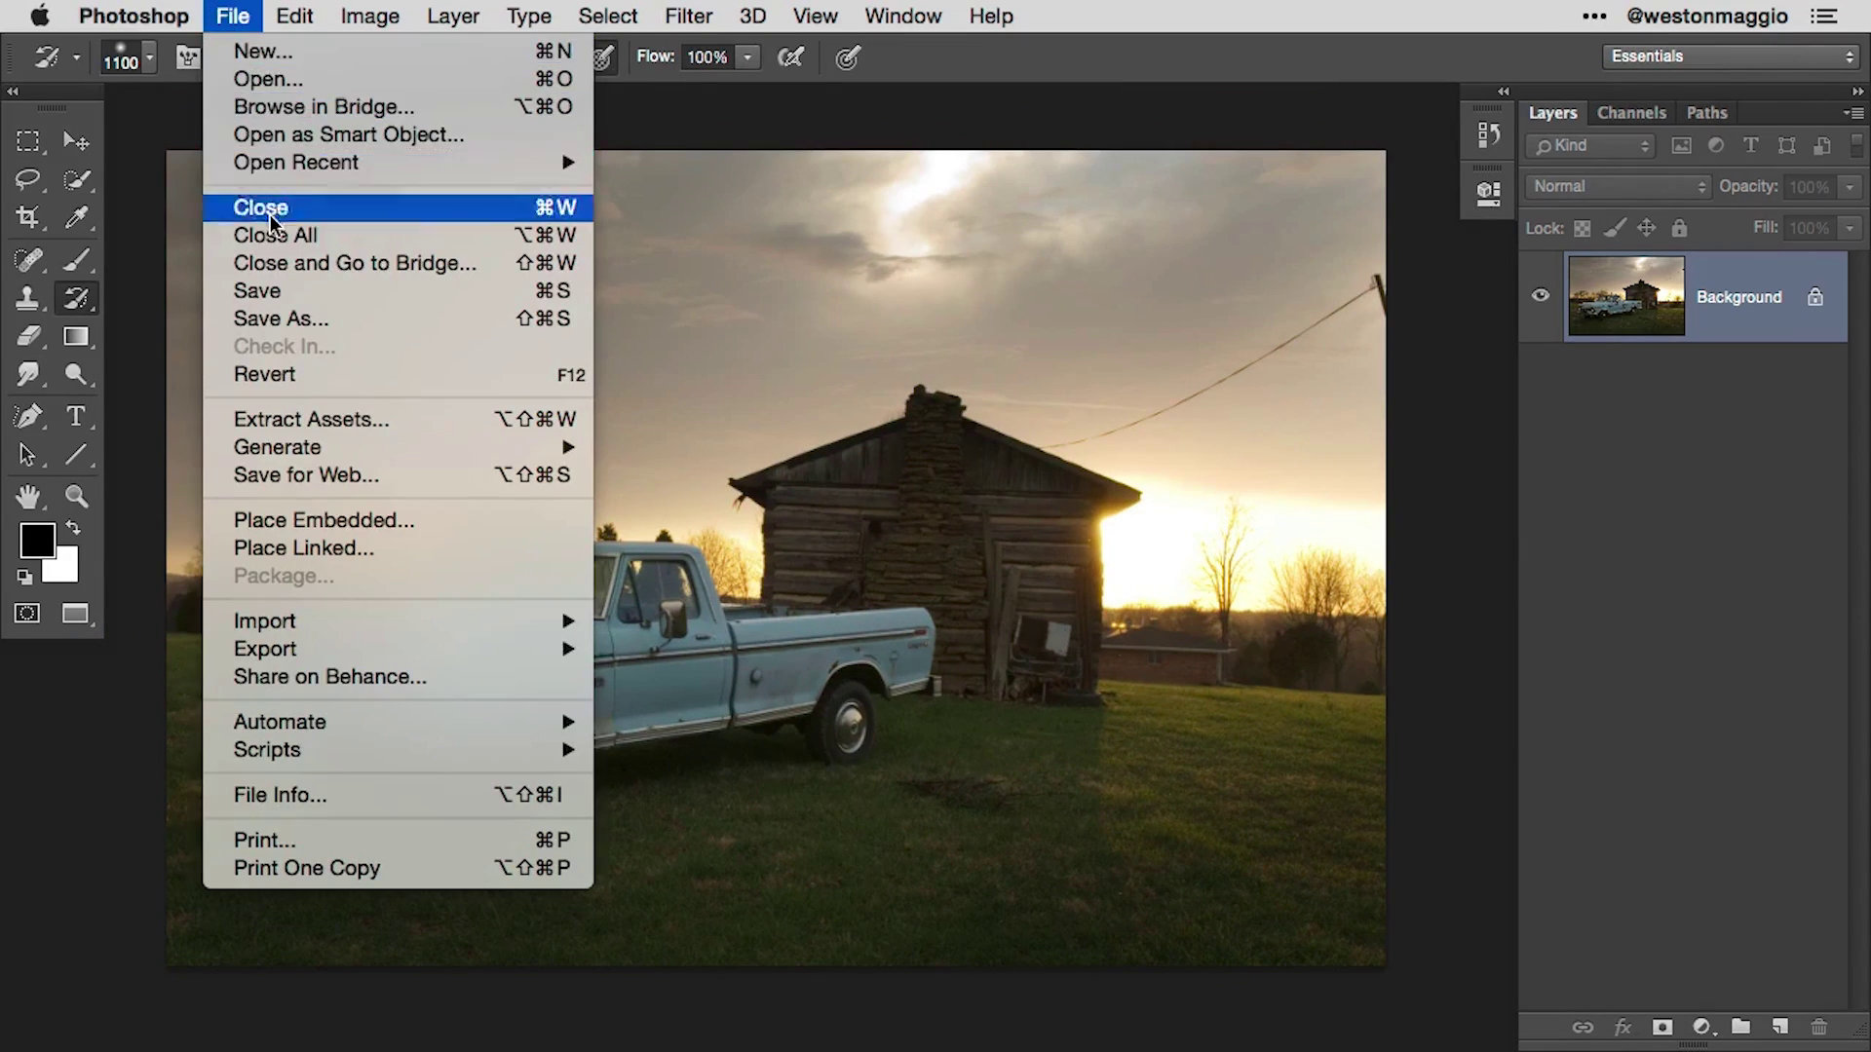
pyautogui.click(356, 375)
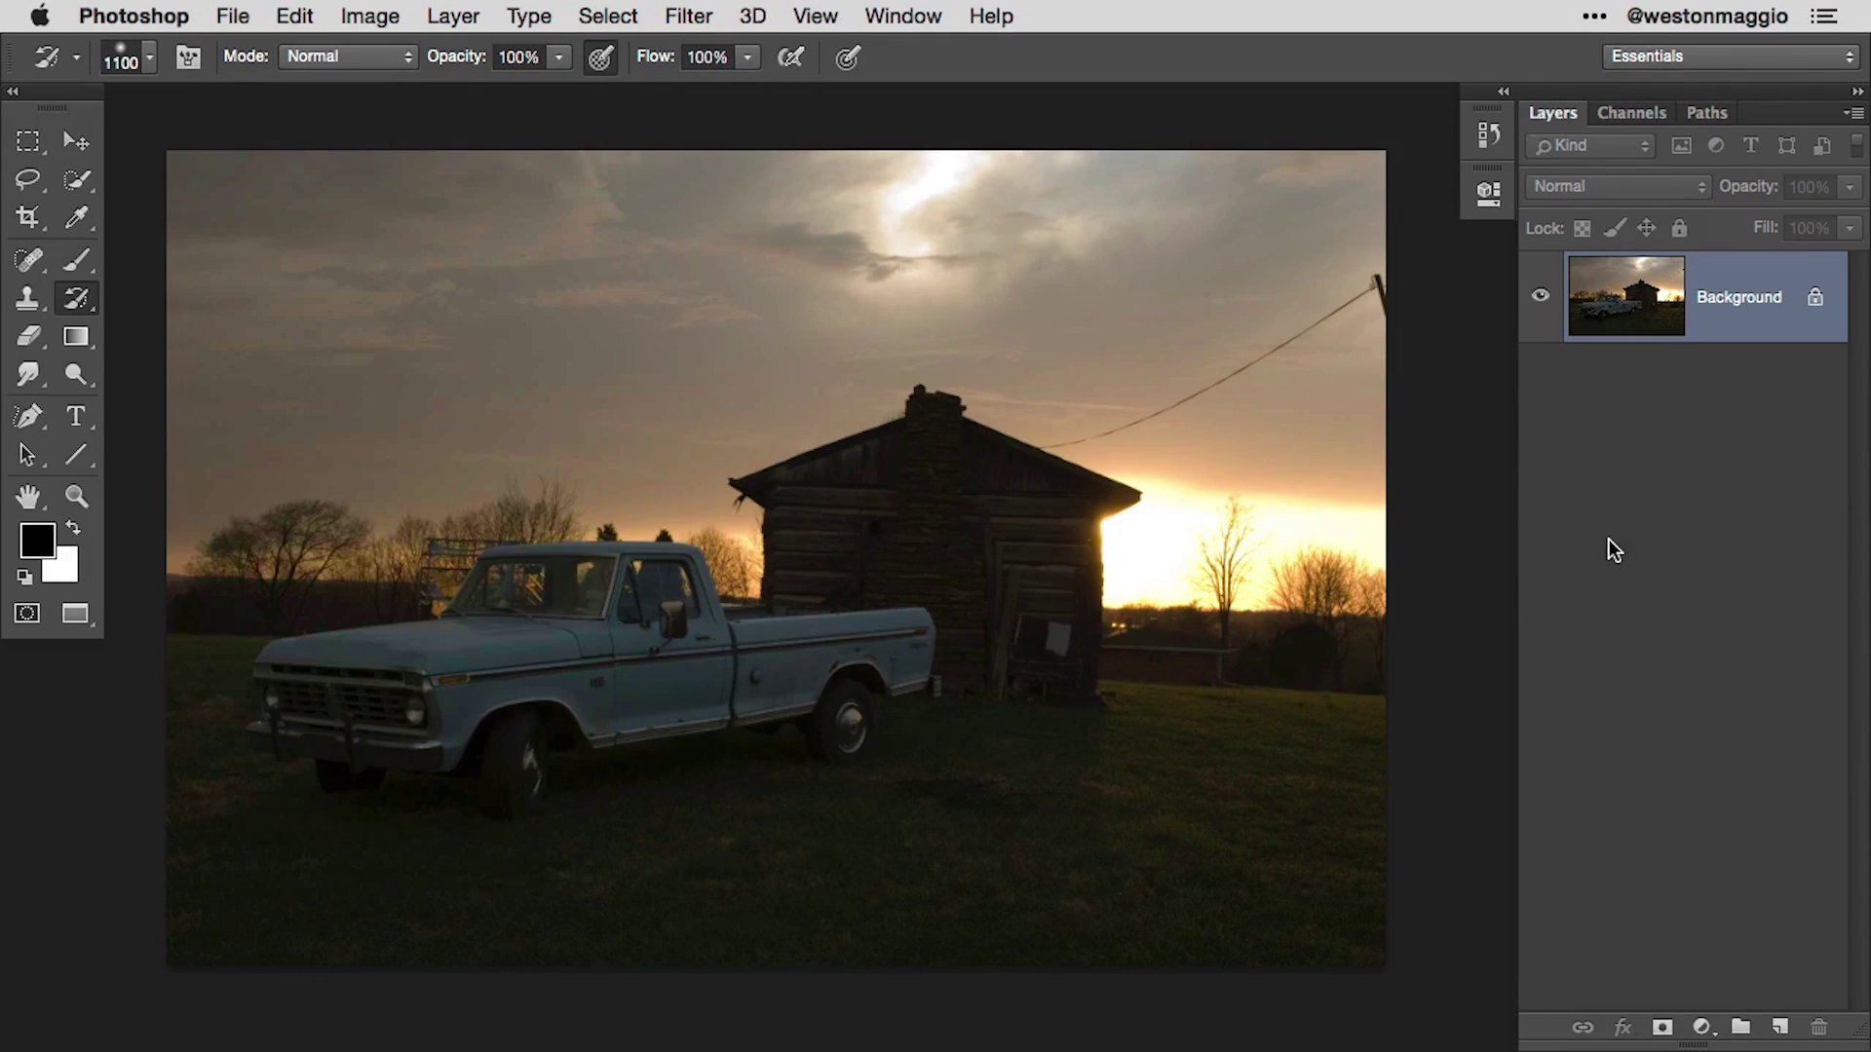
pyautogui.press('super+z')
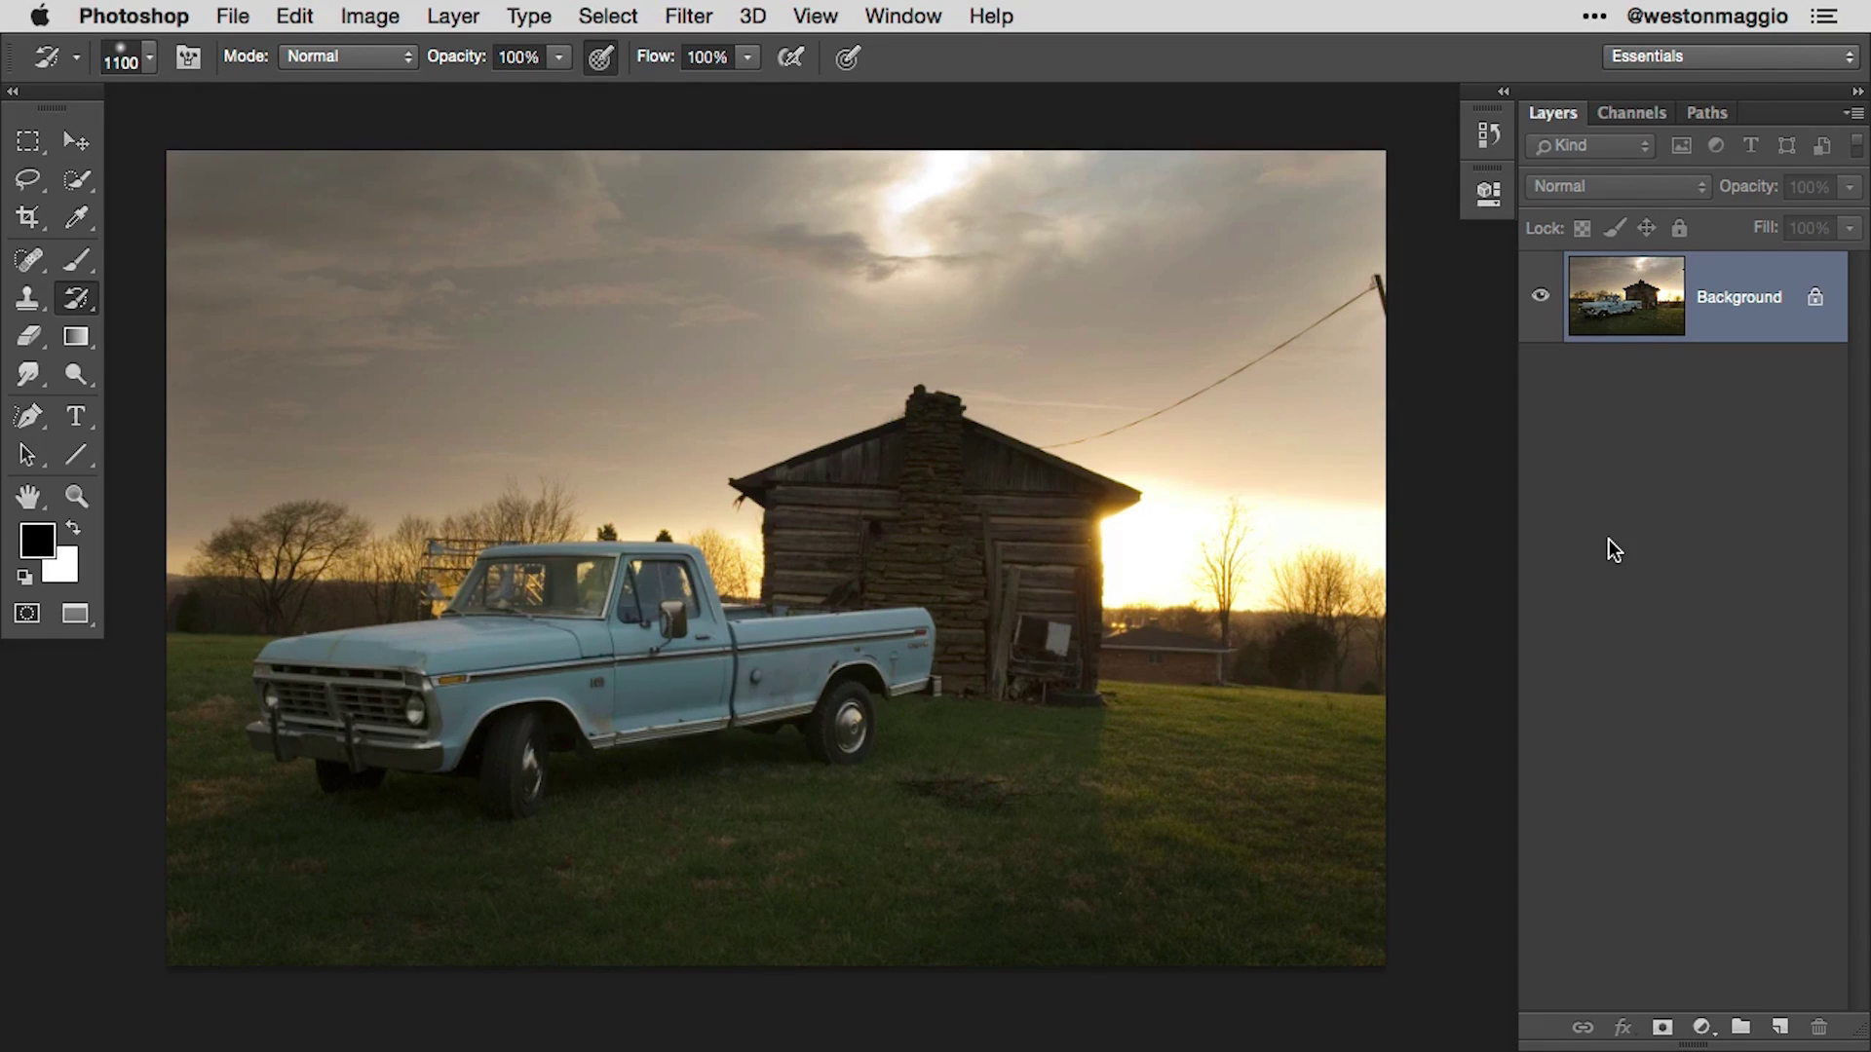
pyautogui.press('super+z')
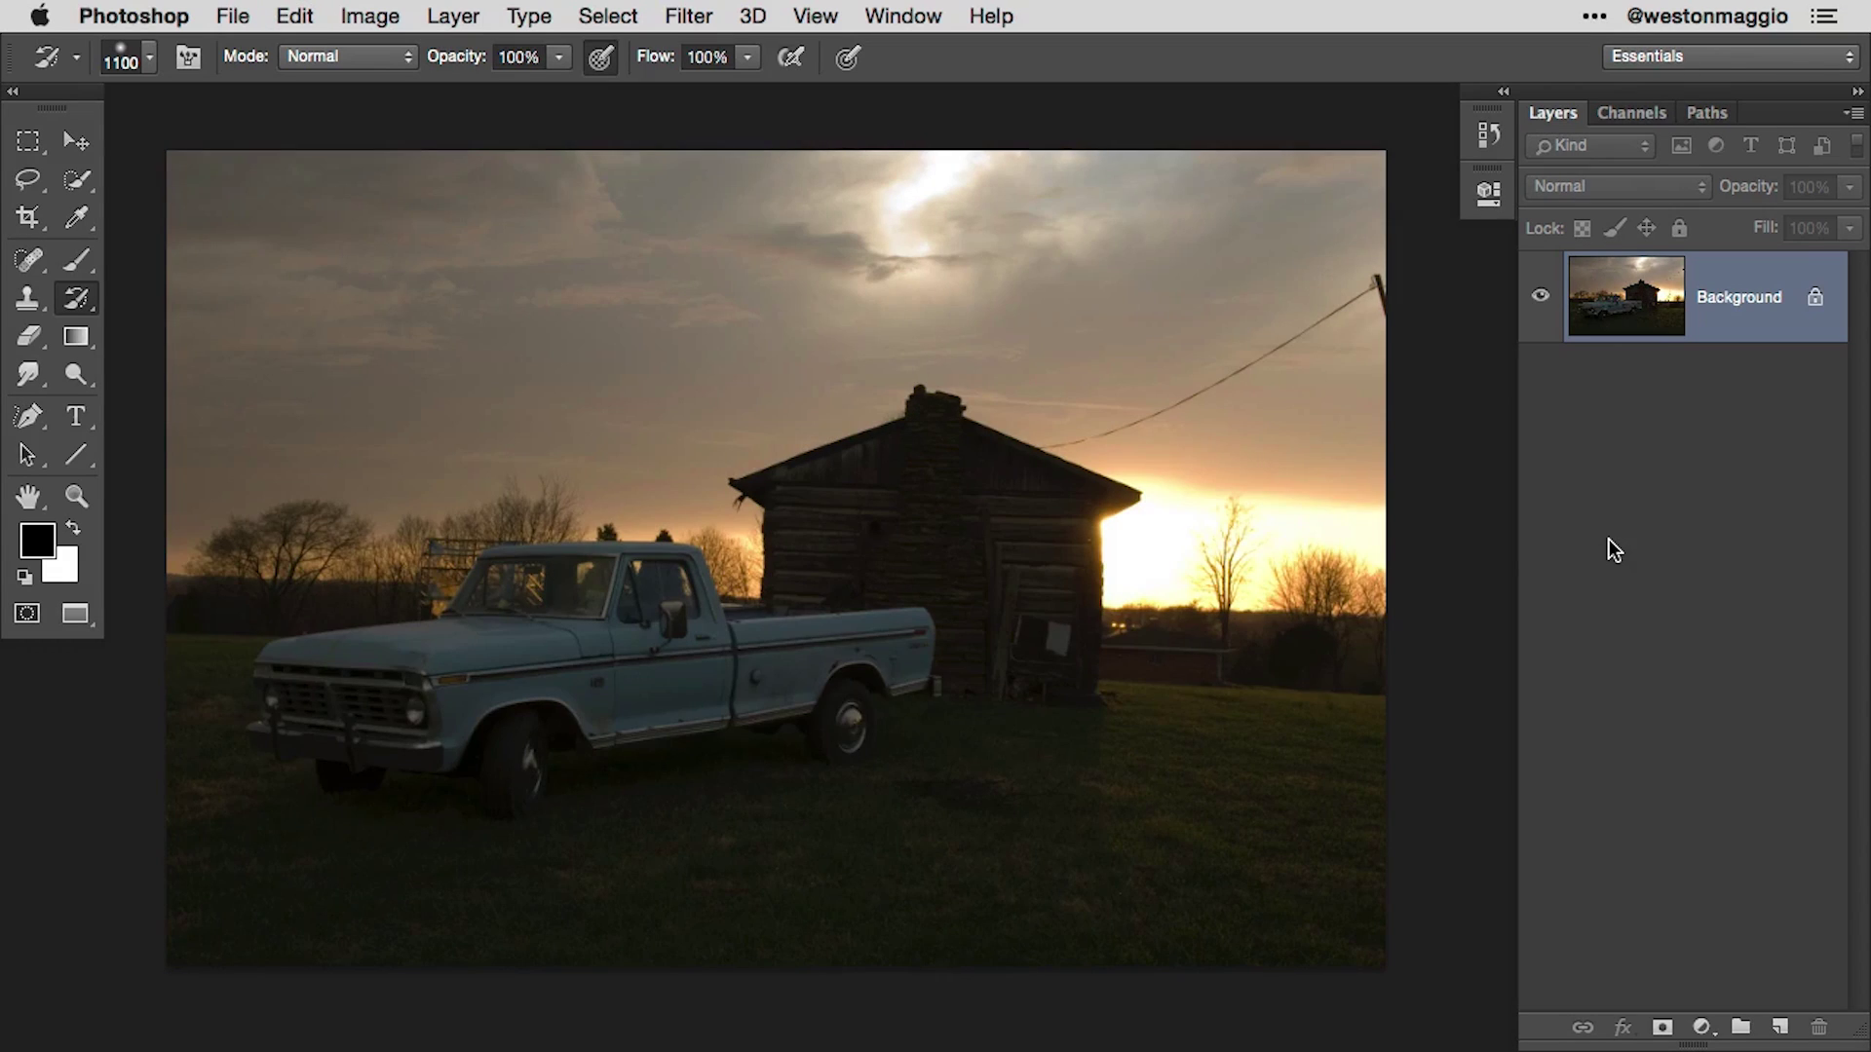
pyautogui.press('super+z')
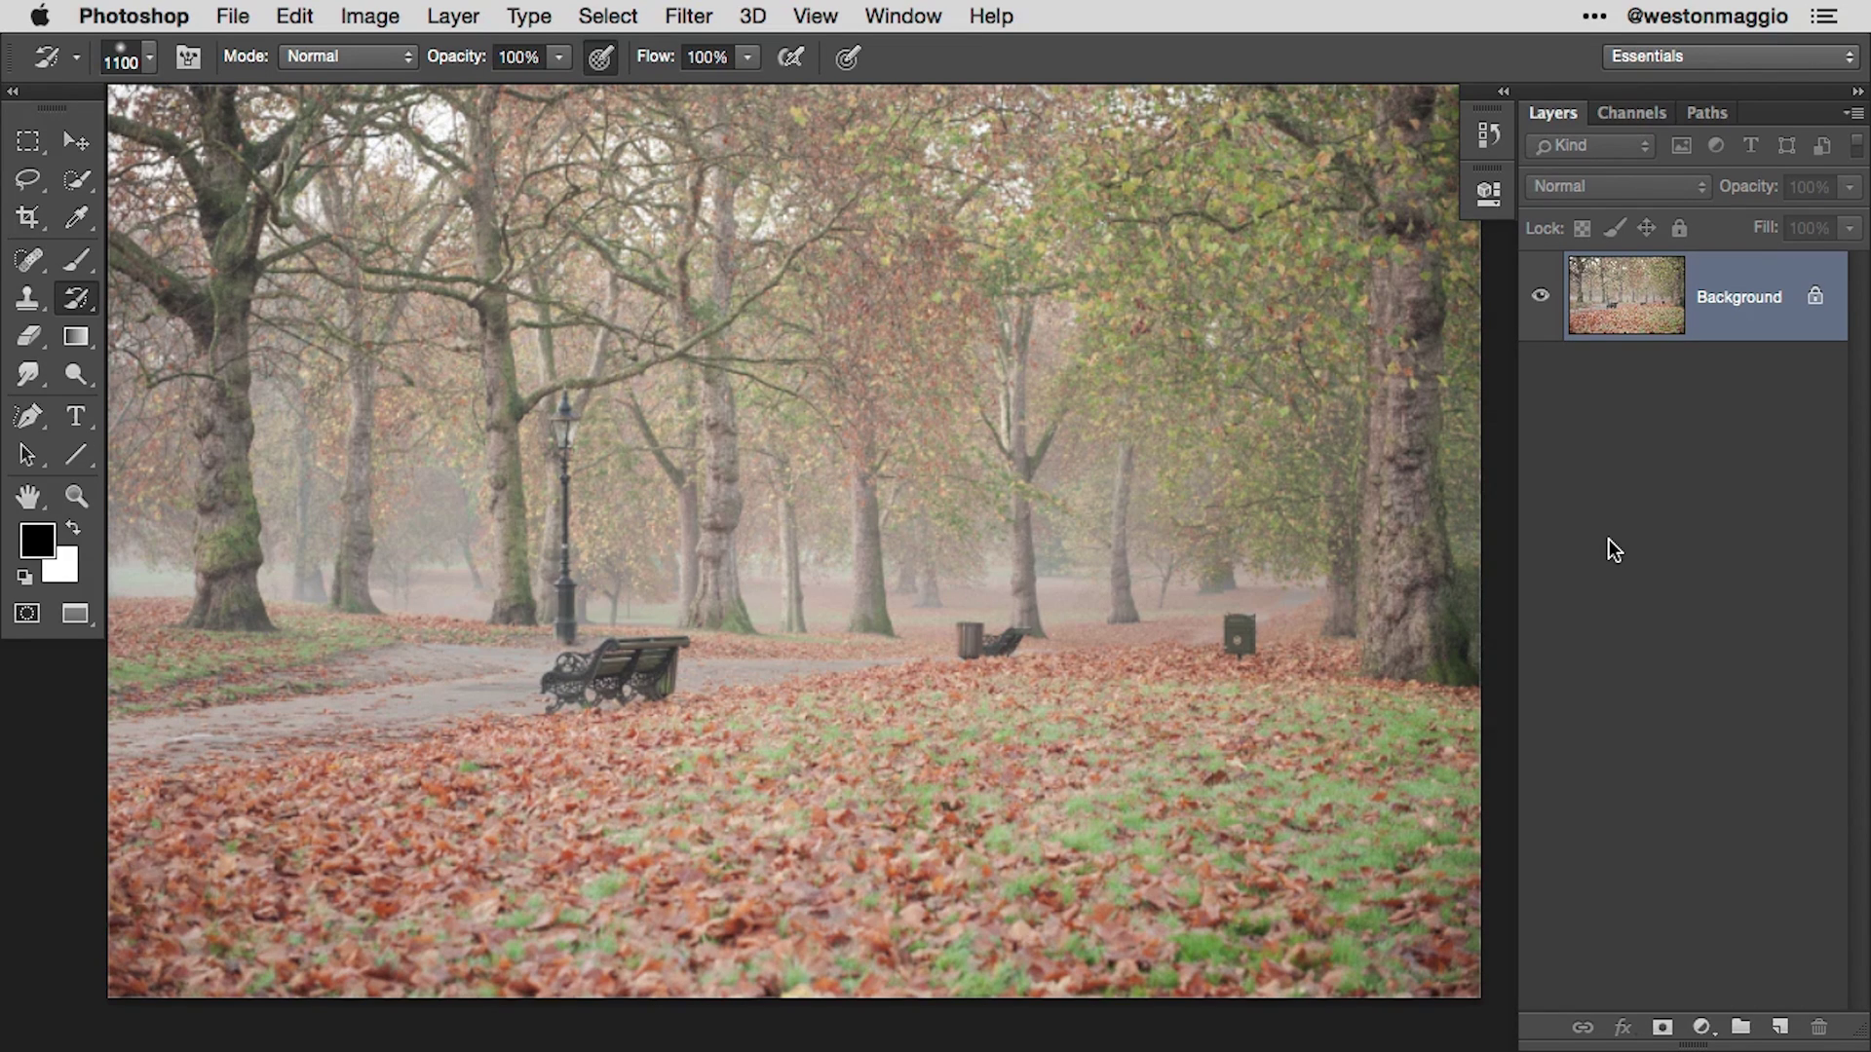
# Step: Apply the Color Efex Pro 4 filter to the Green Park London photo and check its history entry
pyautogui.press('super+shift+a')
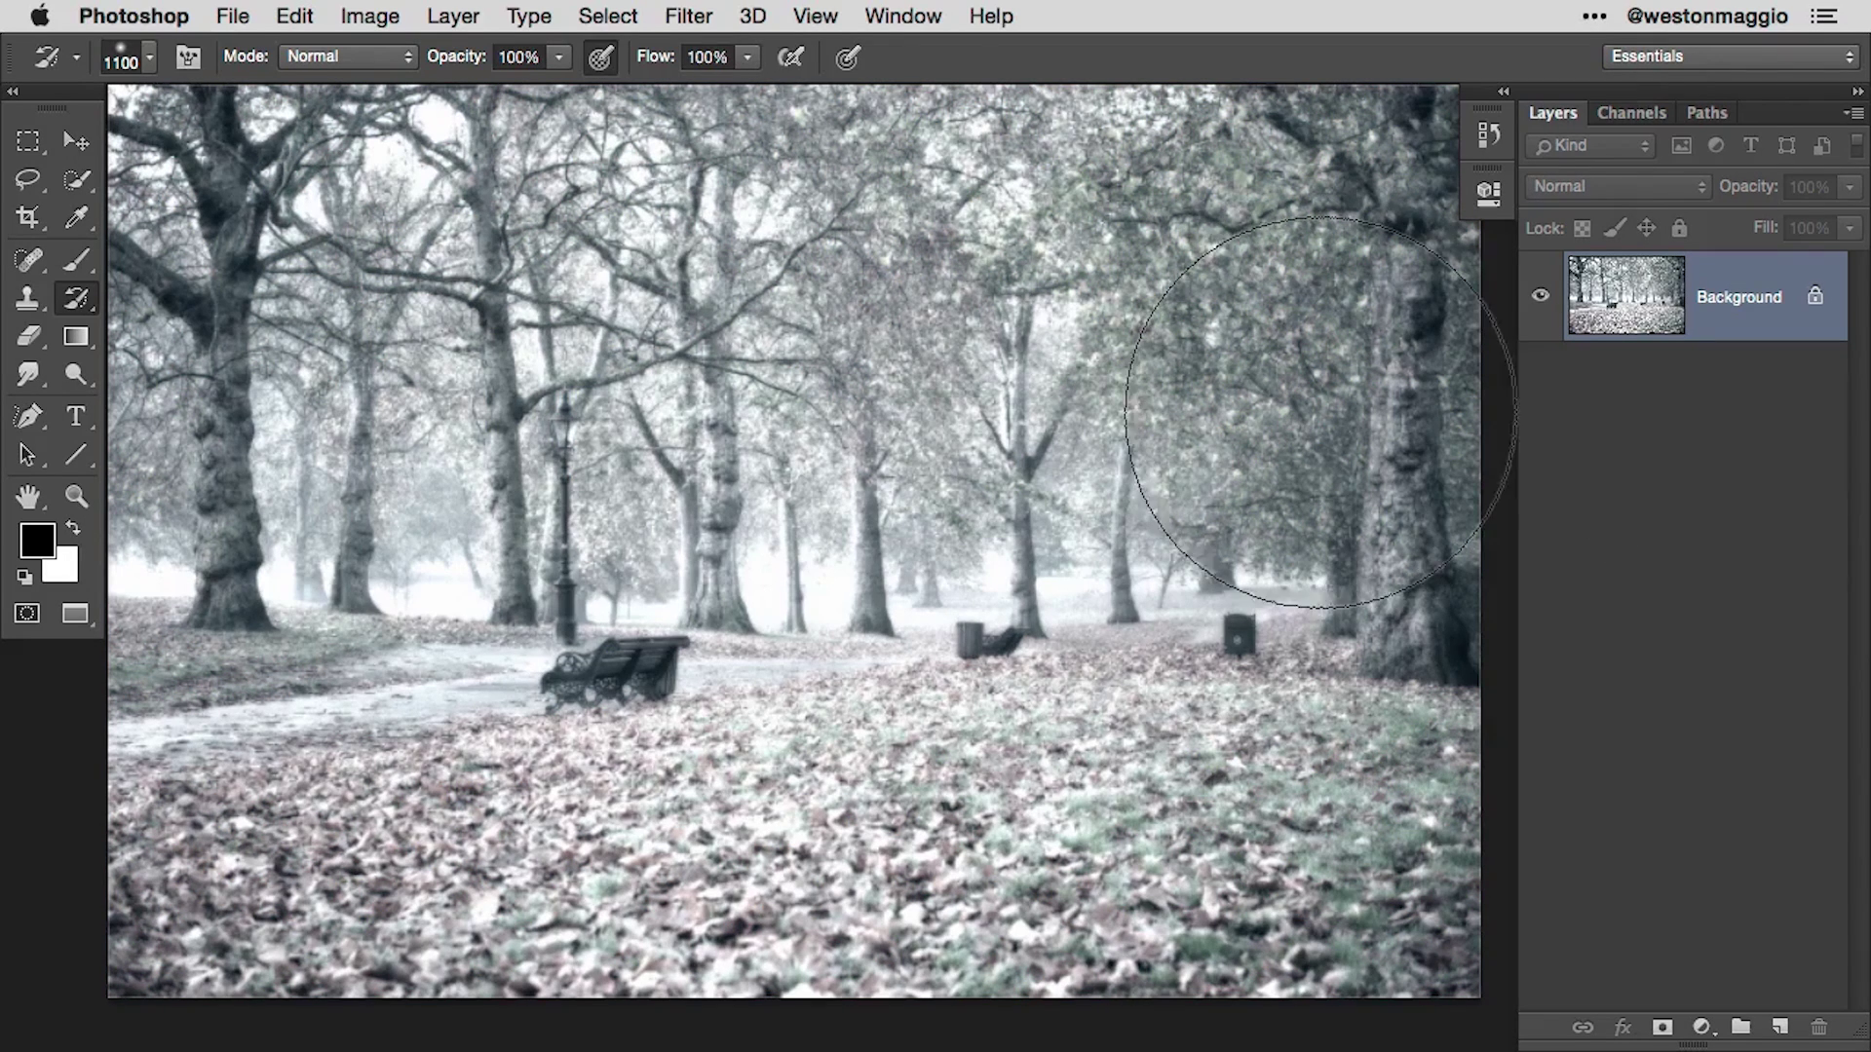
pyautogui.click(1489, 137)
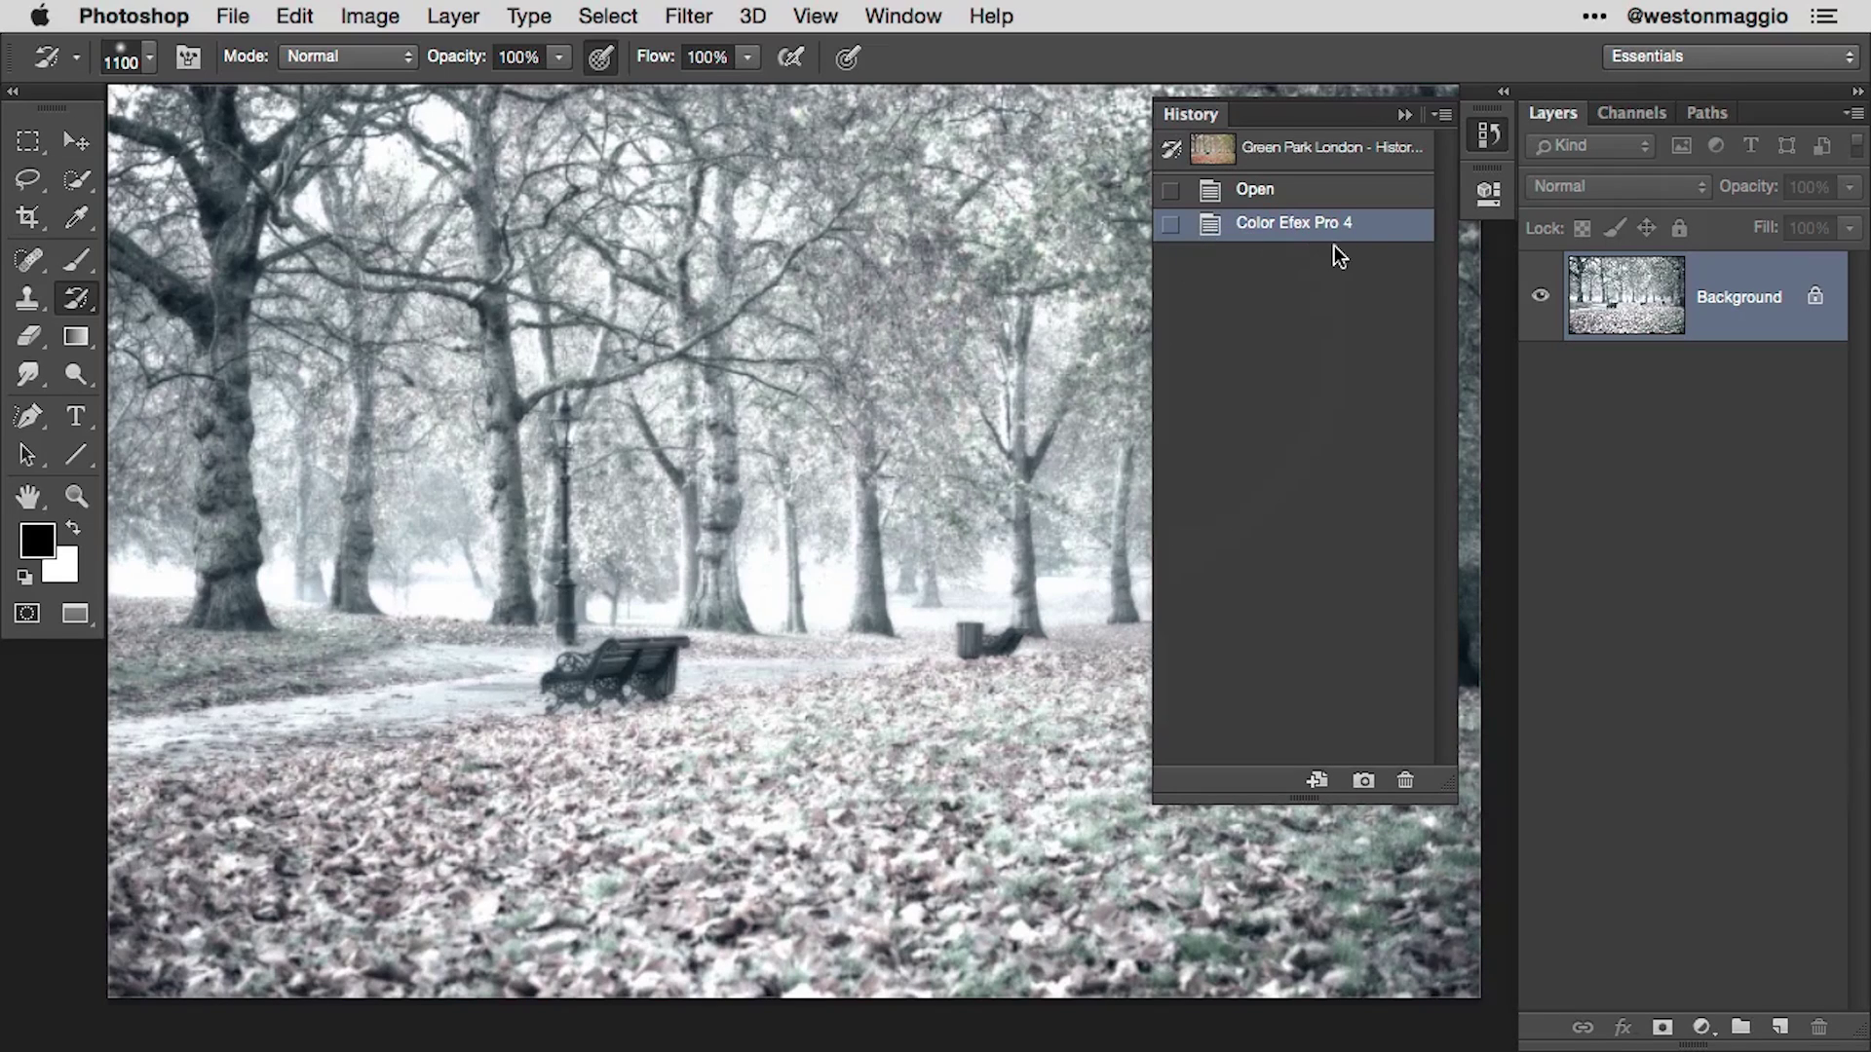
pyautogui.click(1404, 114)
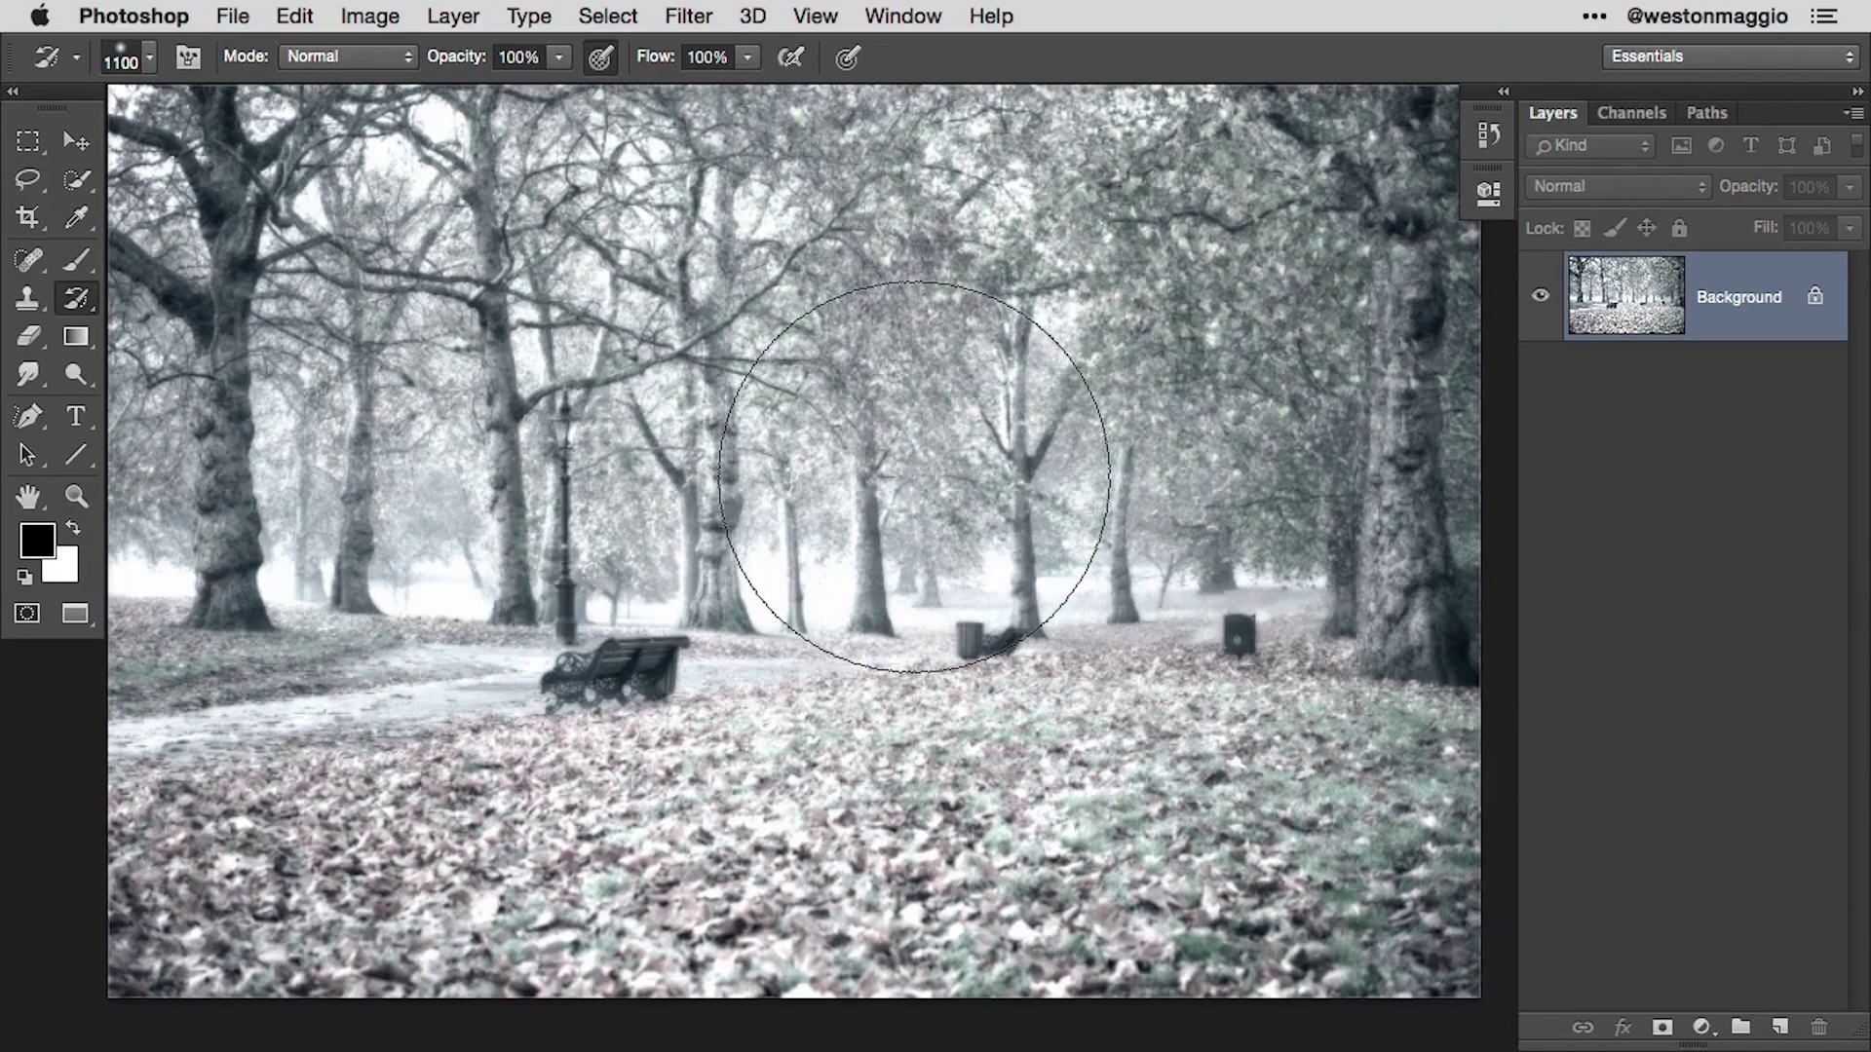
# Step: Paint the original colours partly back over the tree foliage, path and fallen leaves using the History Brush at size 250
pyautogui.press('[')
pyautogui.press('[')
pyautogui.press('[')
pyautogui.press('[')
pyautogui.press('[')
pyautogui.press('[')
pyautogui.press('[')
pyautogui.press('[')
pyautogui.press('[')
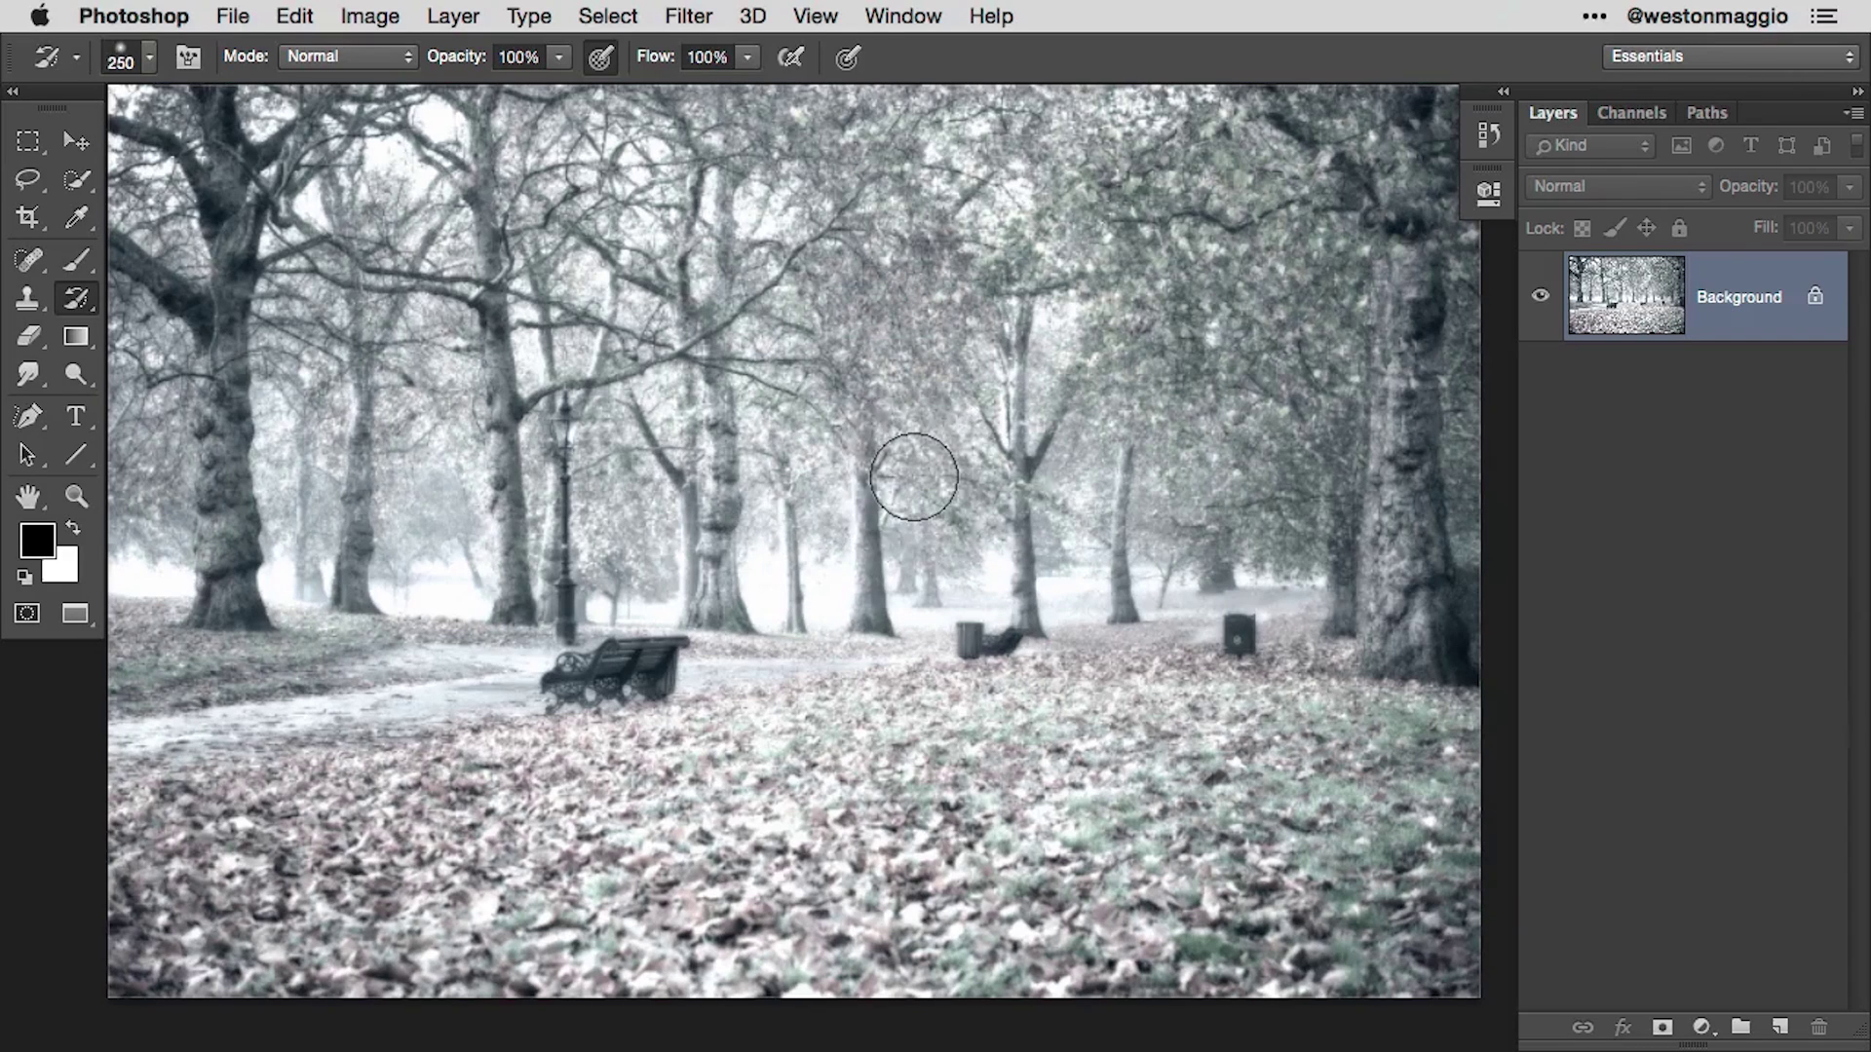
pyautogui.moveTo(217, 205)
pyautogui.mouseDown()
pyautogui.moveTo(133, 184)
pyautogui.moveTo(157, 212)
pyautogui.moveTo(173, 466)
pyautogui.moveTo(219, 611)
pyautogui.moveTo(332, 141)
pyautogui.moveTo(300, 531)
pyautogui.moveTo(370, 420)
pyautogui.moveTo(437, 572)
pyautogui.moveTo(544, 217)
pyautogui.moveTo(582, 534)
pyautogui.moveTo(603, 331)
pyautogui.moveTo(637, 505)
pyautogui.moveTo(626, 175)
pyautogui.moveTo(663, 173)
pyautogui.moveTo(732, 227)
pyautogui.moveTo(789, 575)
pyautogui.moveTo(814, 114)
pyautogui.moveTo(865, 270)
pyautogui.moveTo(888, 437)
pyautogui.moveTo(935, 459)
pyautogui.moveTo(969, 612)
pyautogui.moveTo(957, 338)
pyautogui.moveTo(990, 138)
pyautogui.moveTo(1010, 230)
pyautogui.moveTo(1111, 169)
pyautogui.moveTo(890, 142)
pyautogui.moveTo(1157, 173)
pyautogui.moveTo(1095, 345)
pyautogui.moveTo(1083, 493)
pyautogui.moveTo(1099, 548)
pyautogui.moveTo(1192, 530)
pyautogui.moveTo(1298, 539)
pyautogui.moveTo(1288, 421)
pyautogui.moveTo(1236, 346)
pyautogui.moveTo(1281, 275)
pyautogui.moveTo(1178, 160)
pyautogui.moveTo(1438, 239)
pyautogui.mouseUp()
pyautogui.moveTo(151, 748); pyautogui.dragTo(1105, 611)
pyautogui.moveTo(250, 753)
pyautogui.mouseDown()
pyautogui.moveTo(487, 761)
pyautogui.moveTo(109, 858)
pyautogui.moveTo(485, 831)
pyautogui.moveTo(170, 903)
pyautogui.moveTo(394, 884)
pyautogui.moveTo(932, 765)
pyautogui.moveTo(457, 919)
pyautogui.moveTo(616, 912)
pyautogui.moveTo(942, 826)
pyautogui.moveTo(652, 971)
pyautogui.moveTo(1098, 901)
pyautogui.moveTo(888, 825)
pyautogui.moveTo(1431, 718)
pyautogui.moveTo(891, 774)
pyautogui.moveTo(1356, 692)
pyautogui.moveTo(924, 763)
pyautogui.moveTo(1425, 745)
pyautogui.moveTo(1335, 814)
pyautogui.moveTo(1412, 799)
pyautogui.moveTo(1049, 829)
pyautogui.moveTo(1148, 853)
pyautogui.moveTo(1473, 858)
pyautogui.moveTo(1068, 969)
pyautogui.moveTo(1412, 995)
pyautogui.moveTo(1445, 958)
pyautogui.moveTo(1402, 1008)
pyautogui.moveTo(367, 760)
pyautogui.moveTo(131, 808)
pyautogui.moveTo(570, 737)
pyautogui.moveTo(161, 777)
pyautogui.moveTo(421, 722)
pyautogui.moveTo(1088, 675)
pyautogui.moveTo(1171, 684)
pyautogui.moveTo(587, 761)
pyautogui.moveTo(119, 905)
pyautogui.moveTo(997, 730)
pyautogui.moveTo(203, 960)
pyautogui.moveTo(580, 859)
pyautogui.moveTo(1350, 715)
pyautogui.moveTo(306, 955)
pyautogui.moveTo(324, 947)
pyautogui.moveTo(154, 960)
pyautogui.moveTo(227, 827)
pyautogui.moveTo(968, 687)
pyautogui.moveTo(1361, 668)
pyautogui.moveTo(1345, 671)
pyautogui.moveTo(1428, 600)
pyautogui.moveTo(1470, 374)
pyautogui.moveTo(1465, 521)
pyautogui.moveTo(1307, 564)
pyautogui.moveTo(1271, 545)
pyautogui.moveTo(1127, 541)
pyautogui.moveTo(1082, 471)
pyautogui.moveTo(1027, 601)
pyautogui.moveTo(978, 495)
pyautogui.moveTo(944, 561)
pyautogui.moveTo(830, 516)
pyautogui.moveTo(834, 585)
pyautogui.moveTo(604, 591)
pyautogui.moveTo(587, 475)
pyautogui.moveTo(426, 545)
pyautogui.moveTo(292, 543)
pyautogui.moveTo(272, 577)
pyautogui.moveTo(152, 577)
pyautogui.mouseUp()
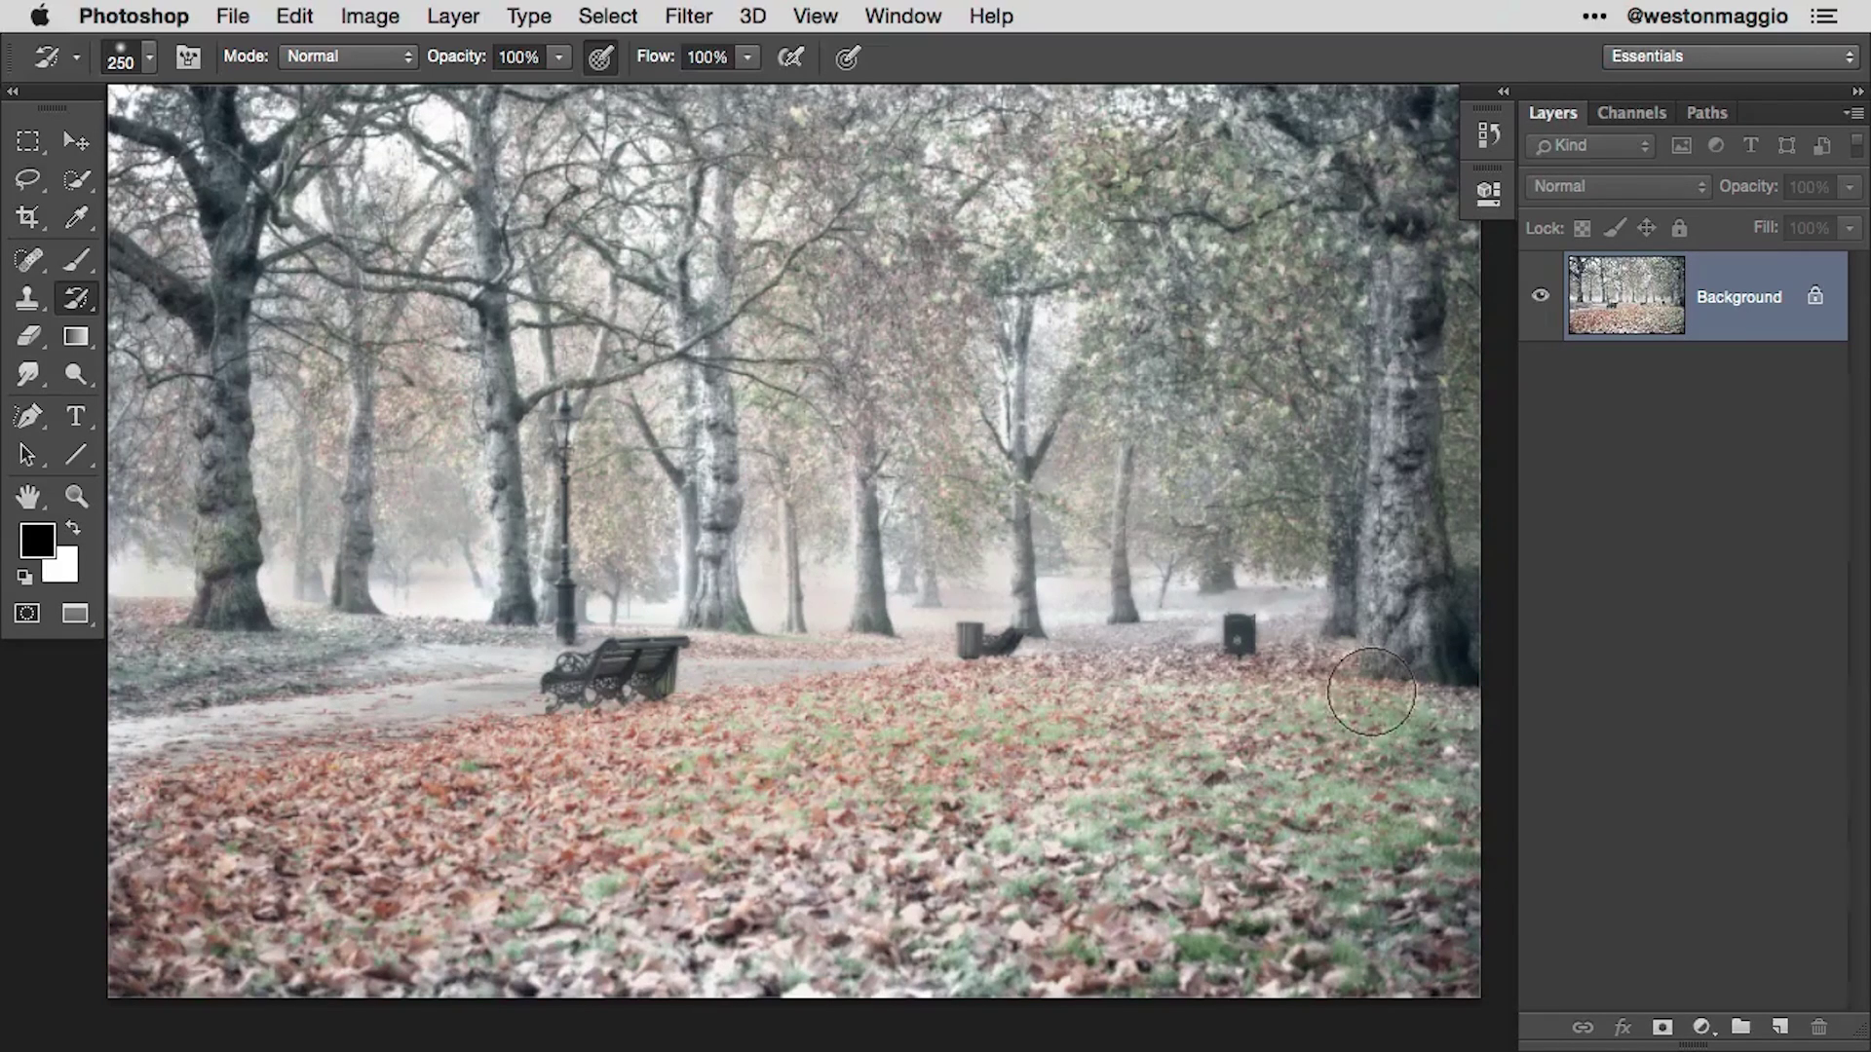
# Step: Compare earlier History Brush states of the Green Park London photo in its history and return to the latest state
pyautogui.click(1488, 135)
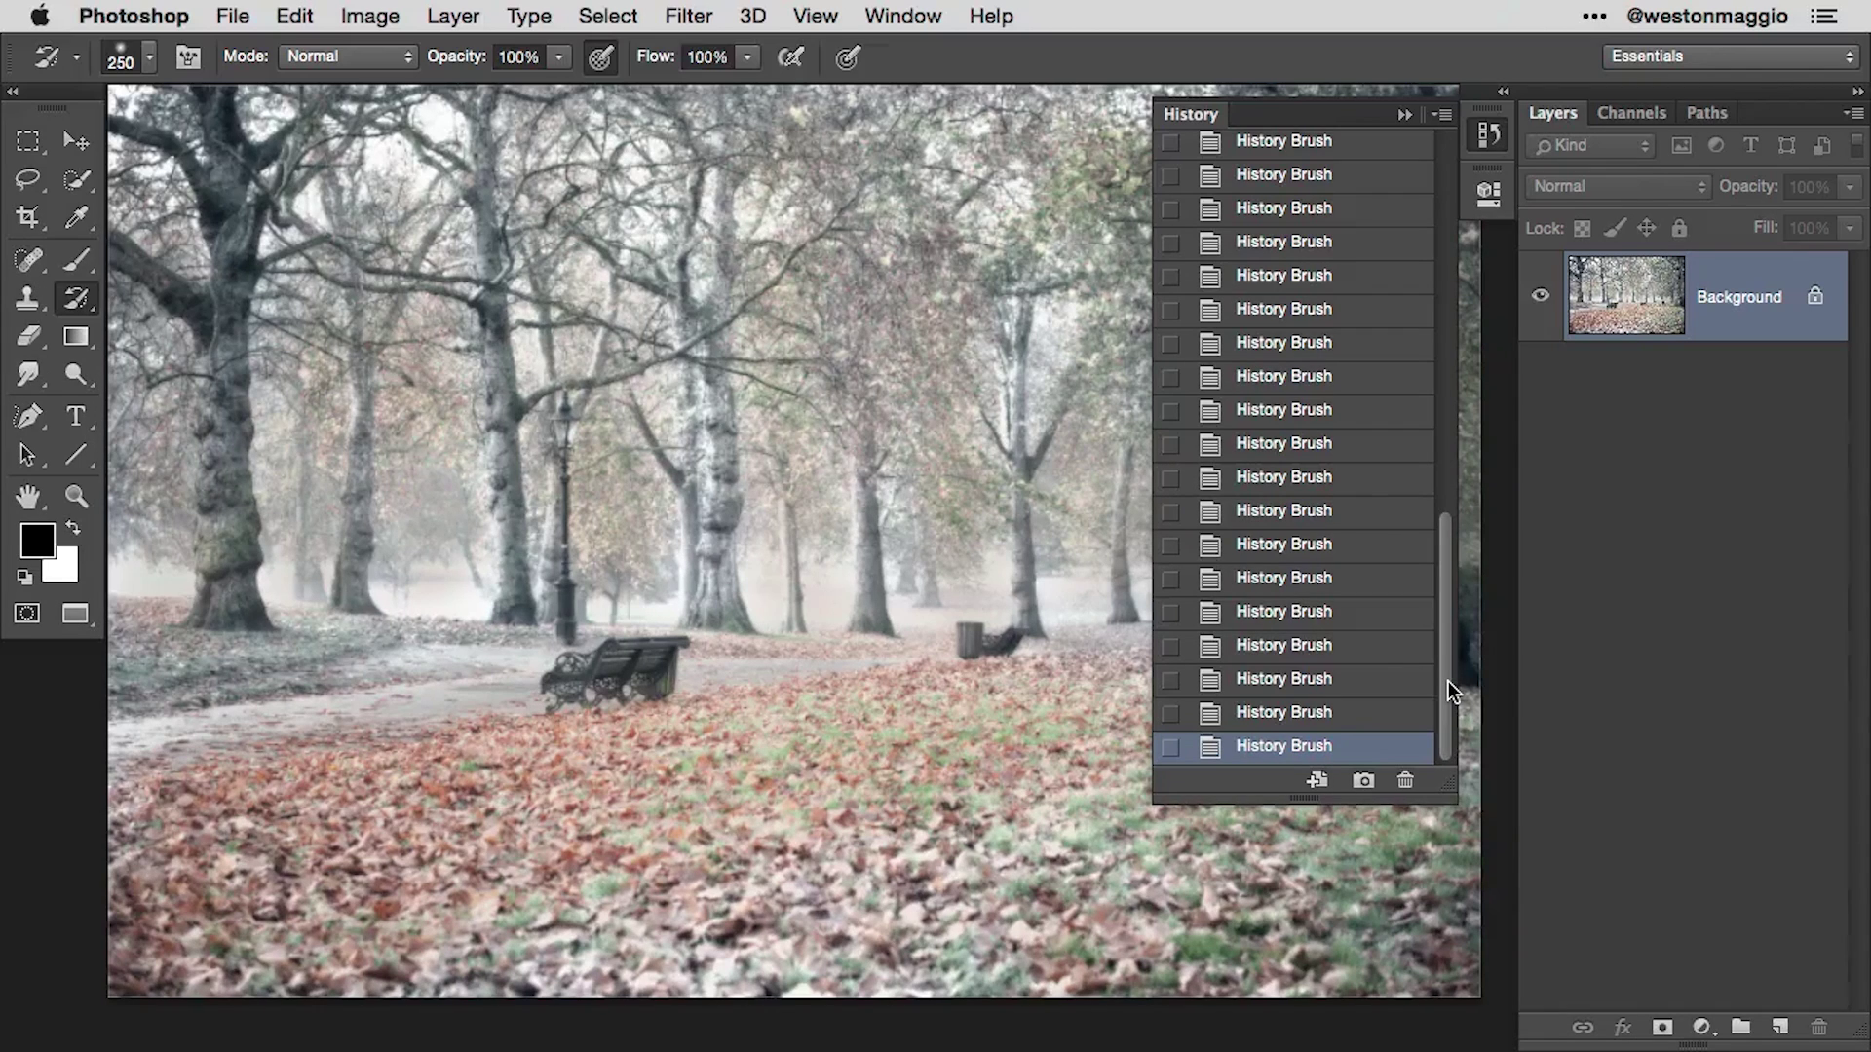
pyautogui.moveTo(1448, 681); pyautogui.dragTo(1434, 238)
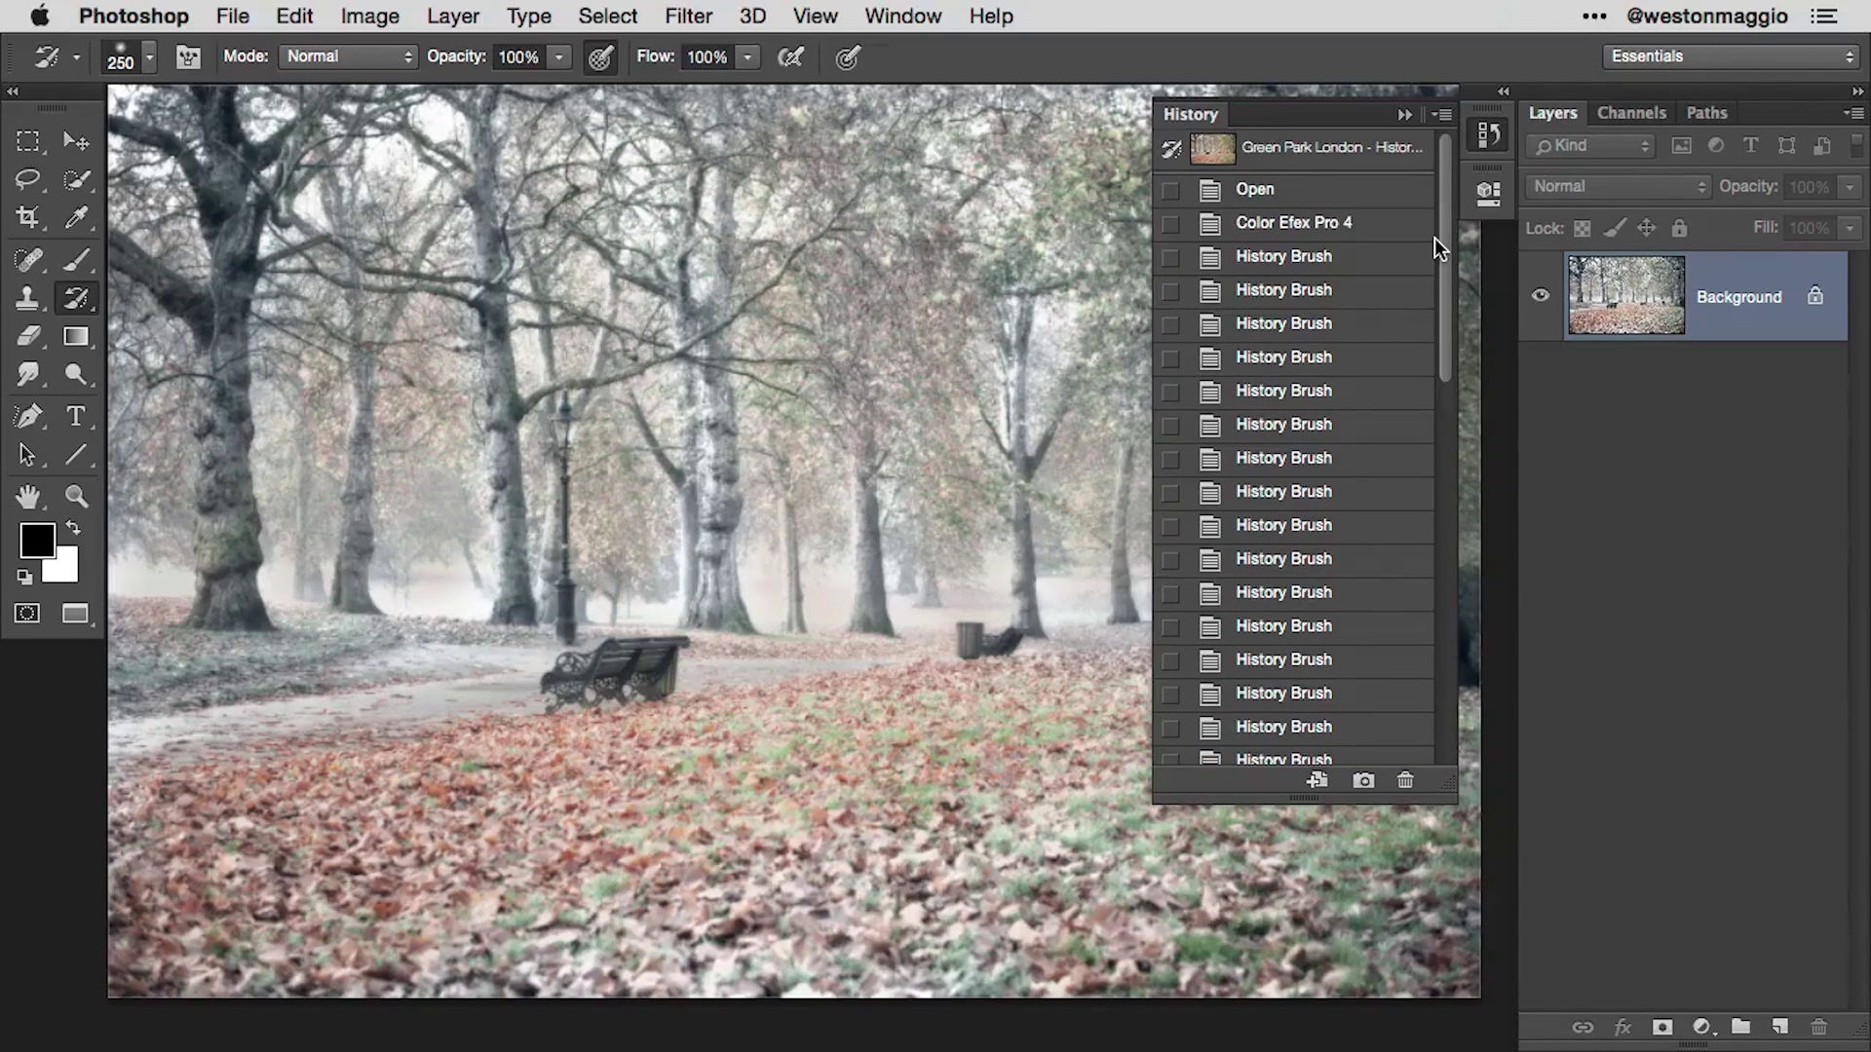
pyautogui.click(1282, 526)
pyautogui.click(1277, 392)
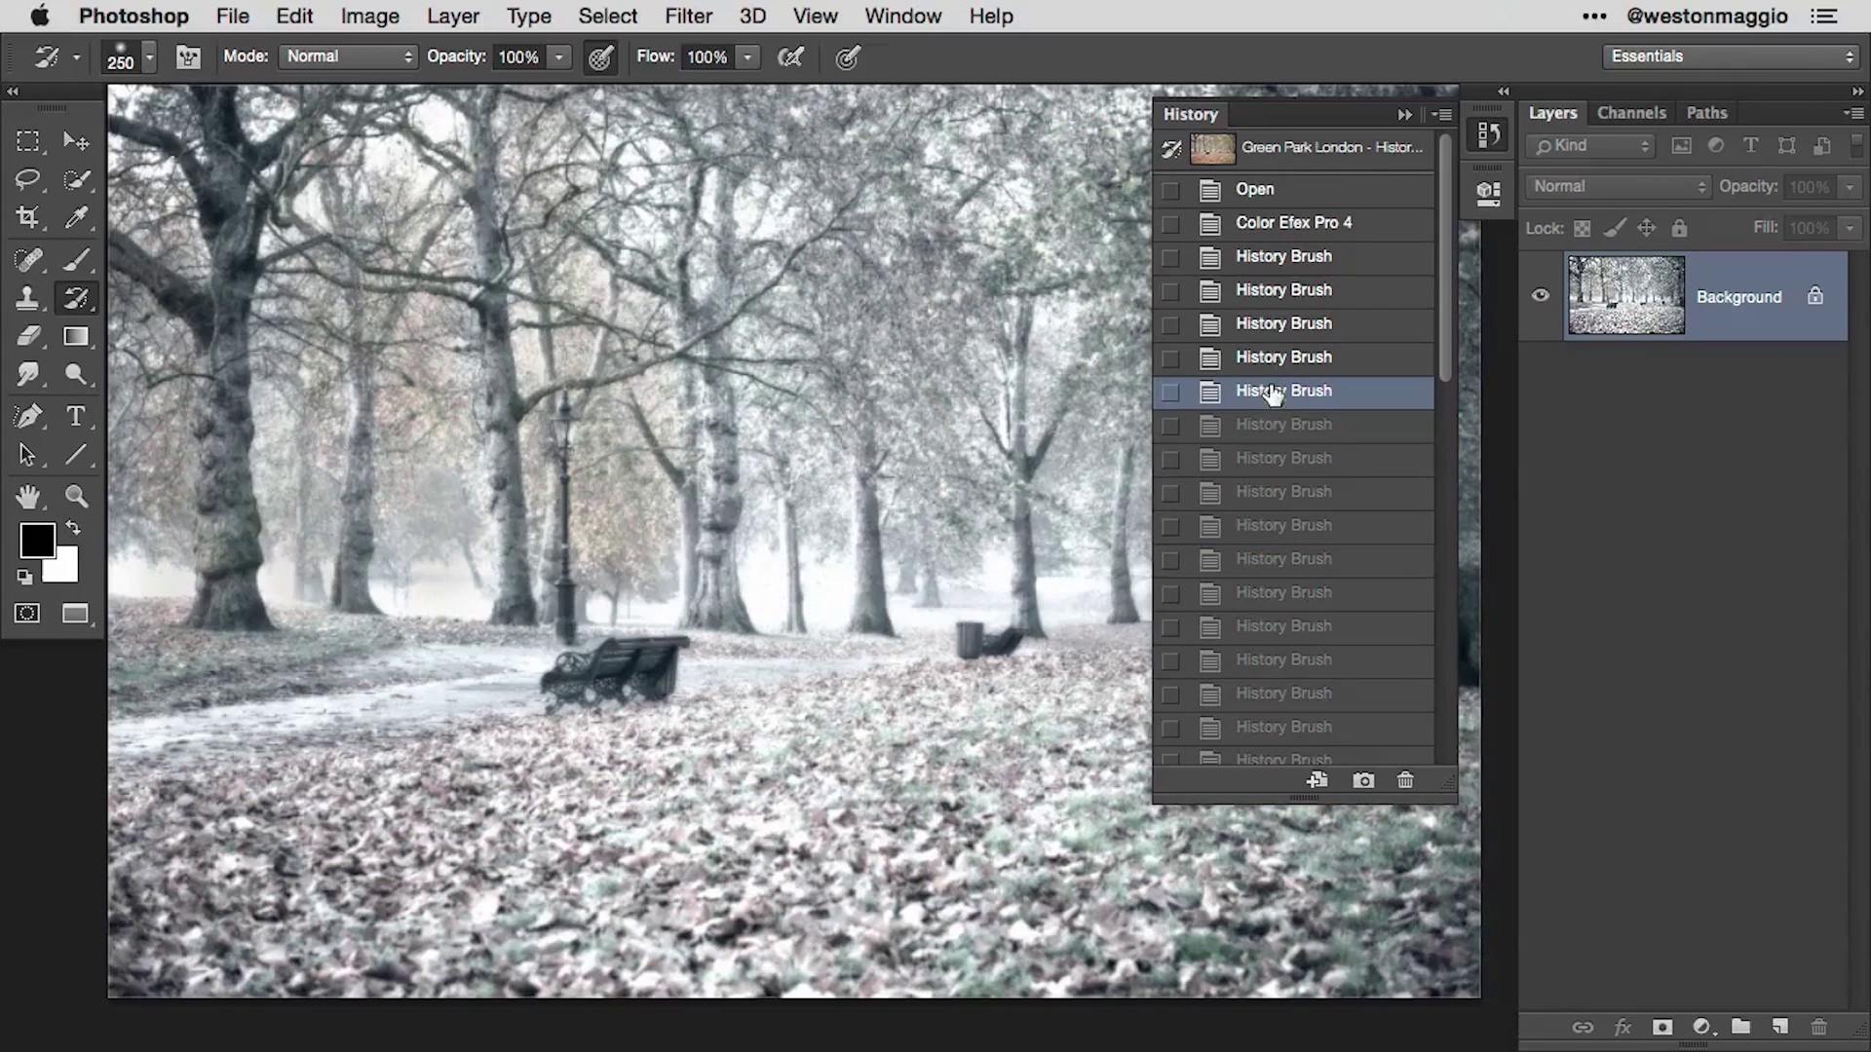
pyautogui.click(1282, 258)
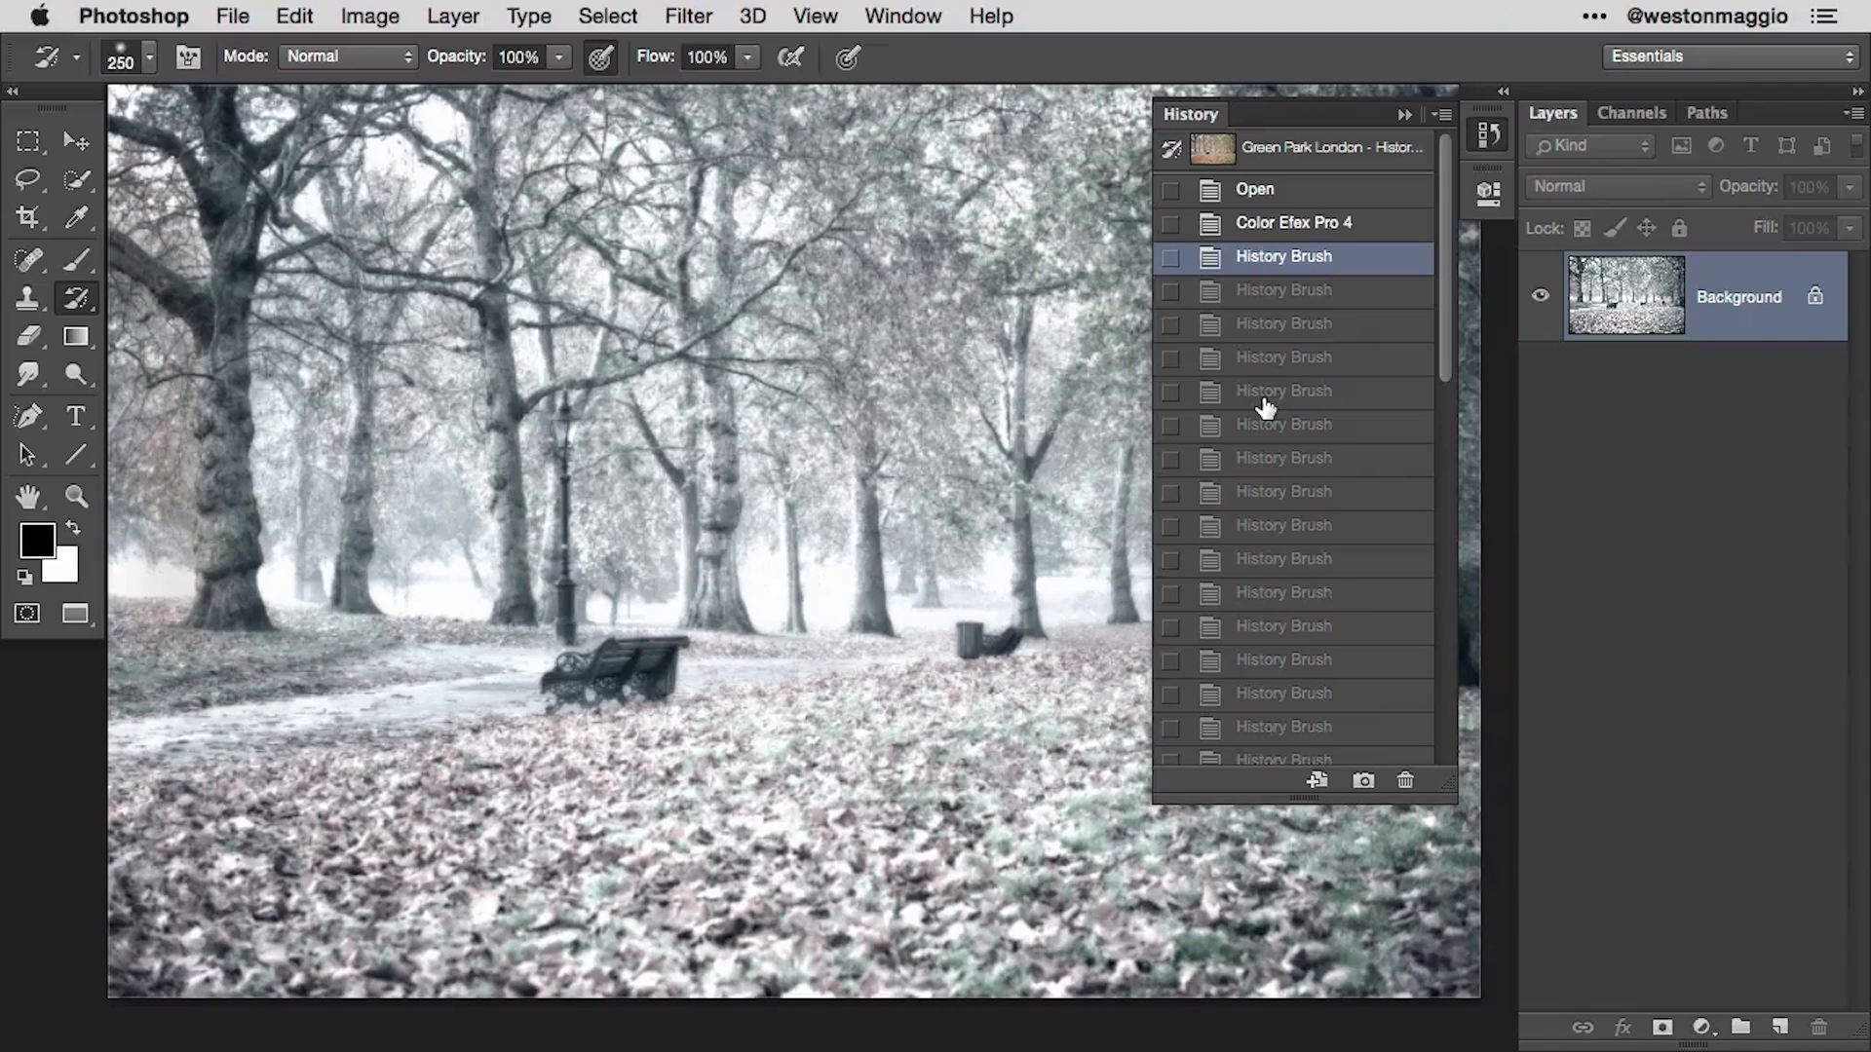
pyautogui.moveTo(1446, 314); pyautogui.dragTo(1463, 797)
pyautogui.click(1285, 747)
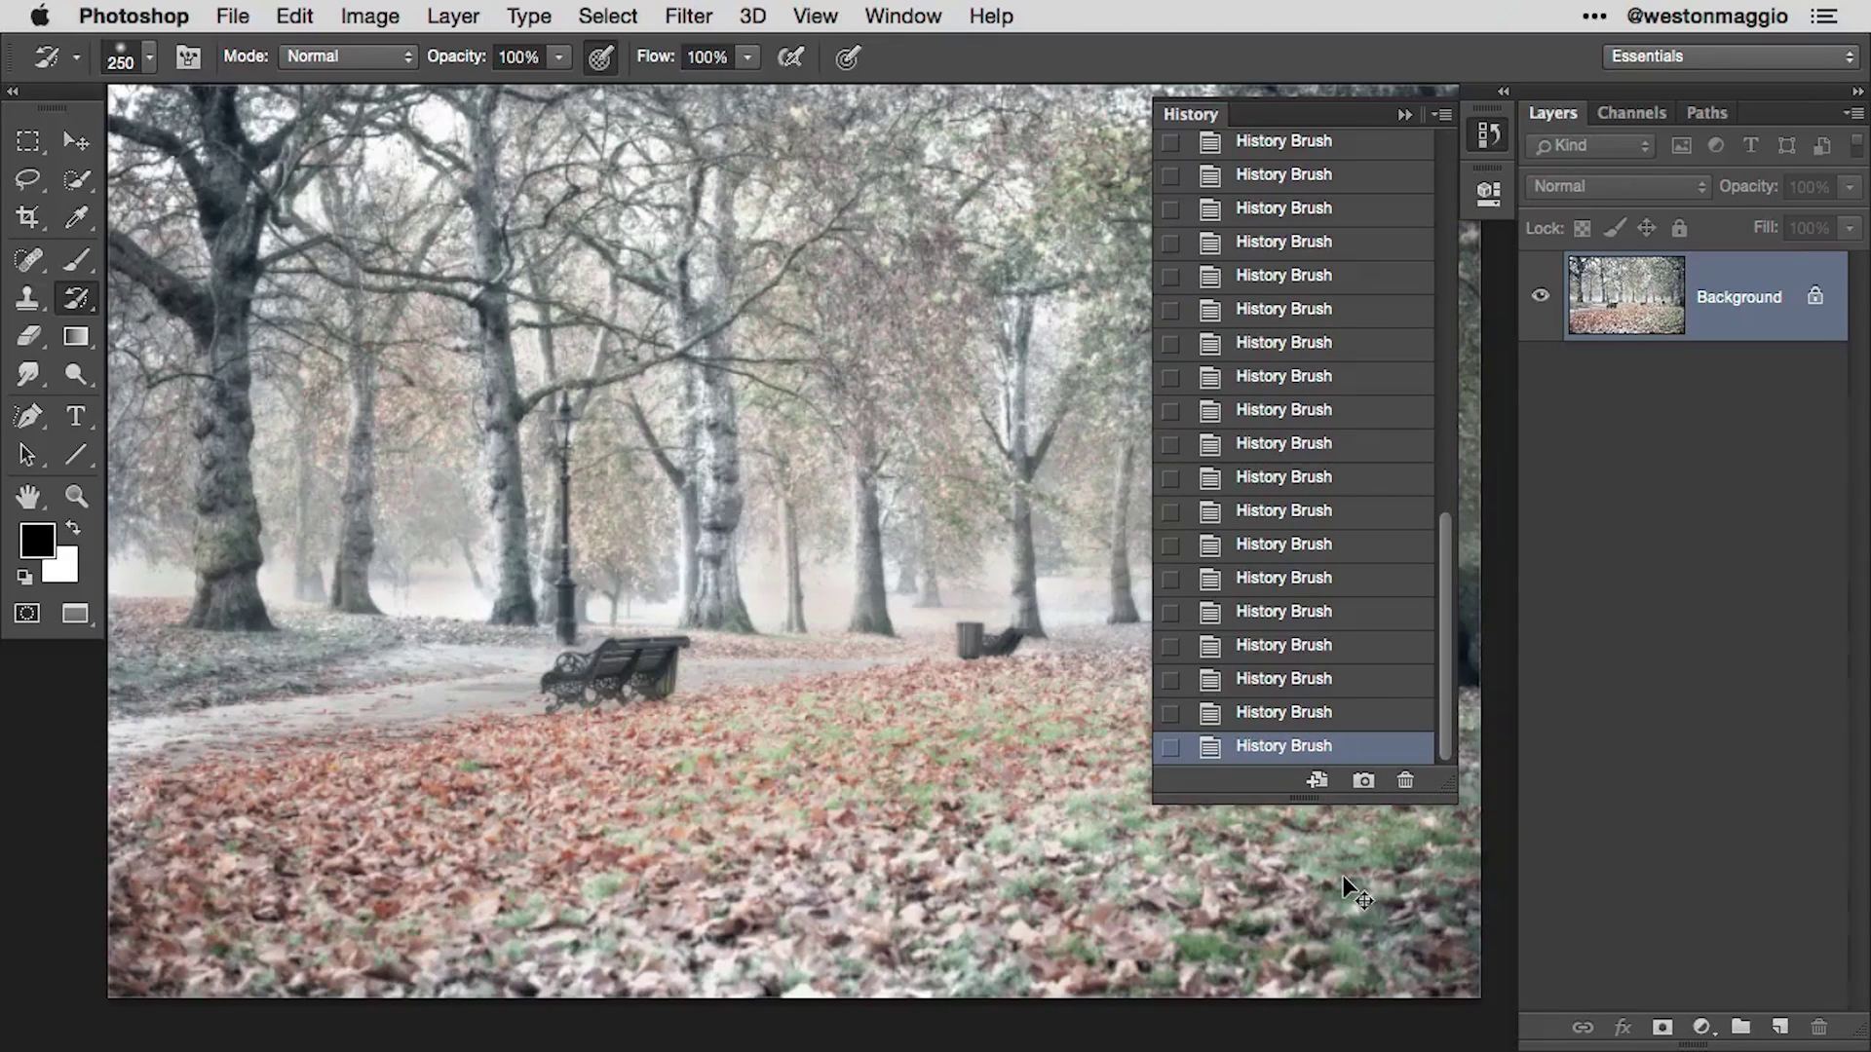
# Step: Step backward through nine History Brush states, return to the latest state and review the start of the history
pyautogui.press('super+alt+z')
pyautogui.press('super+alt+z')
pyautogui.press('super+alt+z')
pyautogui.press('super+alt+z')
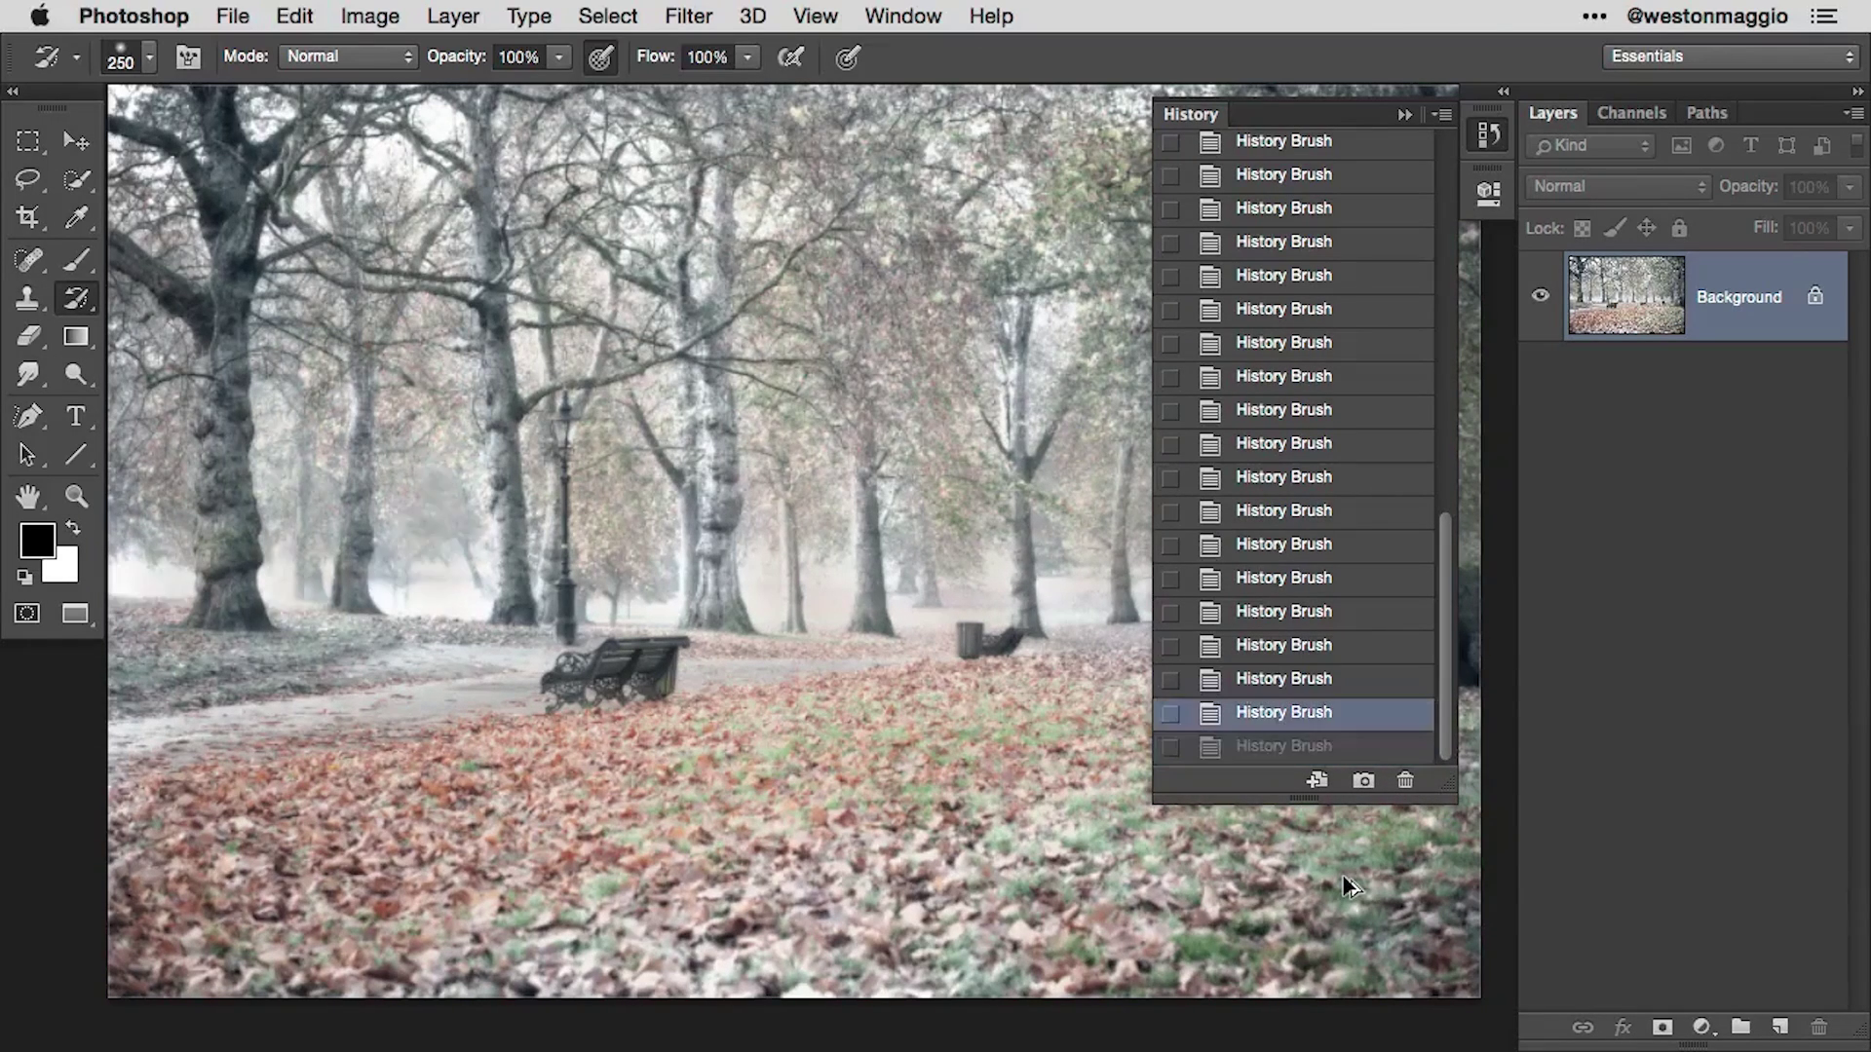
pyautogui.press('super+alt+z')
pyautogui.press('super+alt+z')
pyautogui.press('super+alt+z')
pyautogui.press('super+alt+z')
pyautogui.press('super+alt+z')
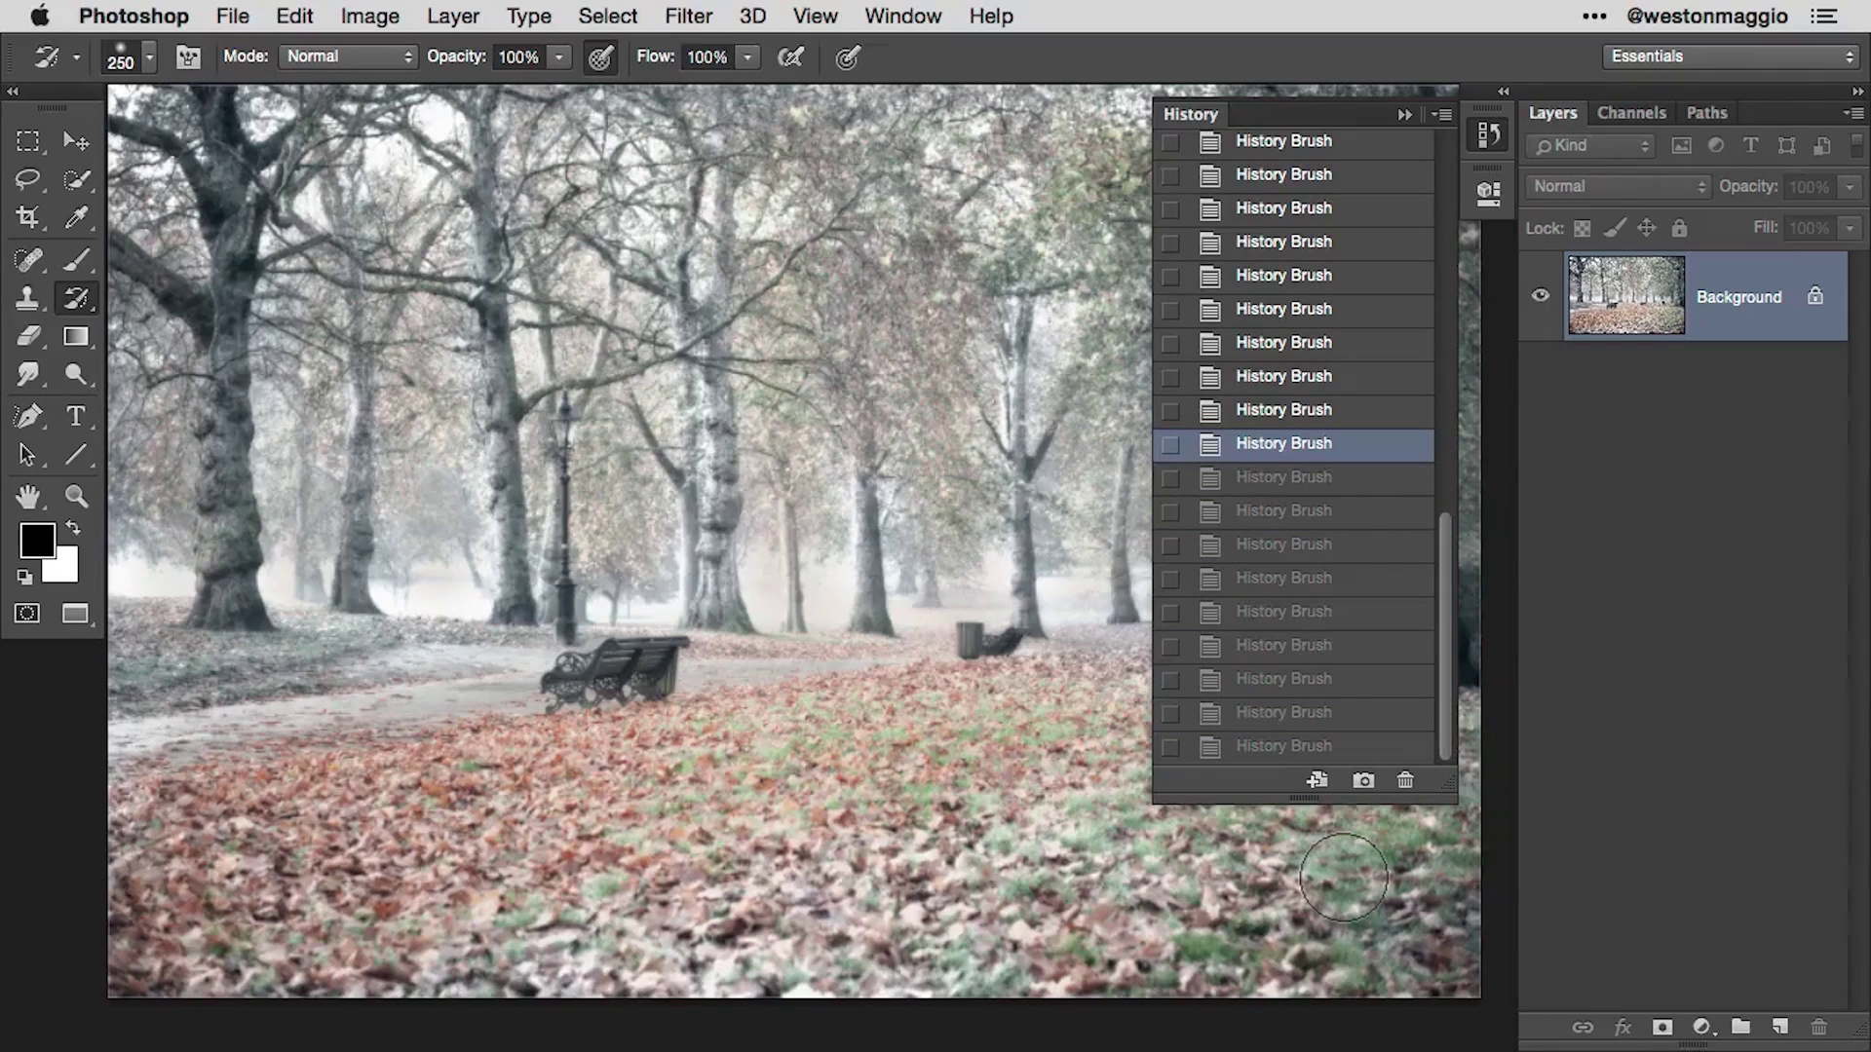
pyautogui.click(1288, 748)
pyautogui.scroll(1, 1444, 726)
pyautogui.moveTo(1442, 726); pyautogui.dragTo(1411, 347)
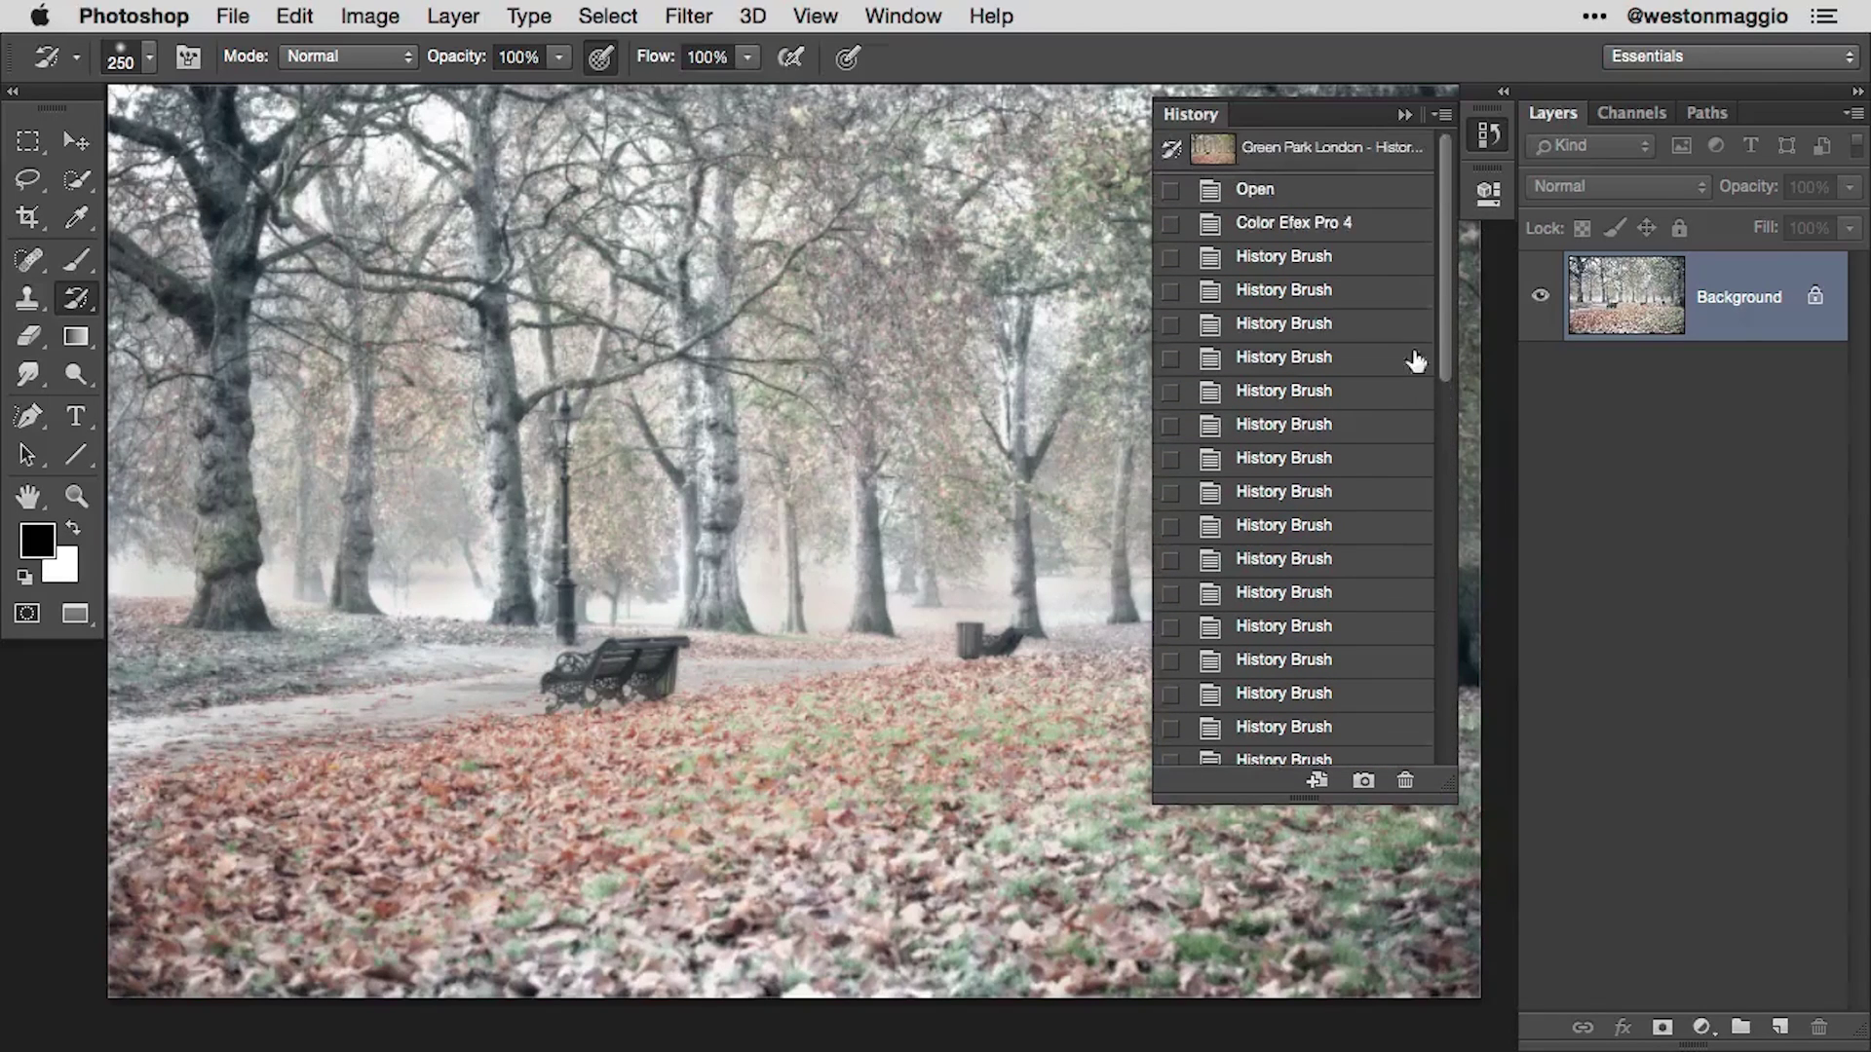
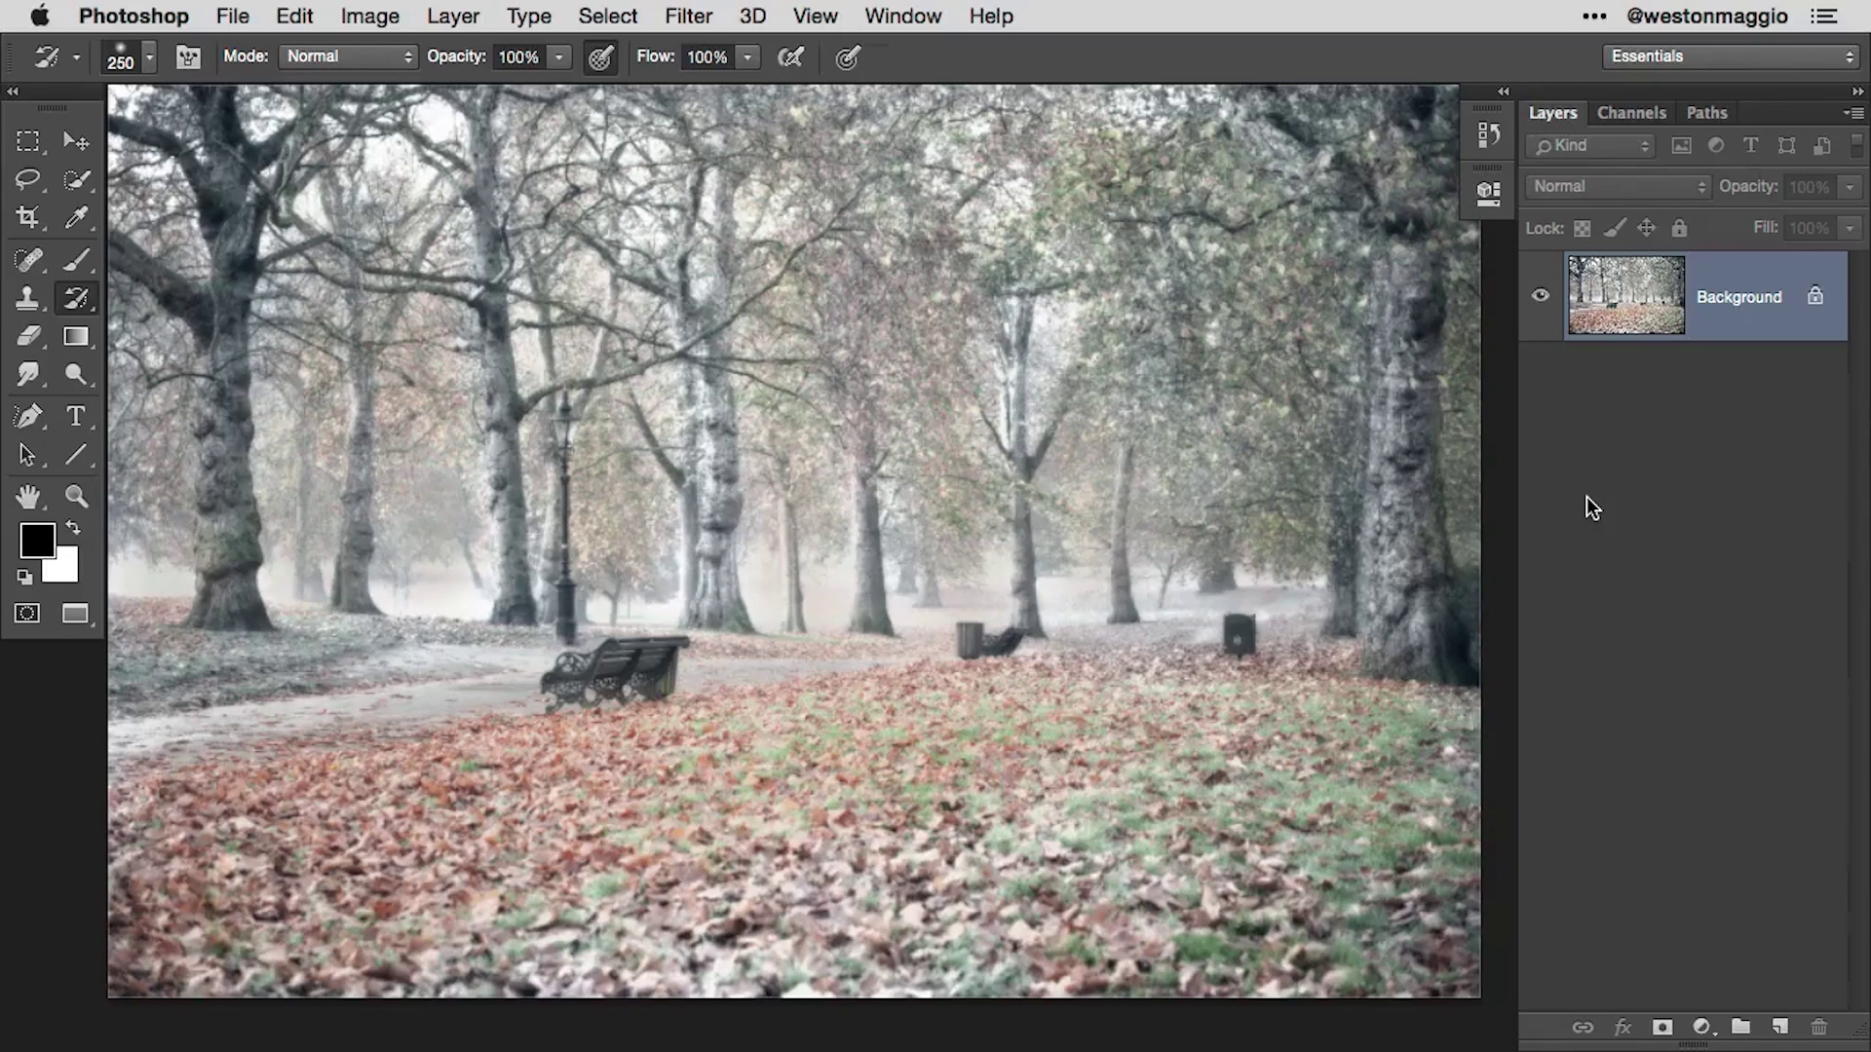
# Step: Switch to the portrait photo and brighten the long hair strand beside the earring using the History Brush in Screen mode at size 90
pyautogui.hotkey('ctrl', 'Tab')
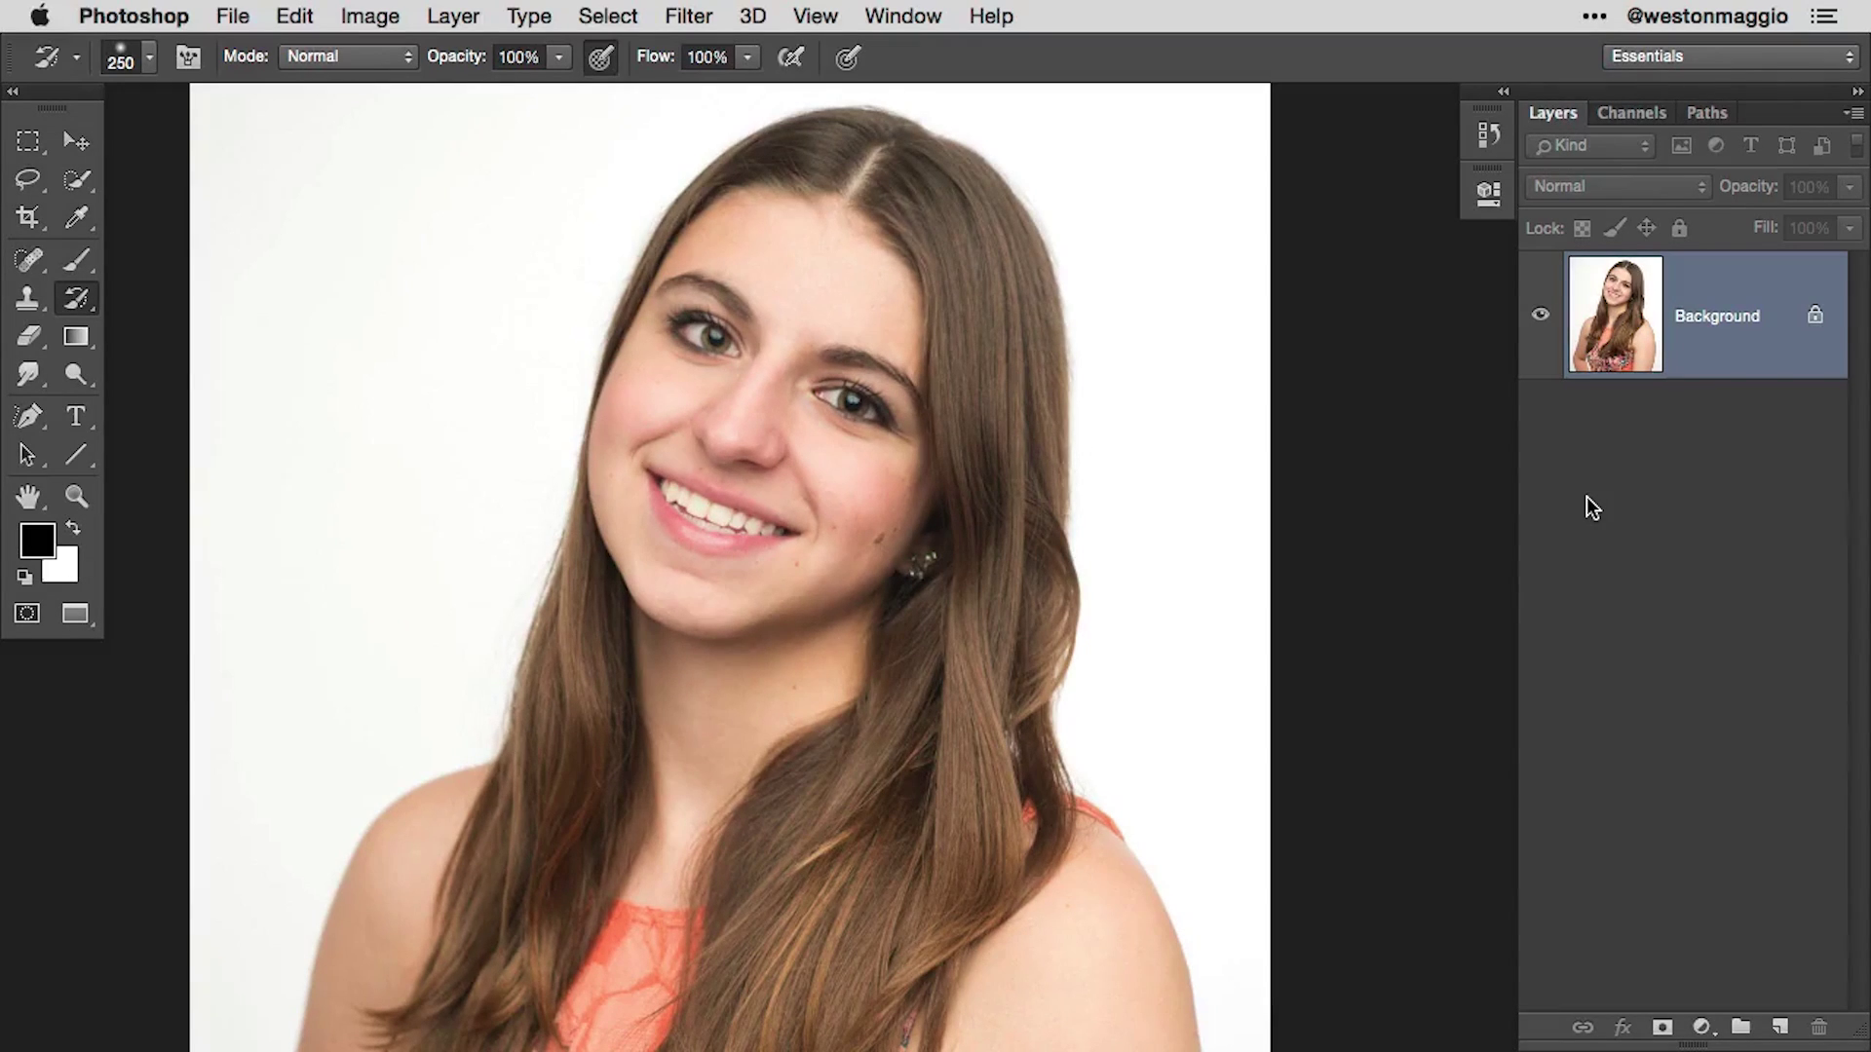
pyautogui.click(398, 55)
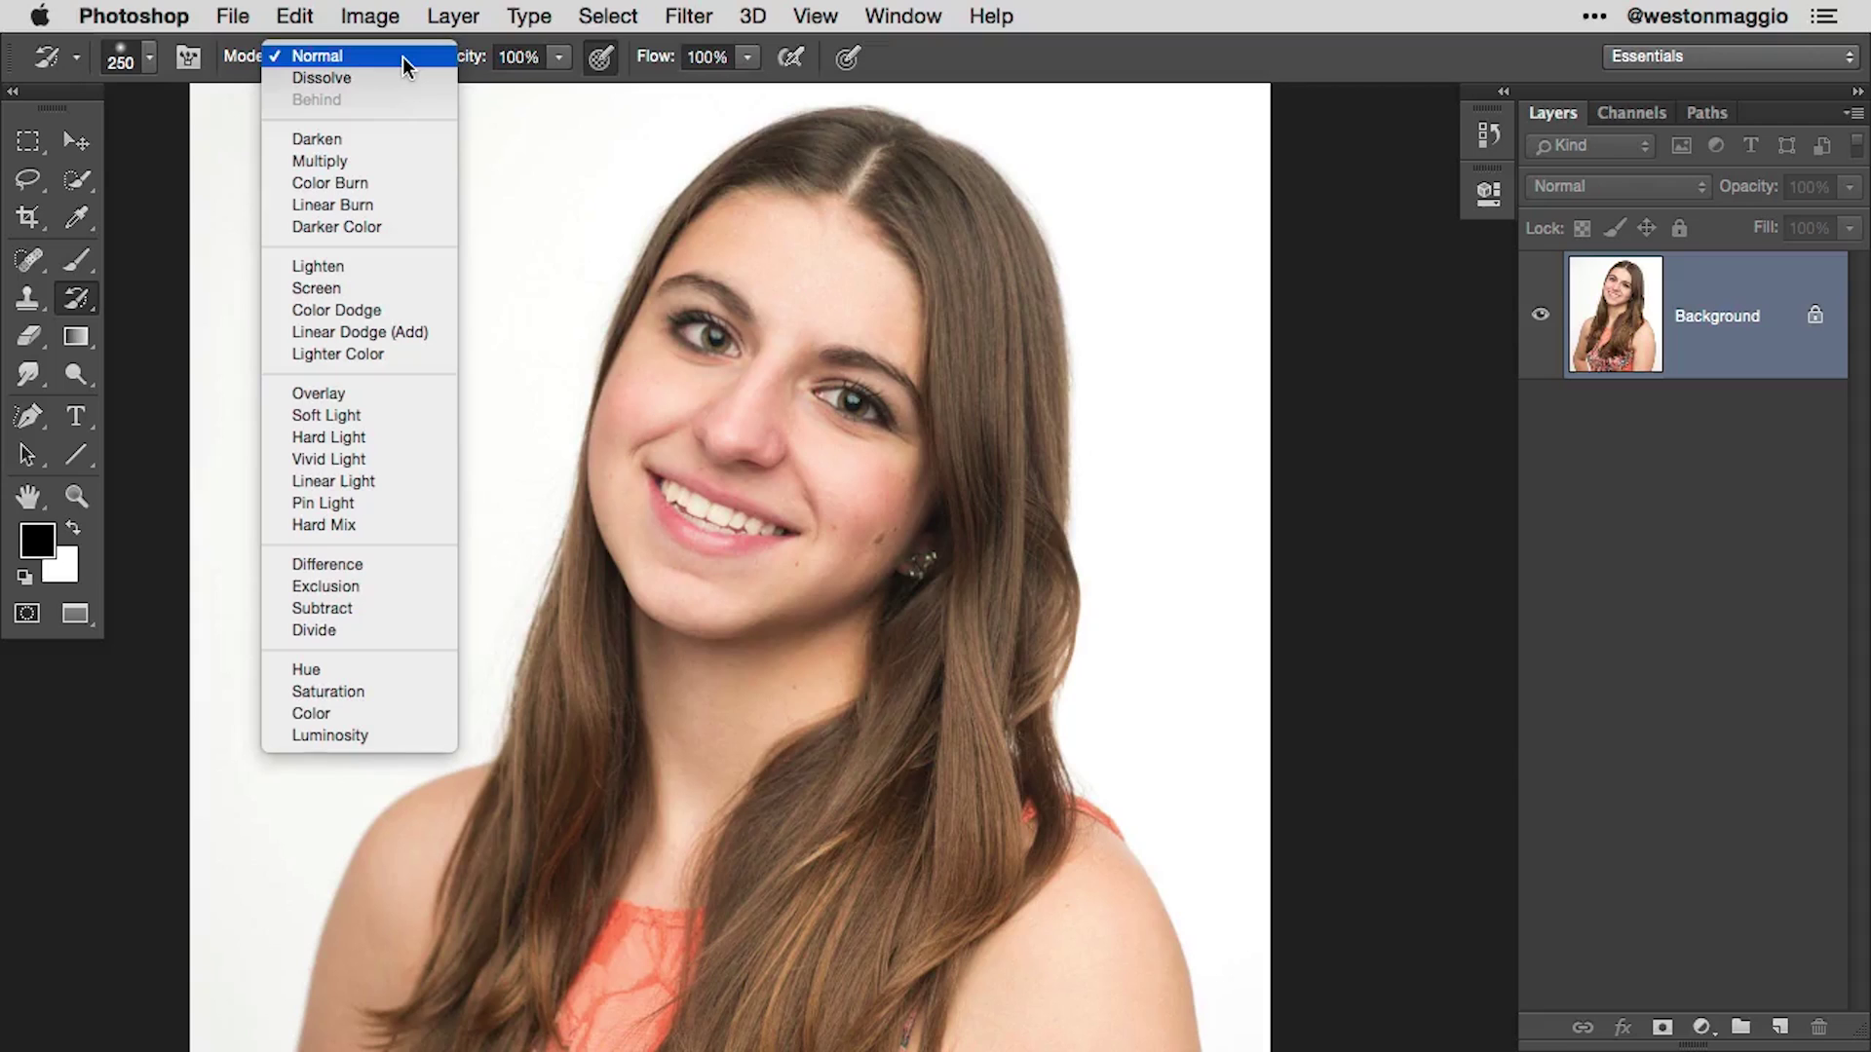
pyautogui.click(408, 287)
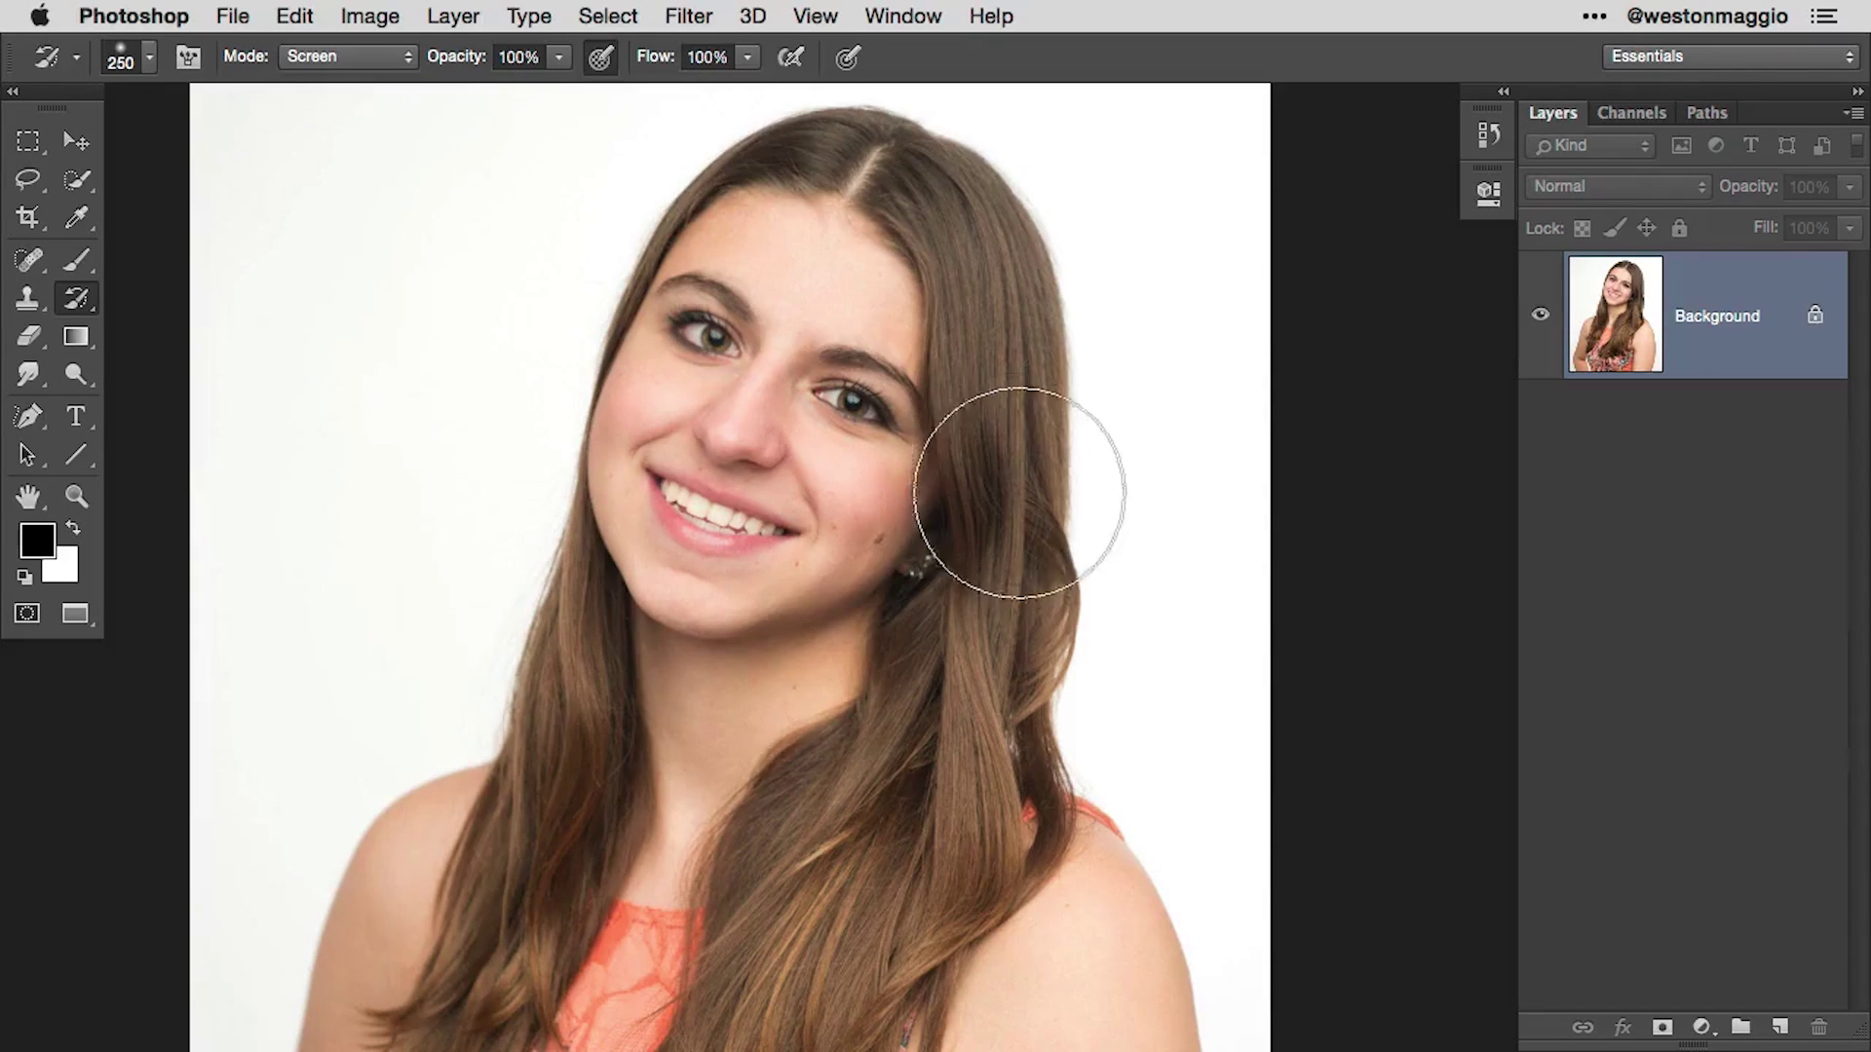
pyautogui.press('[')
pyautogui.press('[')
pyautogui.press('[')
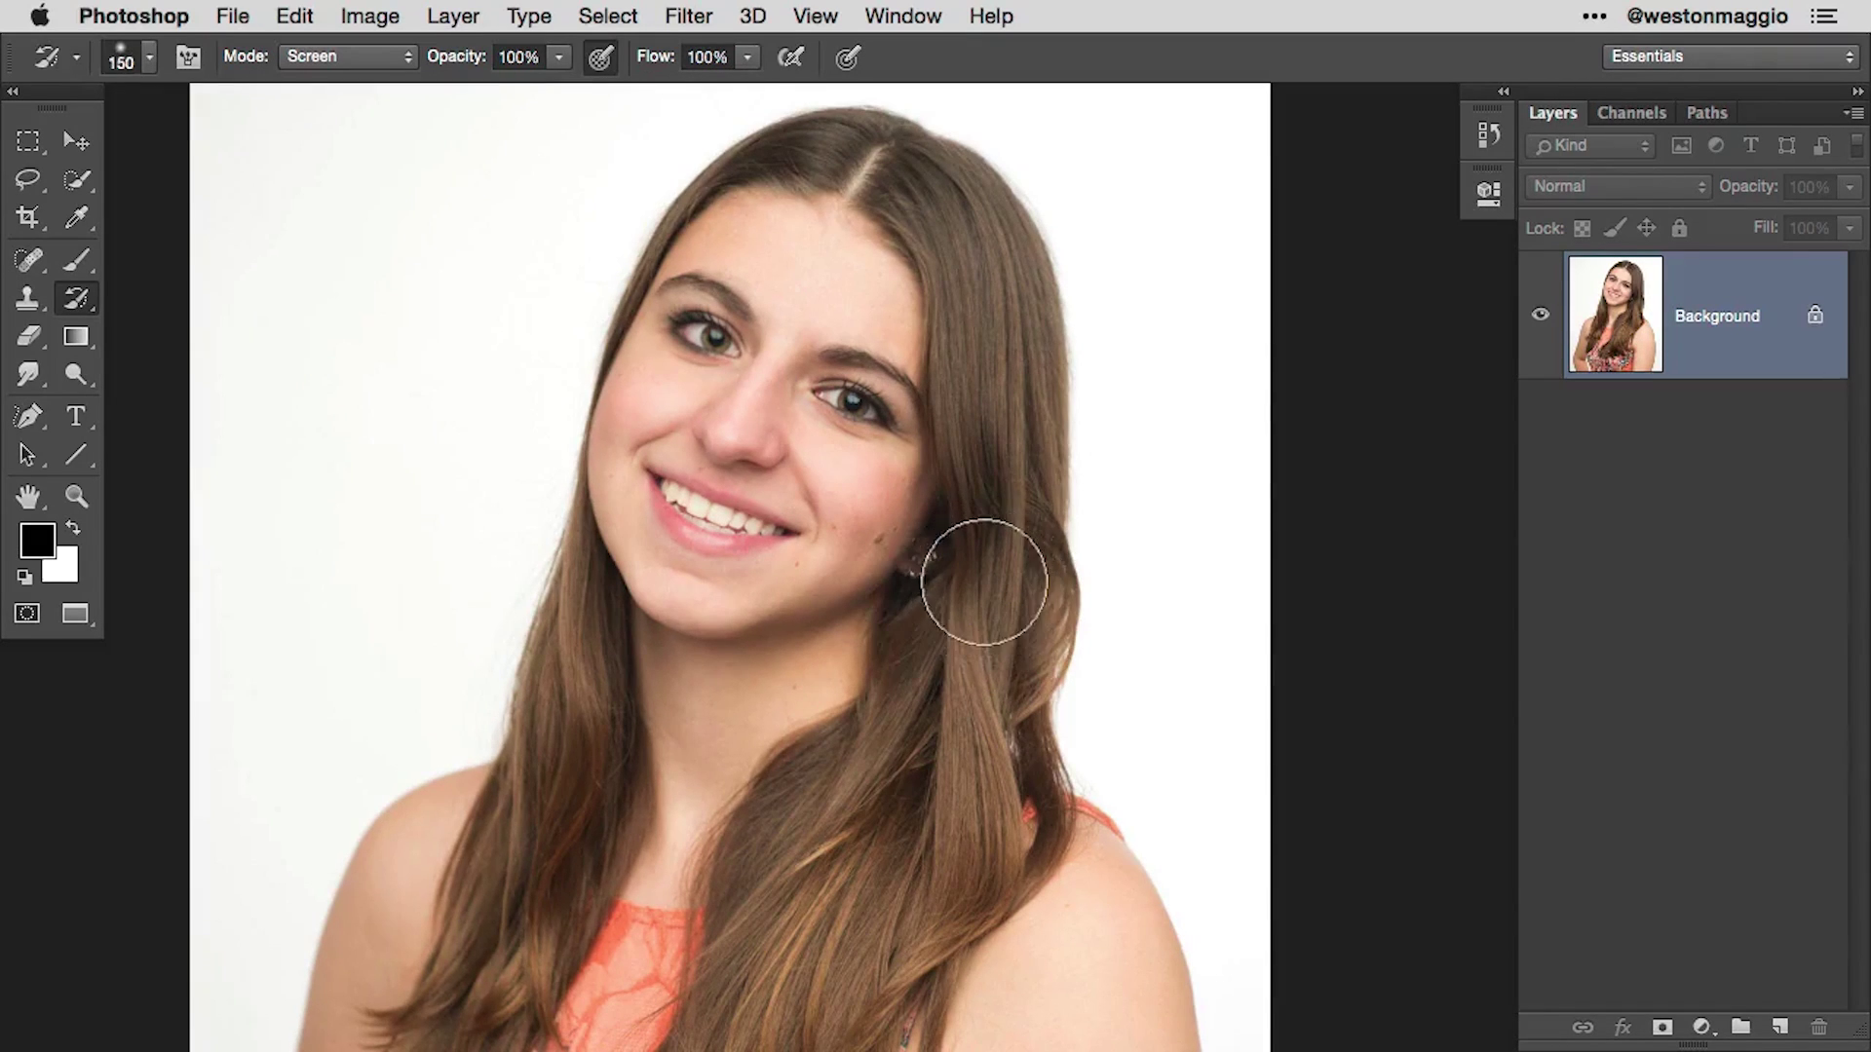
pyautogui.press('[')
pyautogui.press('[')
pyautogui.press('[')
pyautogui.press('[')
pyautogui.press(']')
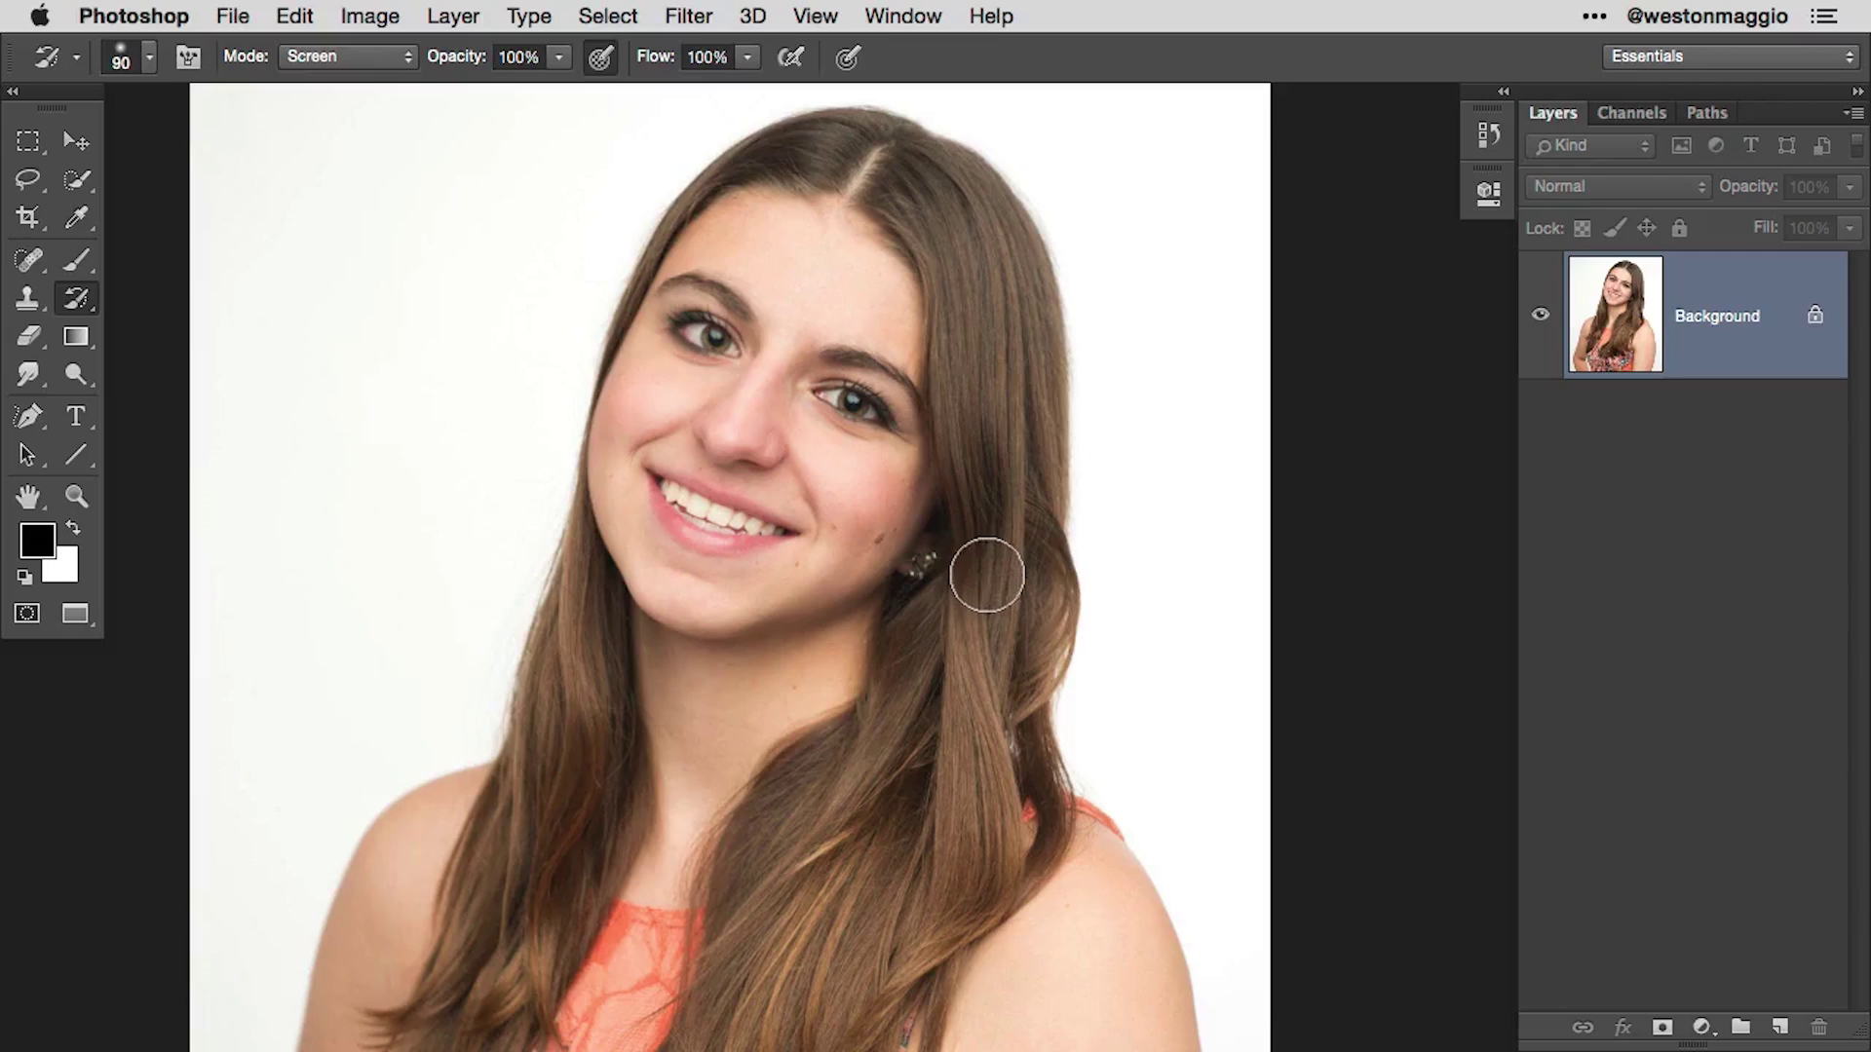
pyautogui.moveTo(974, 209)
pyautogui.mouseDown()
pyautogui.moveTo(920, 376)
pyautogui.moveTo(1014, 261)
pyautogui.moveTo(932, 388)
pyautogui.moveTo(1041, 449)
pyautogui.moveTo(990, 522)
pyautogui.moveTo(1055, 472)
pyautogui.moveTo(965, 658)
pyautogui.moveTo(964, 587)
pyautogui.moveTo(961, 742)
pyautogui.mouseUp()
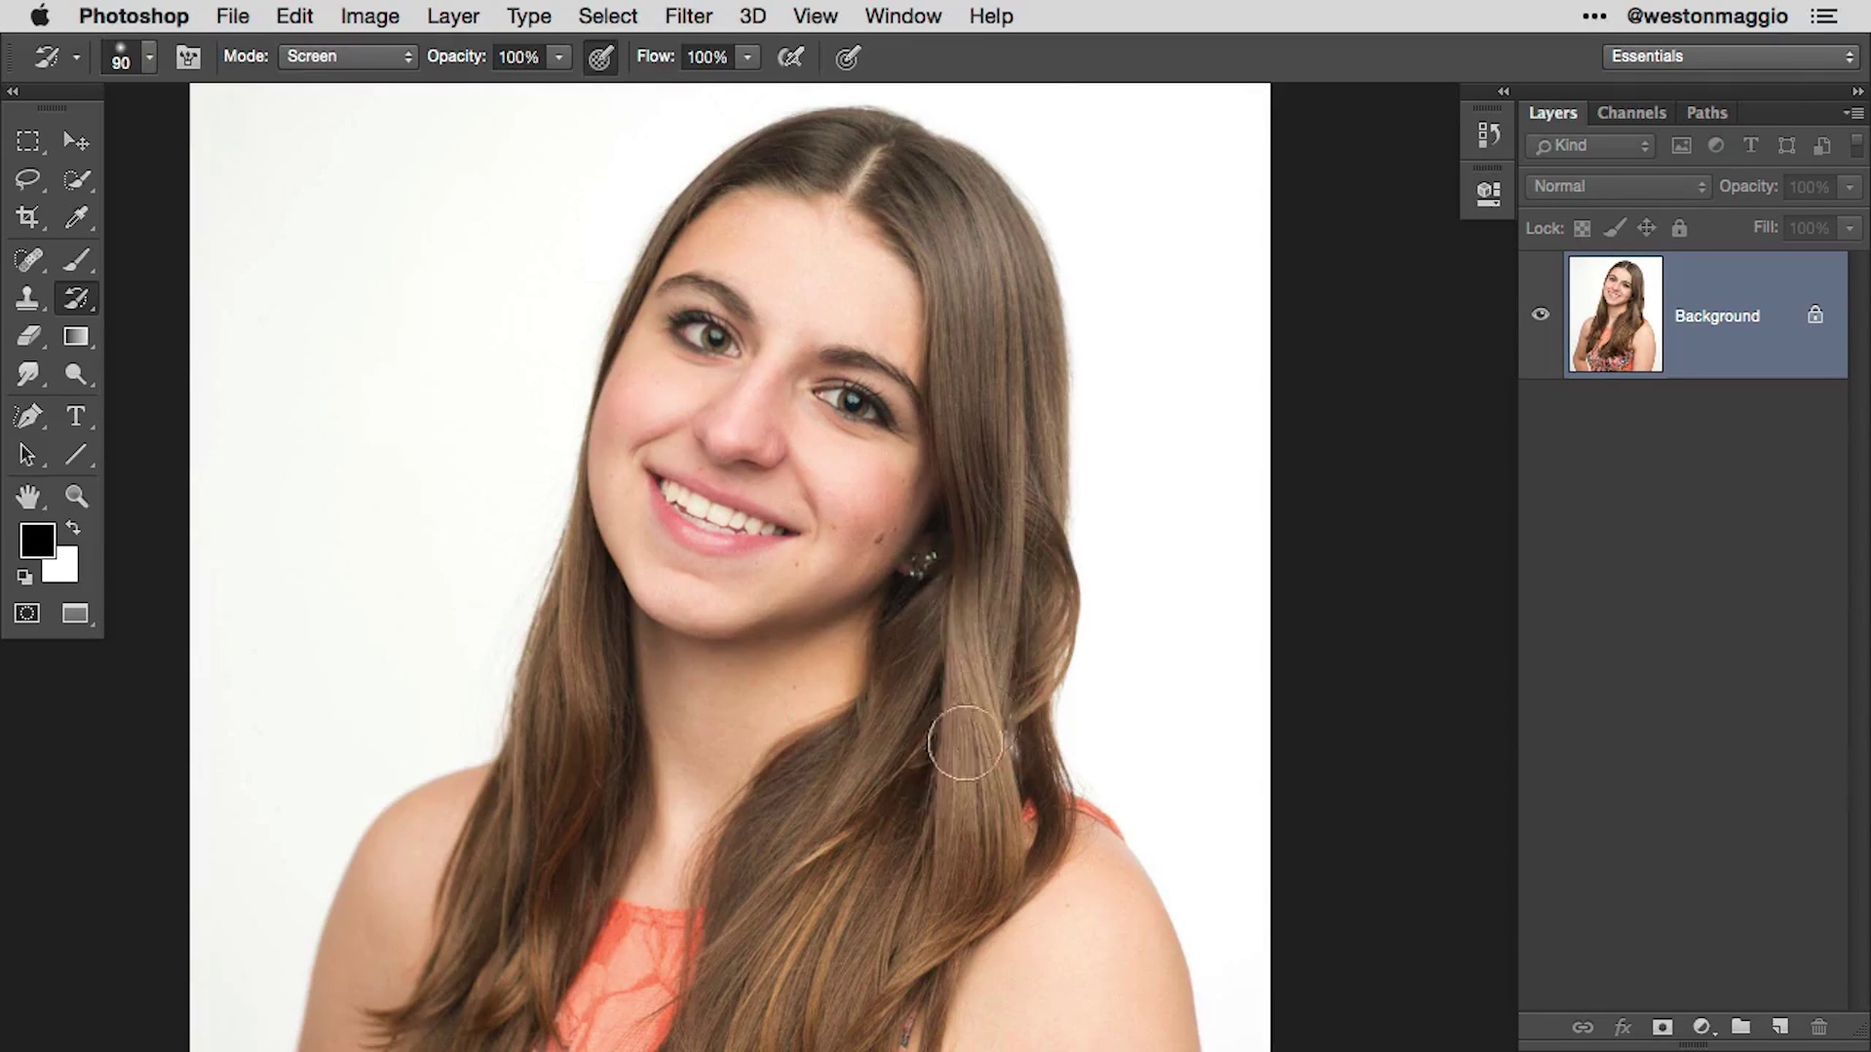
# Step: Brighten the highlights in the lower hair strands on both sides of the neck with the Screen-mode History Brush at size 60
pyautogui.press('[')
pyautogui.press('[')
pyautogui.press('[')
pyautogui.moveTo(963, 752); pyautogui.dragTo(959, 529)
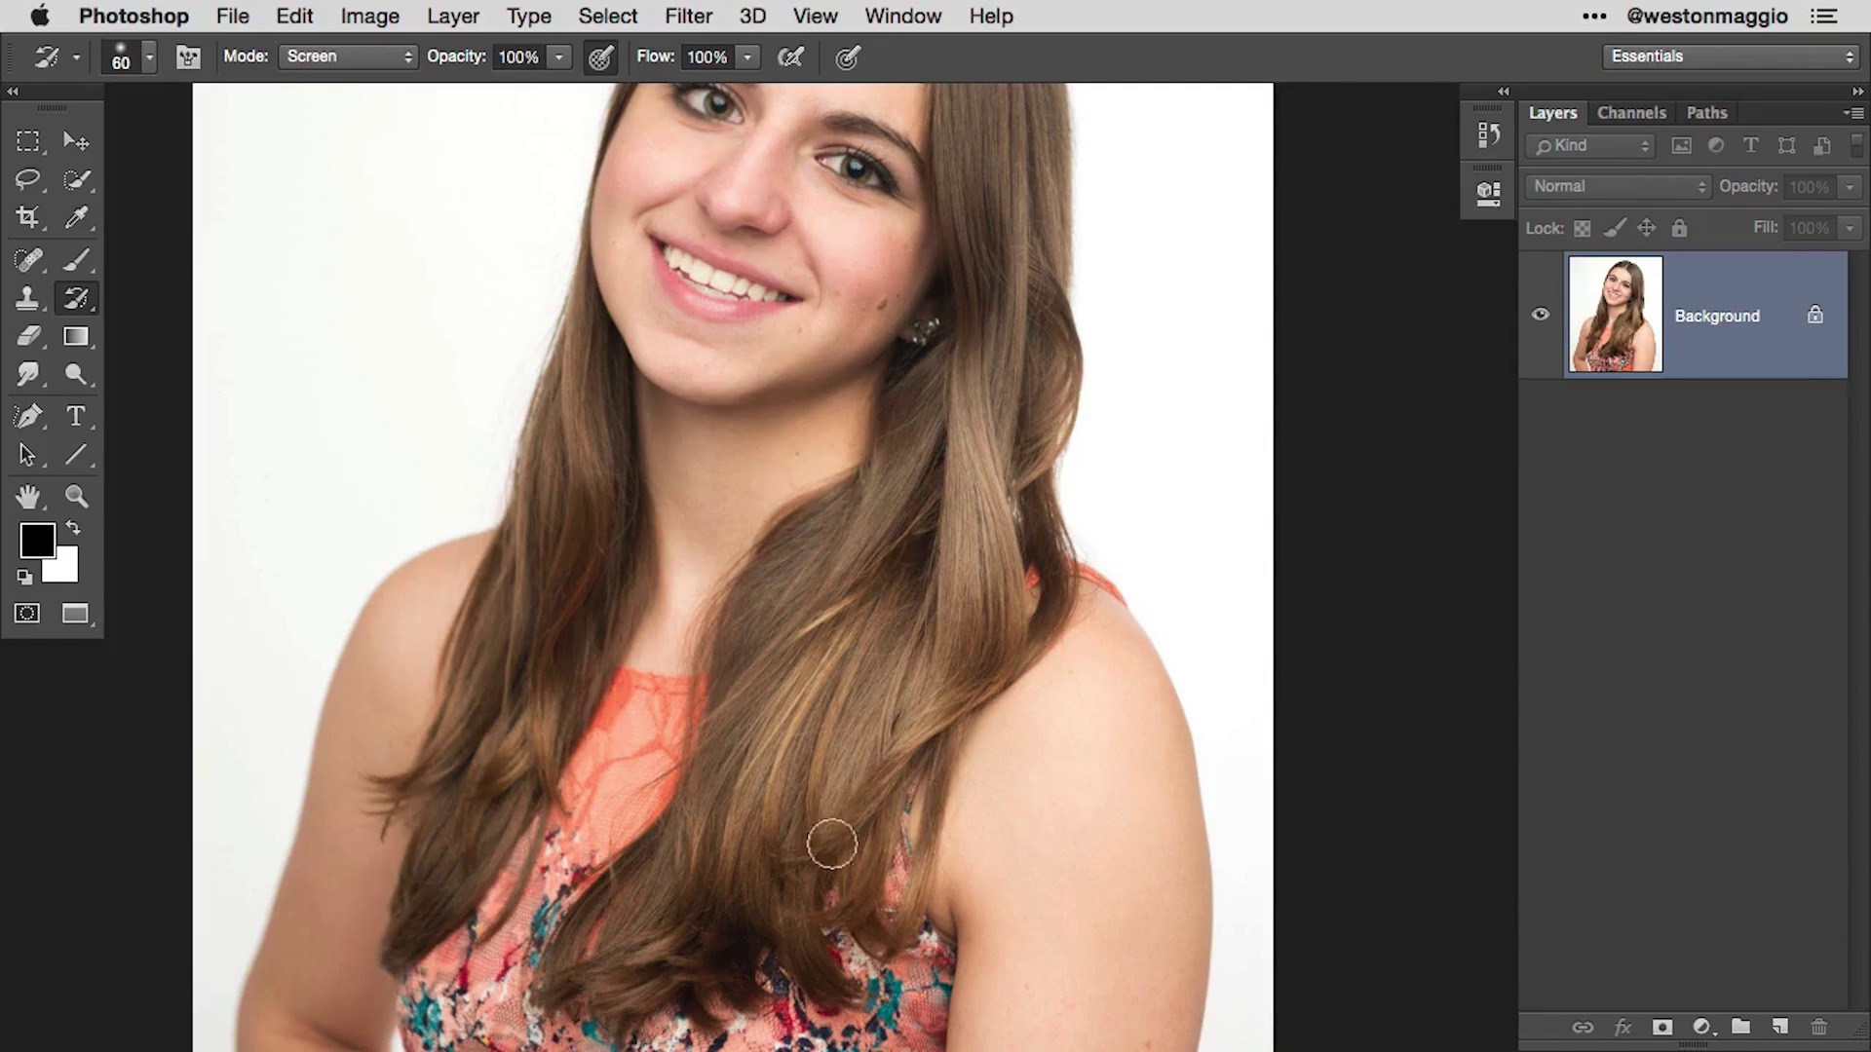
pyautogui.moveTo(838, 776); pyautogui.dragTo(640, 951)
pyautogui.moveTo(921, 529); pyautogui.dragTo(937, 675)
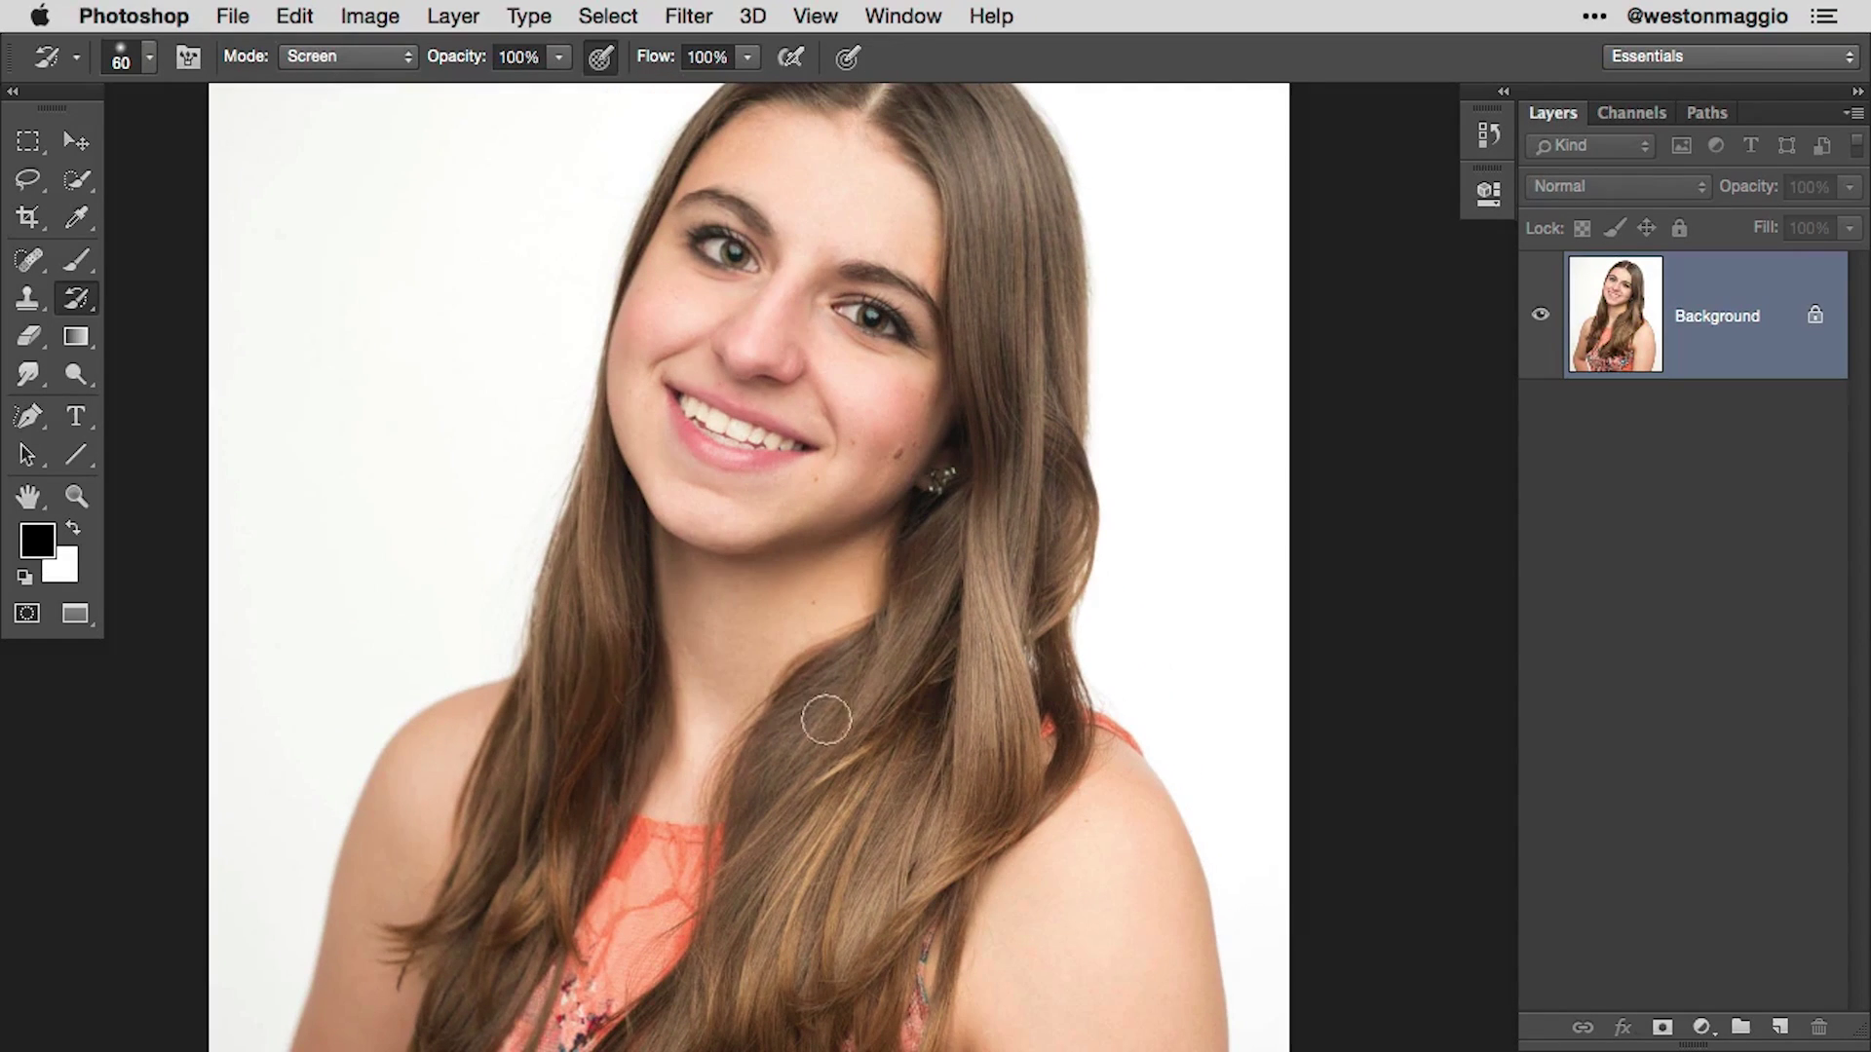
pyautogui.moveTo(524, 760); pyautogui.dragTo(550, 911)
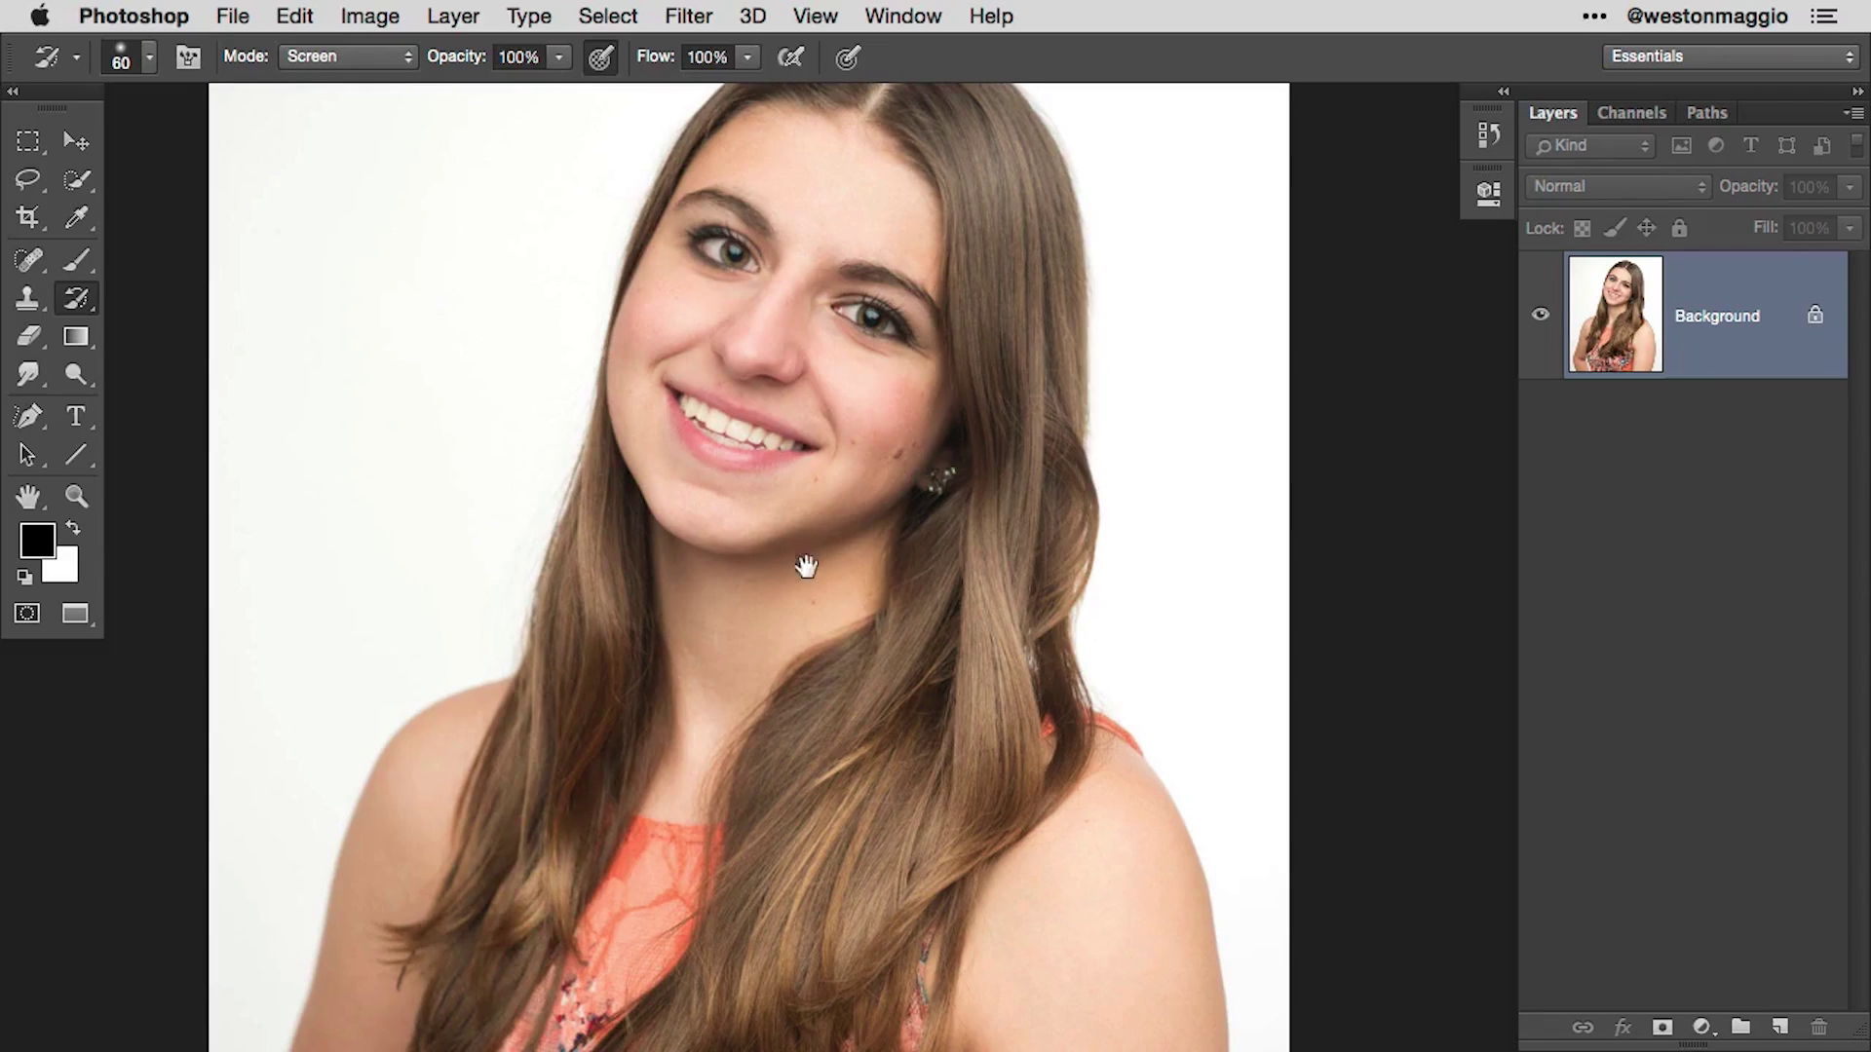
pyautogui.moveTo(806, 565); pyautogui.dragTo(758, 682)
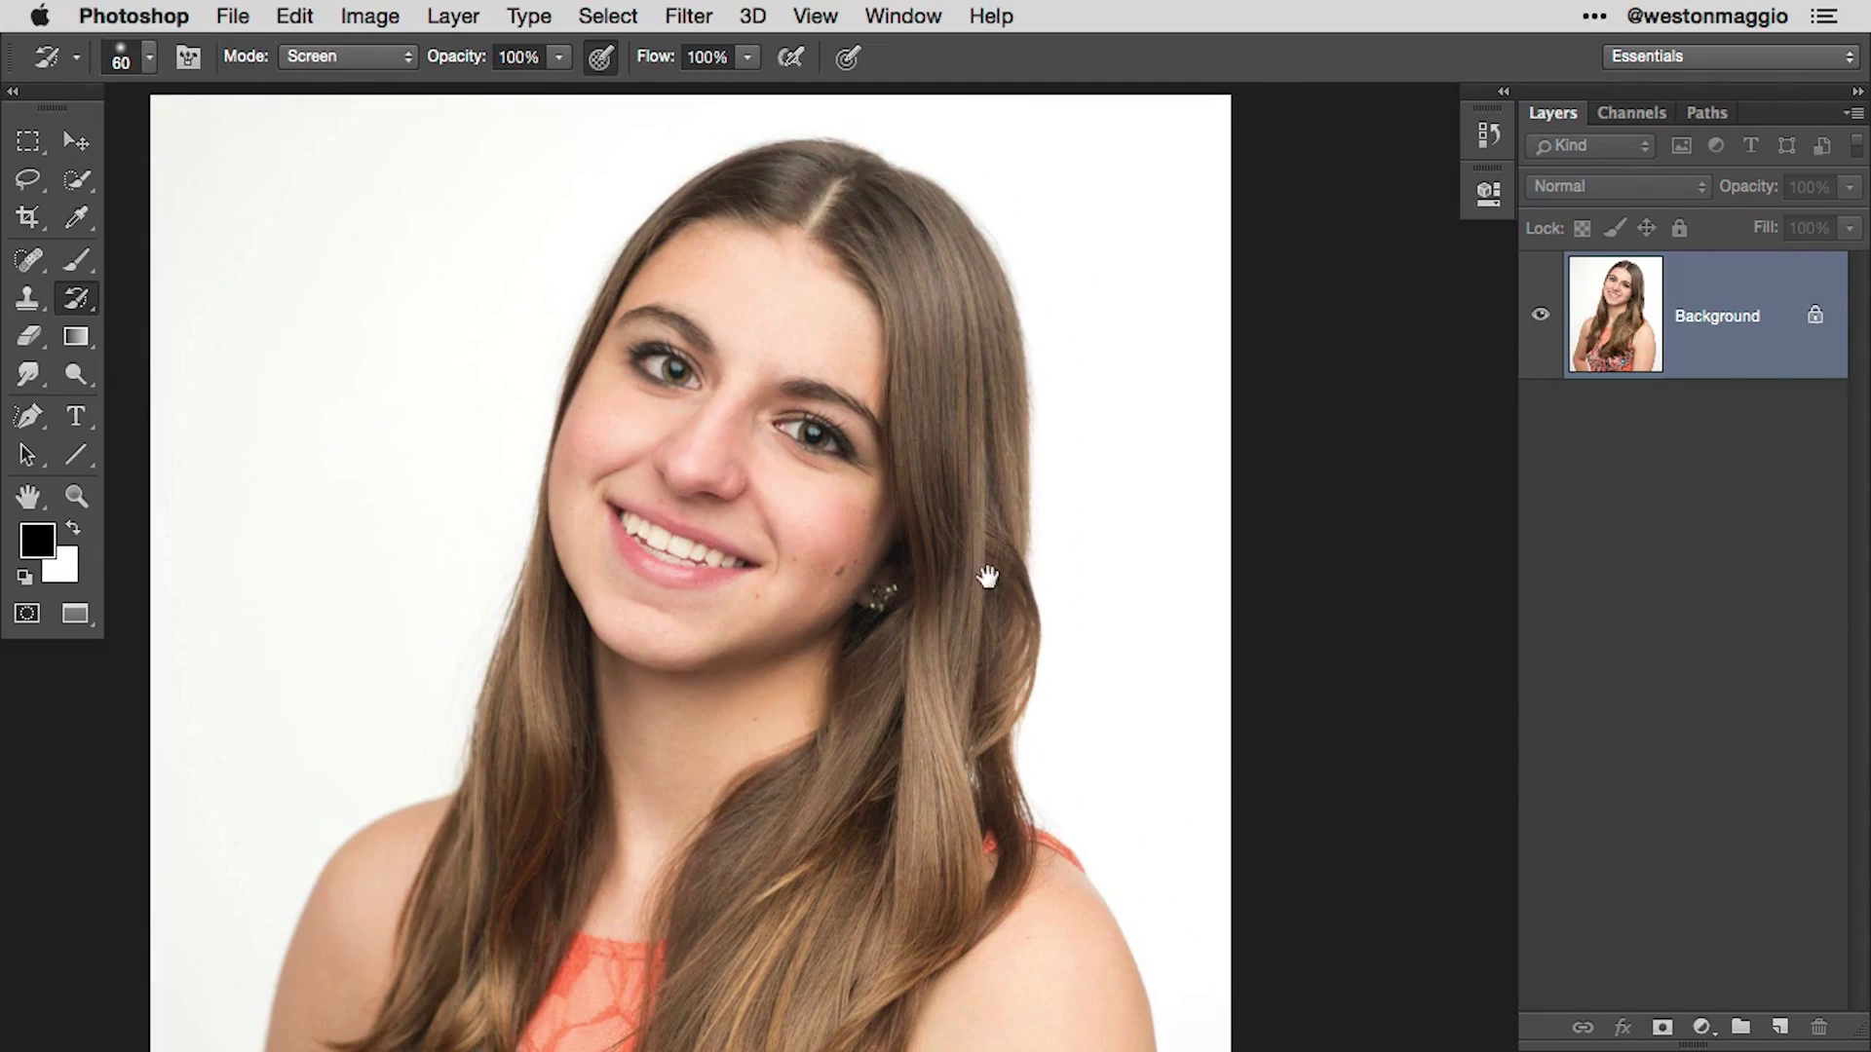
pyautogui.moveTo(990, 572); pyautogui.dragTo(998, 458)
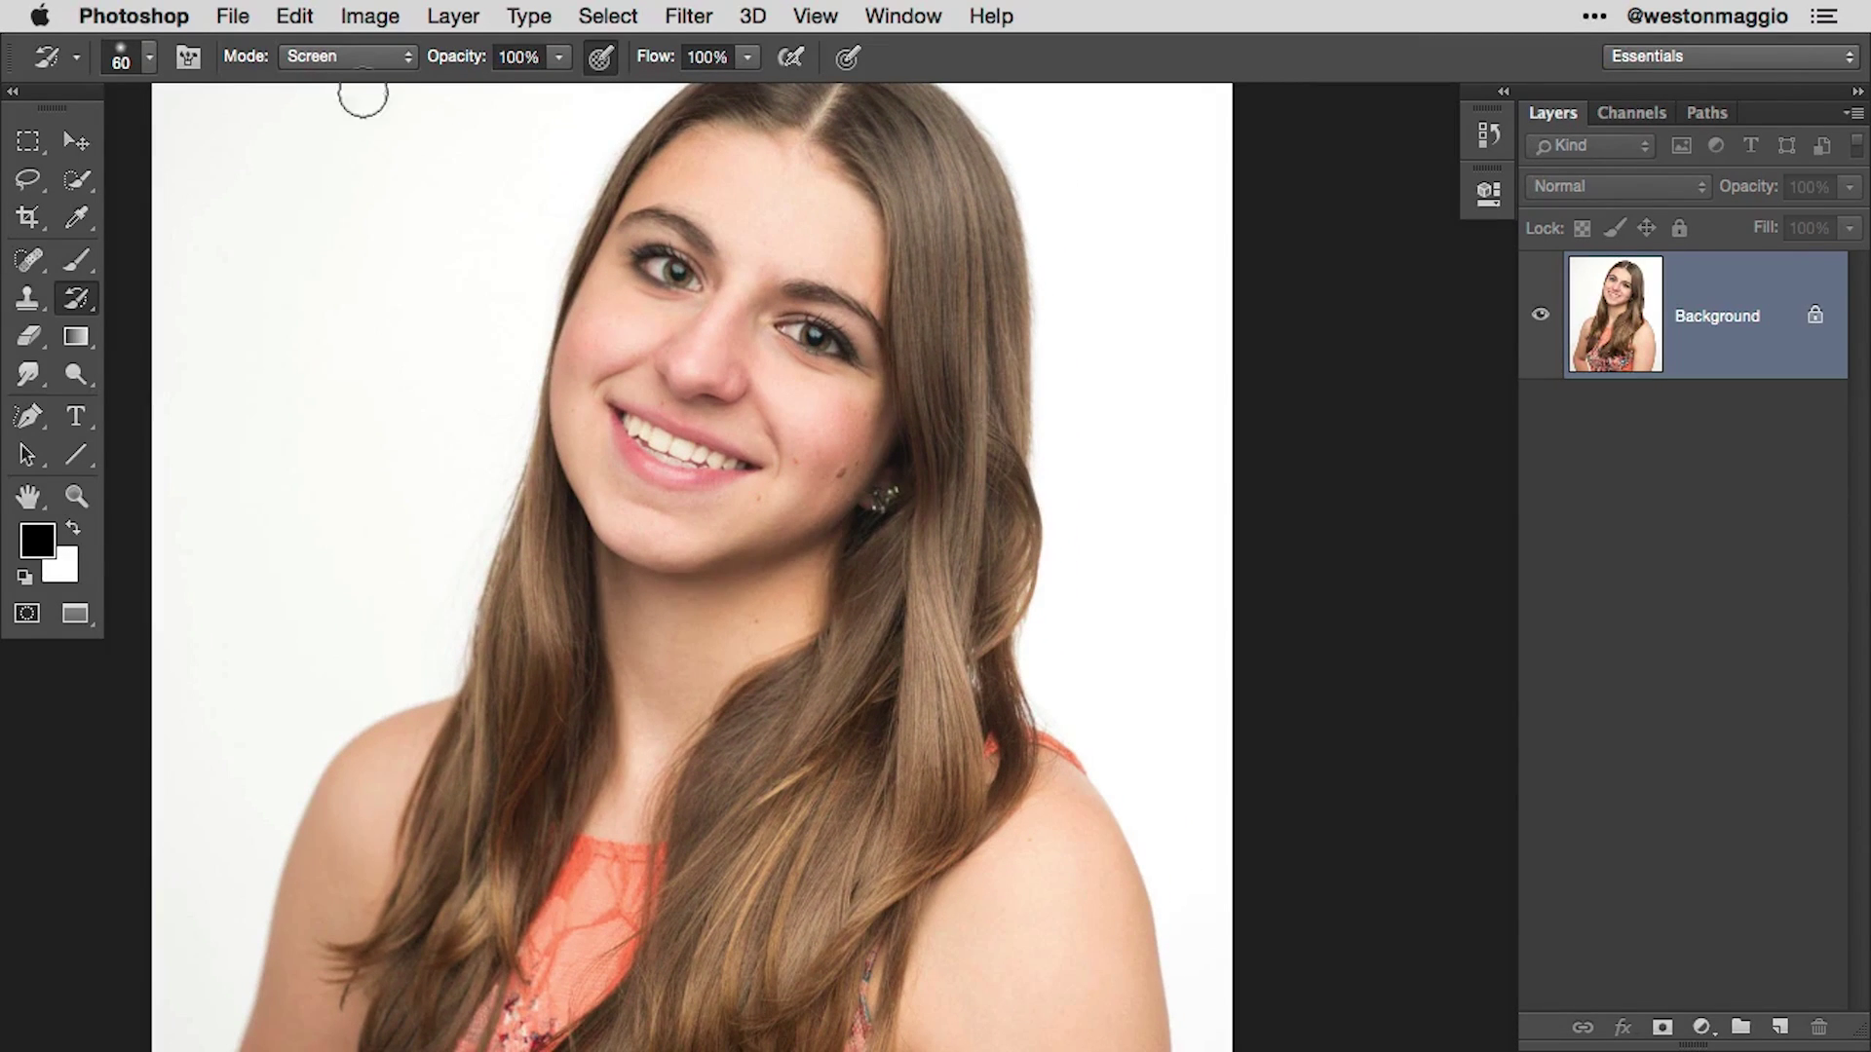
# Step: Set the History Brush to Multiply and darken the shadowed hair strands on both sides of the portrait at size 60
pyautogui.click(384, 57)
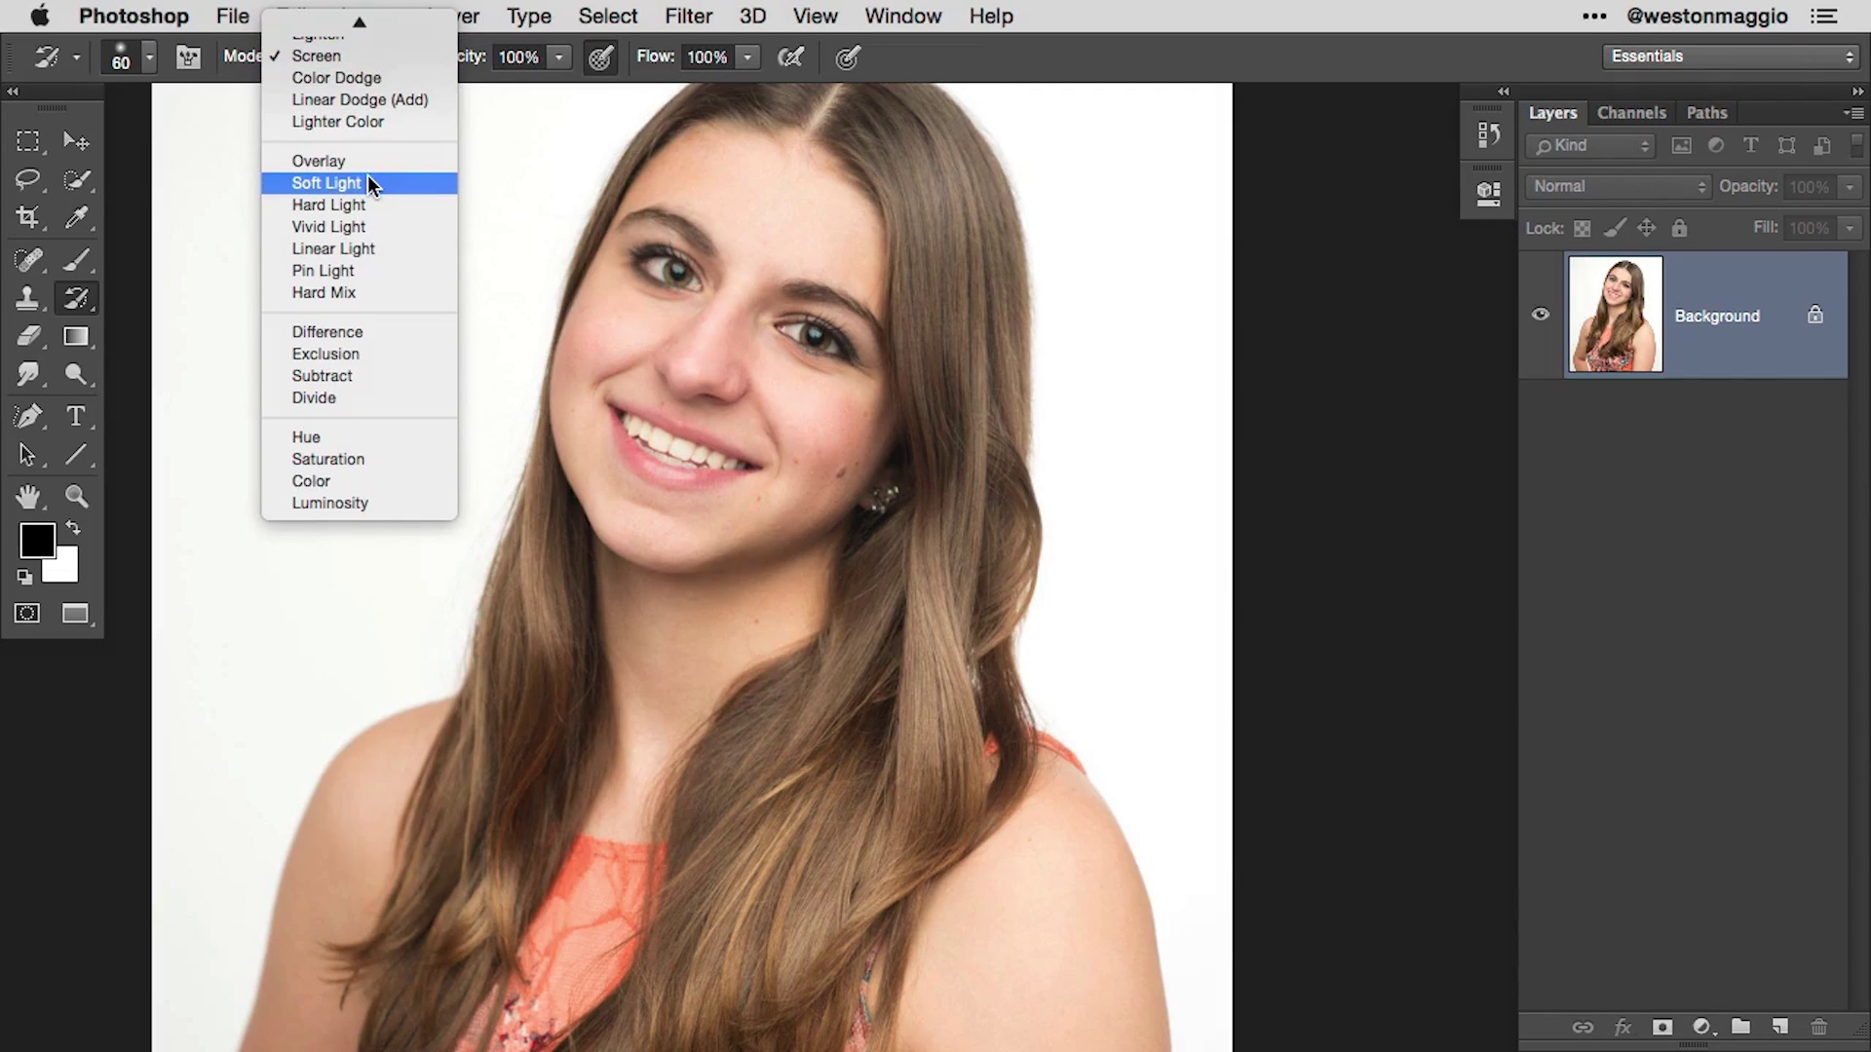
pyautogui.moveTo(361, 22)
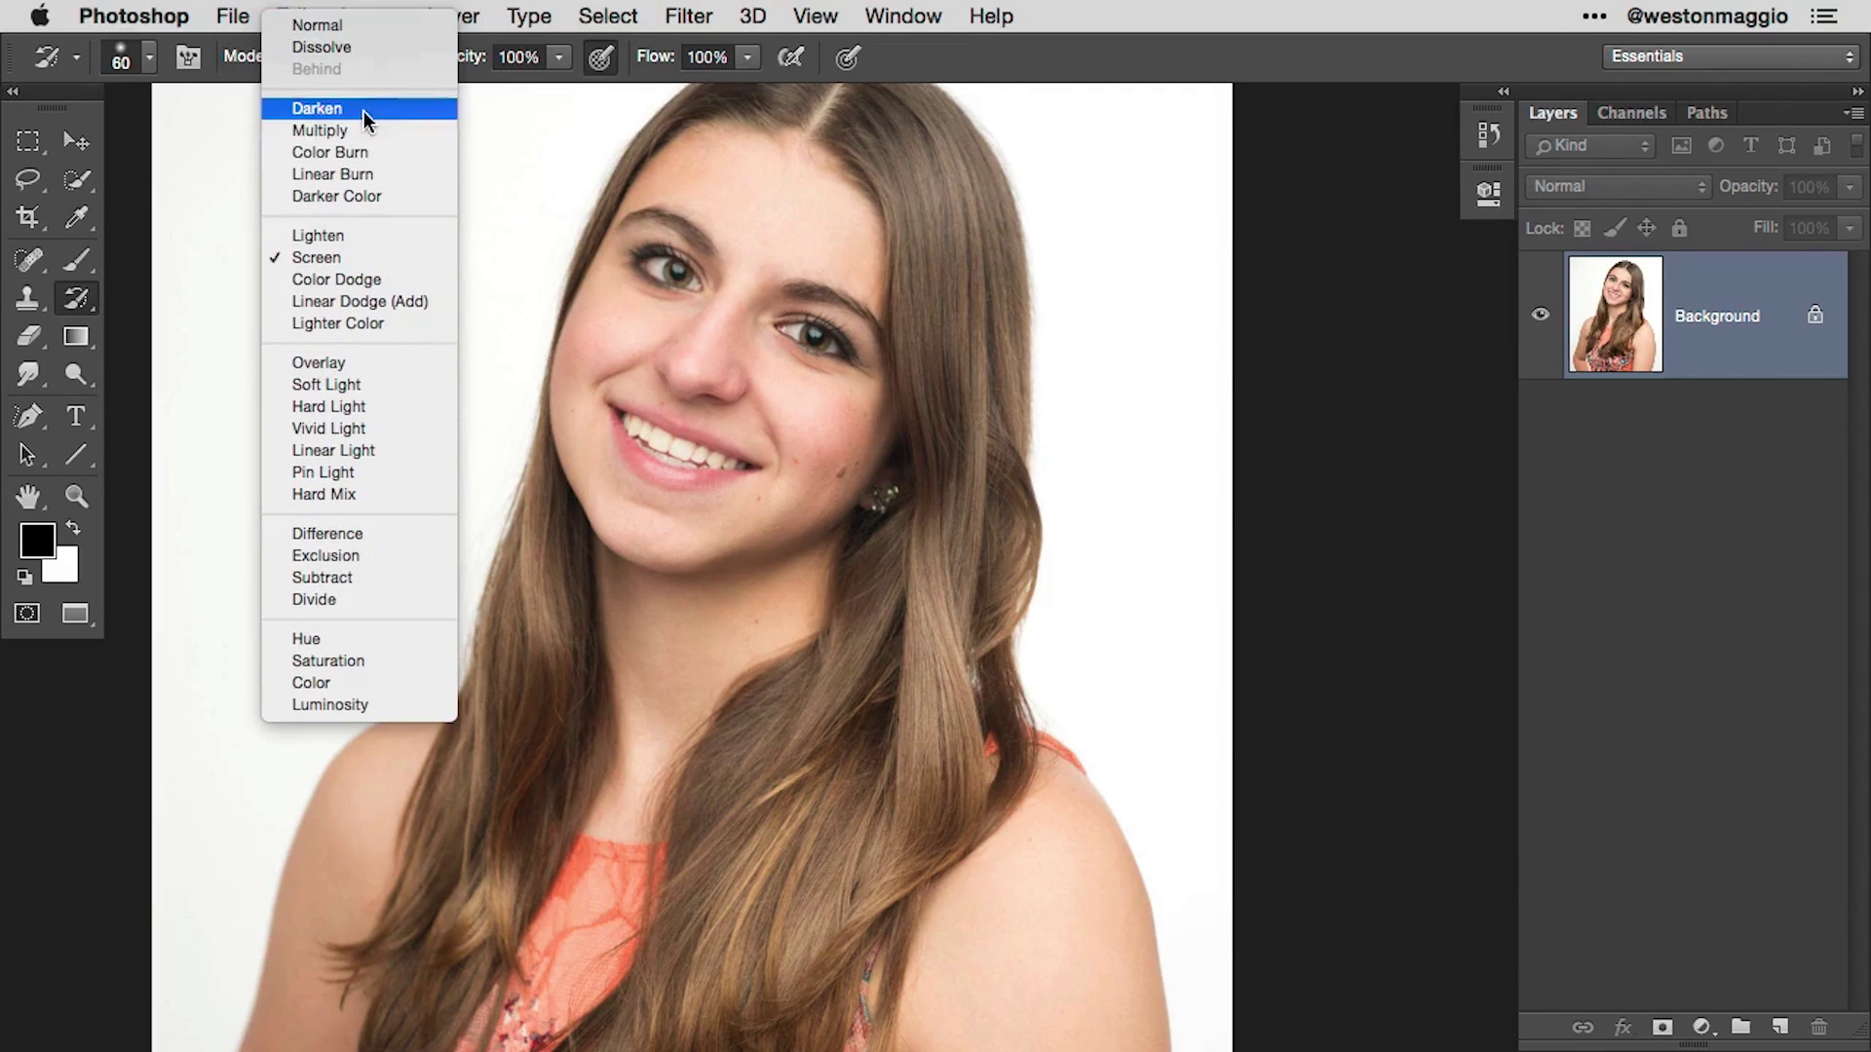
pyautogui.click(357, 131)
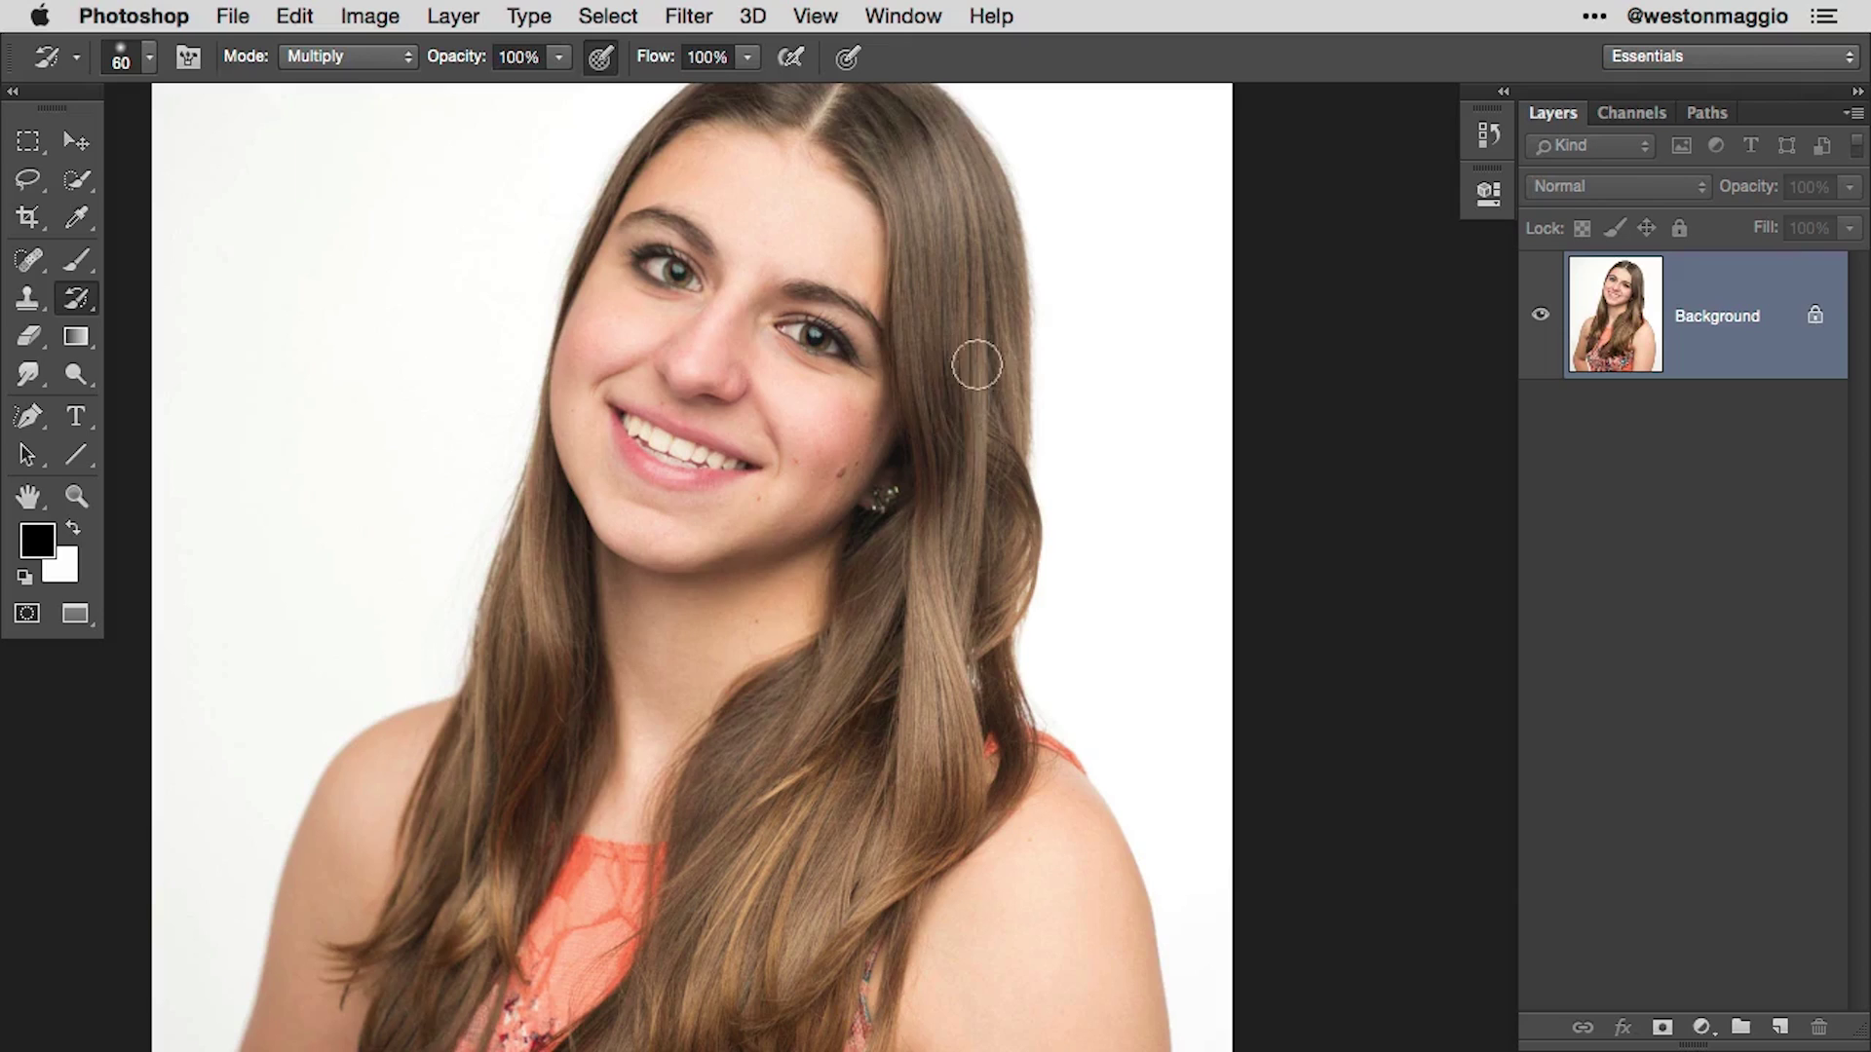
pyautogui.moveTo(929, 453)
pyautogui.mouseDown()
pyautogui.moveTo(986, 418)
pyautogui.moveTo(1006, 576)
pyautogui.moveTo(989, 673)
pyautogui.moveTo(911, 584)
pyautogui.moveTo(894, 802)
pyautogui.moveTo(809, 907)
pyautogui.moveTo(740, 935)
pyautogui.moveTo(844, 727)
pyautogui.moveTo(764, 730)
pyautogui.moveTo(681, 969)
pyautogui.mouseUp()
pyautogui.press('space')
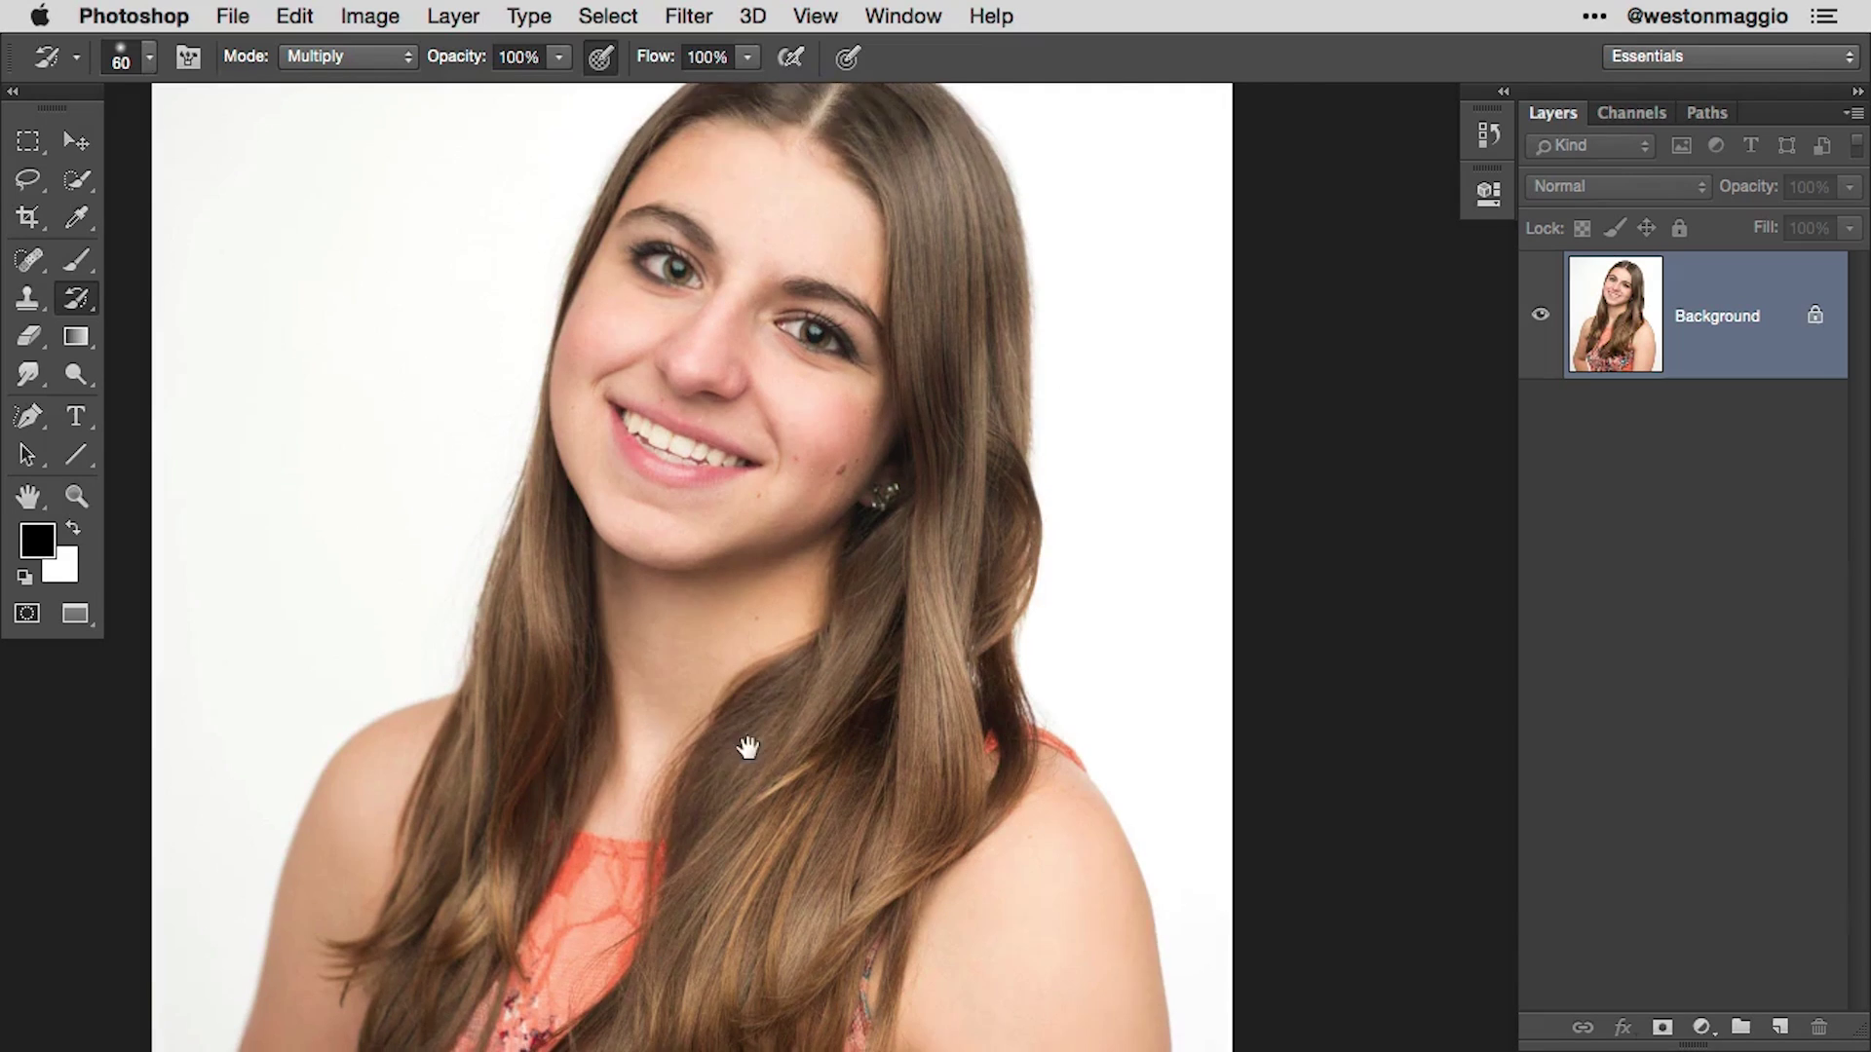
pyautogui.moveTo(744, 744); pyautogui.dragTo(801, 606)
pyautogui.moveTo(641, 341)
pyautogui.mouseDown()
pyautogui.moveTo(585, 572)
pyautogui.moveTo(513, 693)
pyautogui.moveTo(476, 884)
pyautogui.mouseUp()
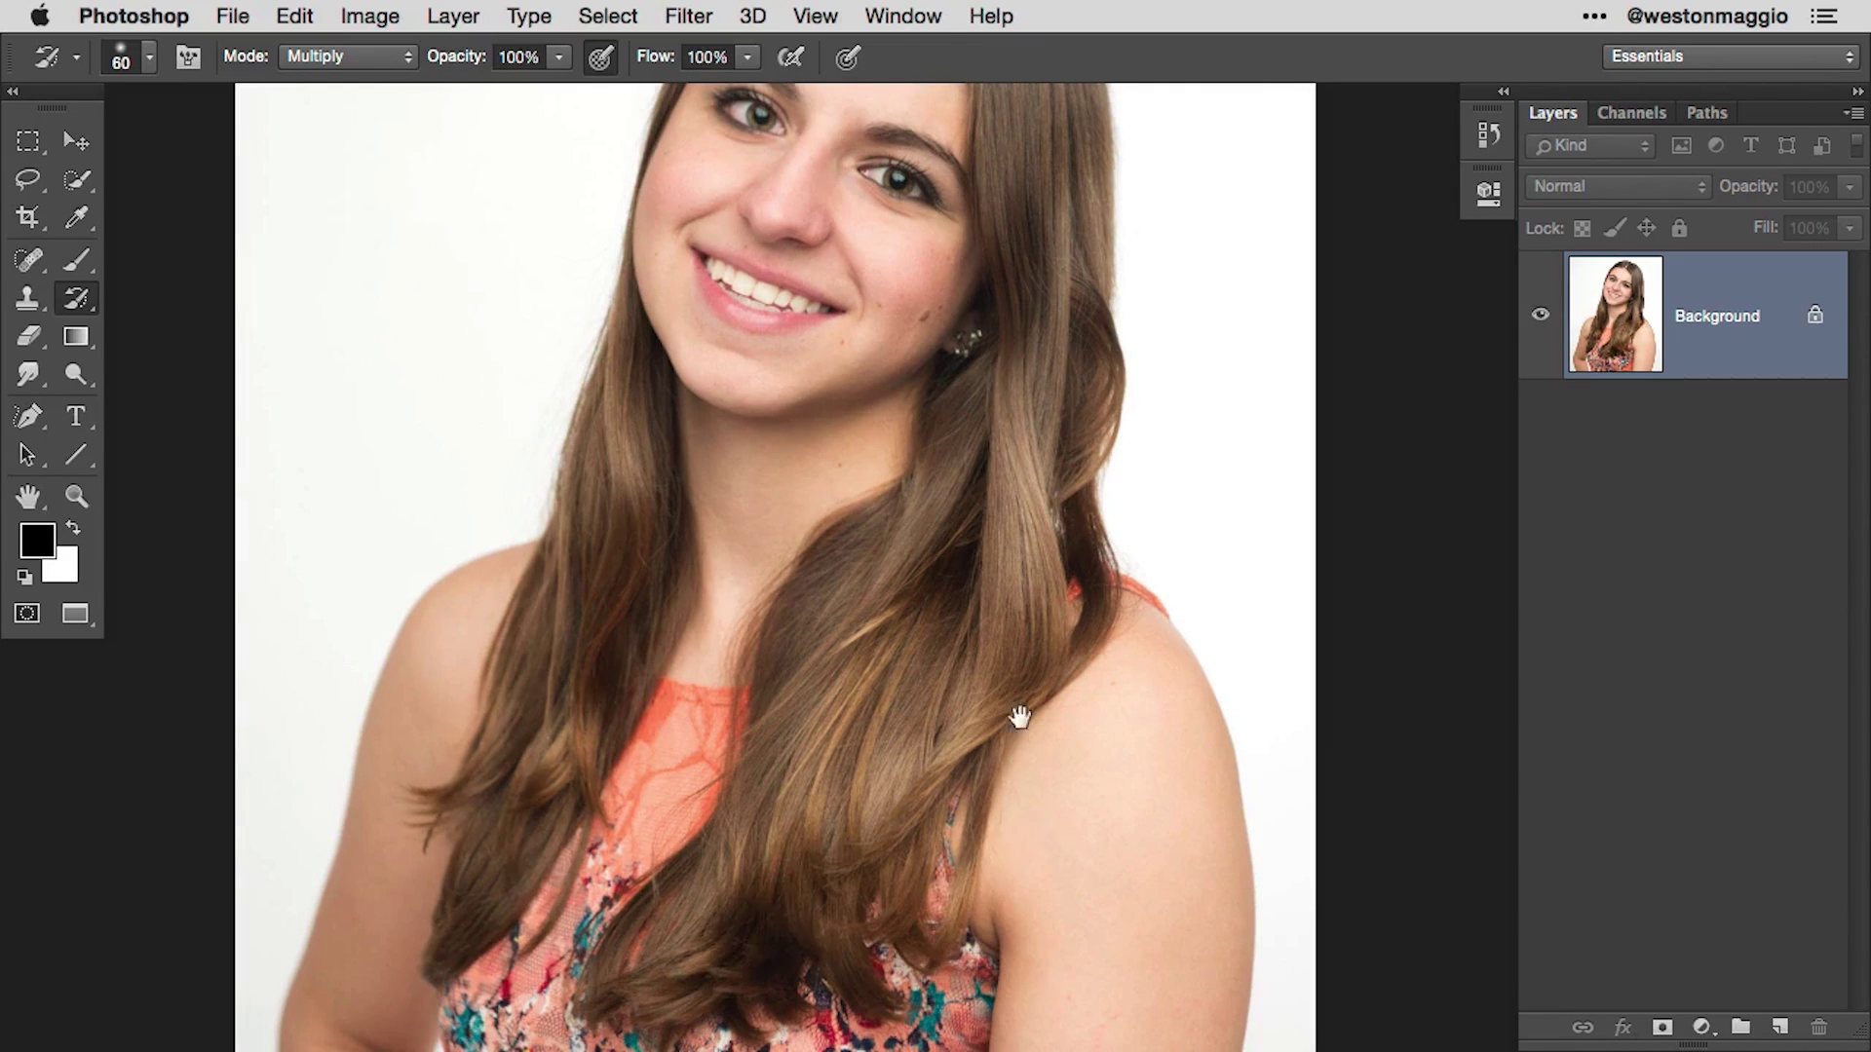
pyautogui.scroll(5, 1014, 718)
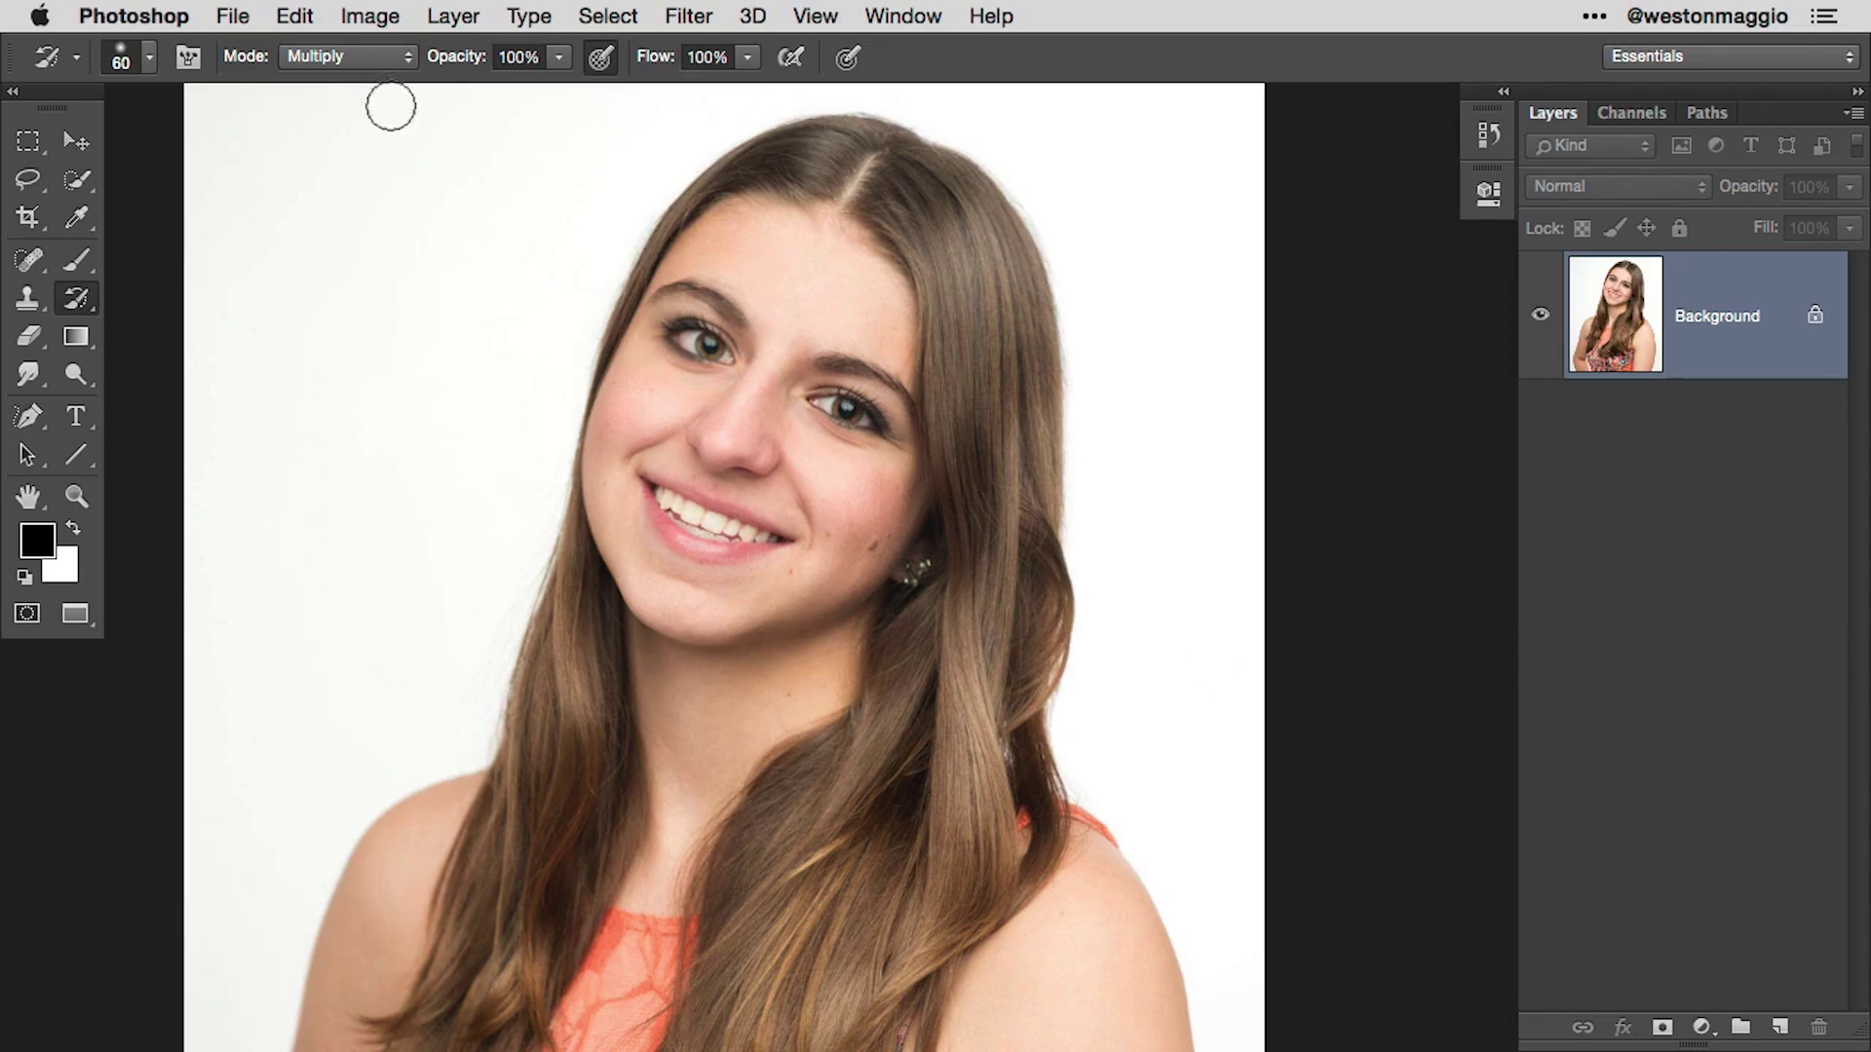
# Step: Set the History Brush to Soft Light at size 30 and add contrast to the teeth and both eyes
pyautogui.click(403, 58)
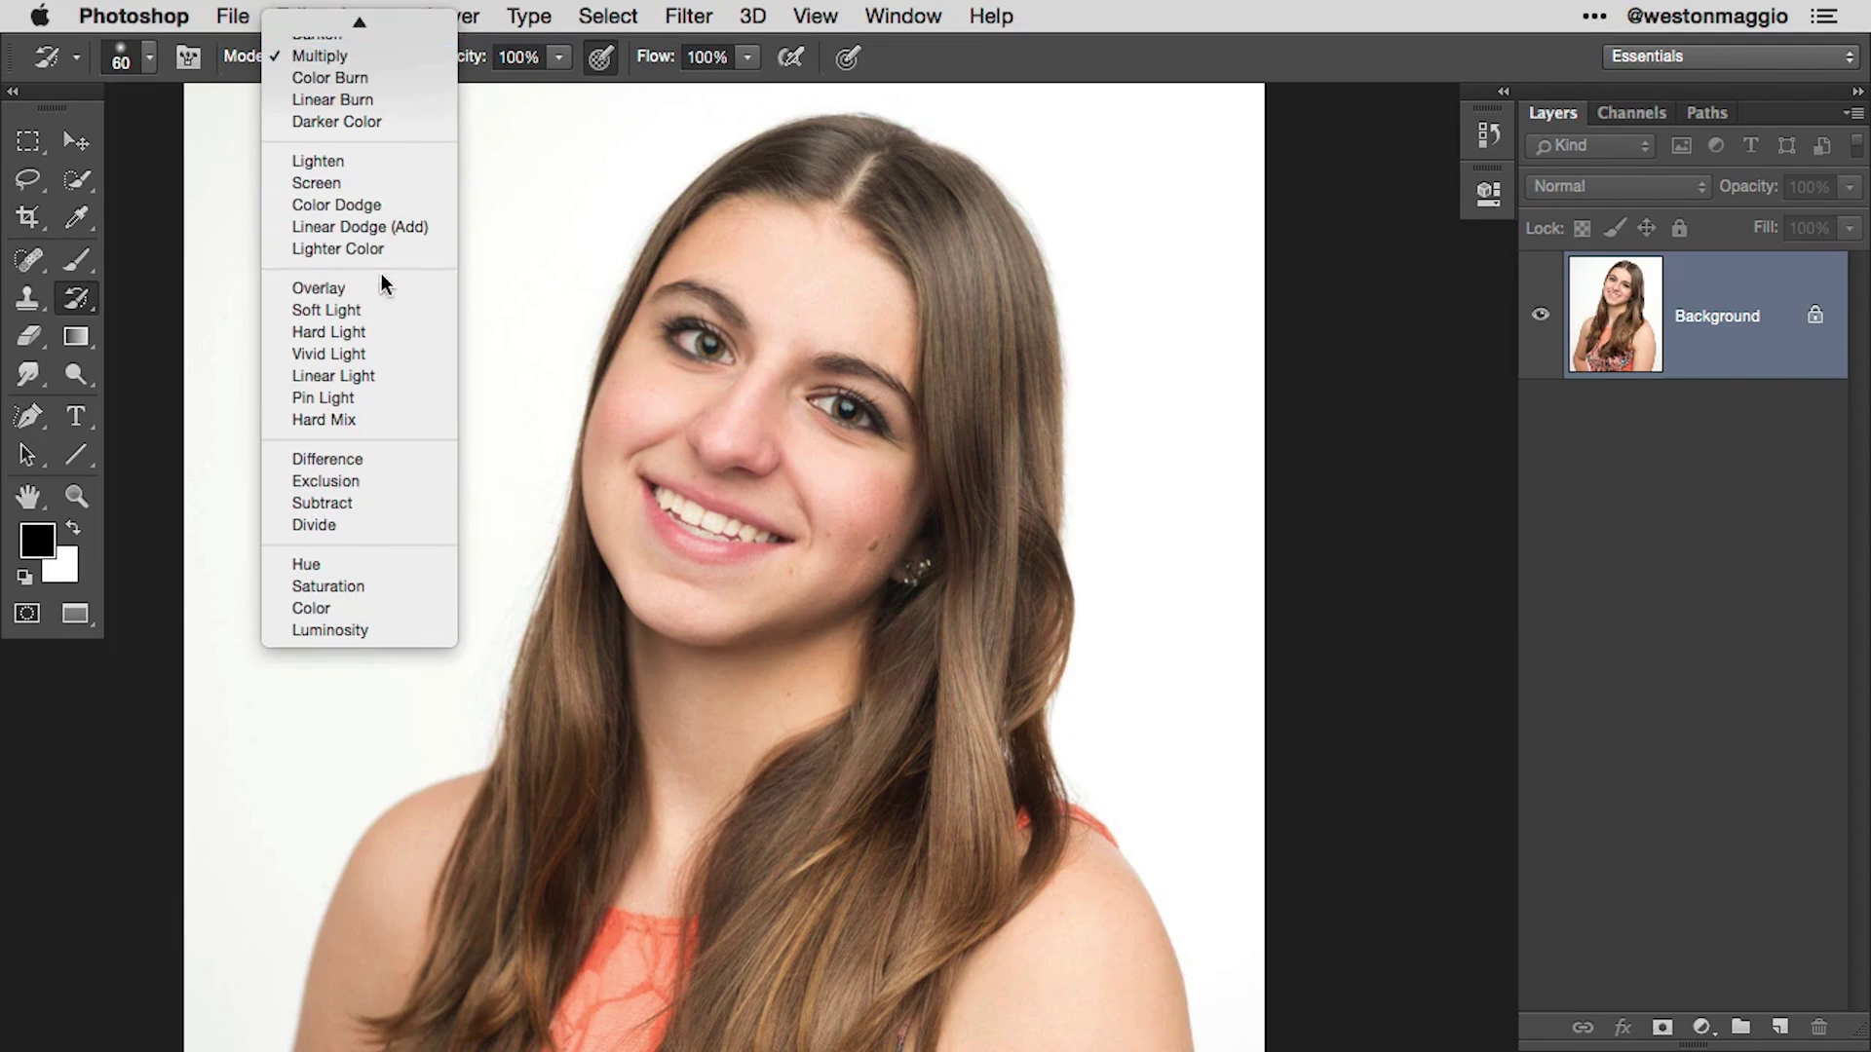
pyautogui.click(376, 308)
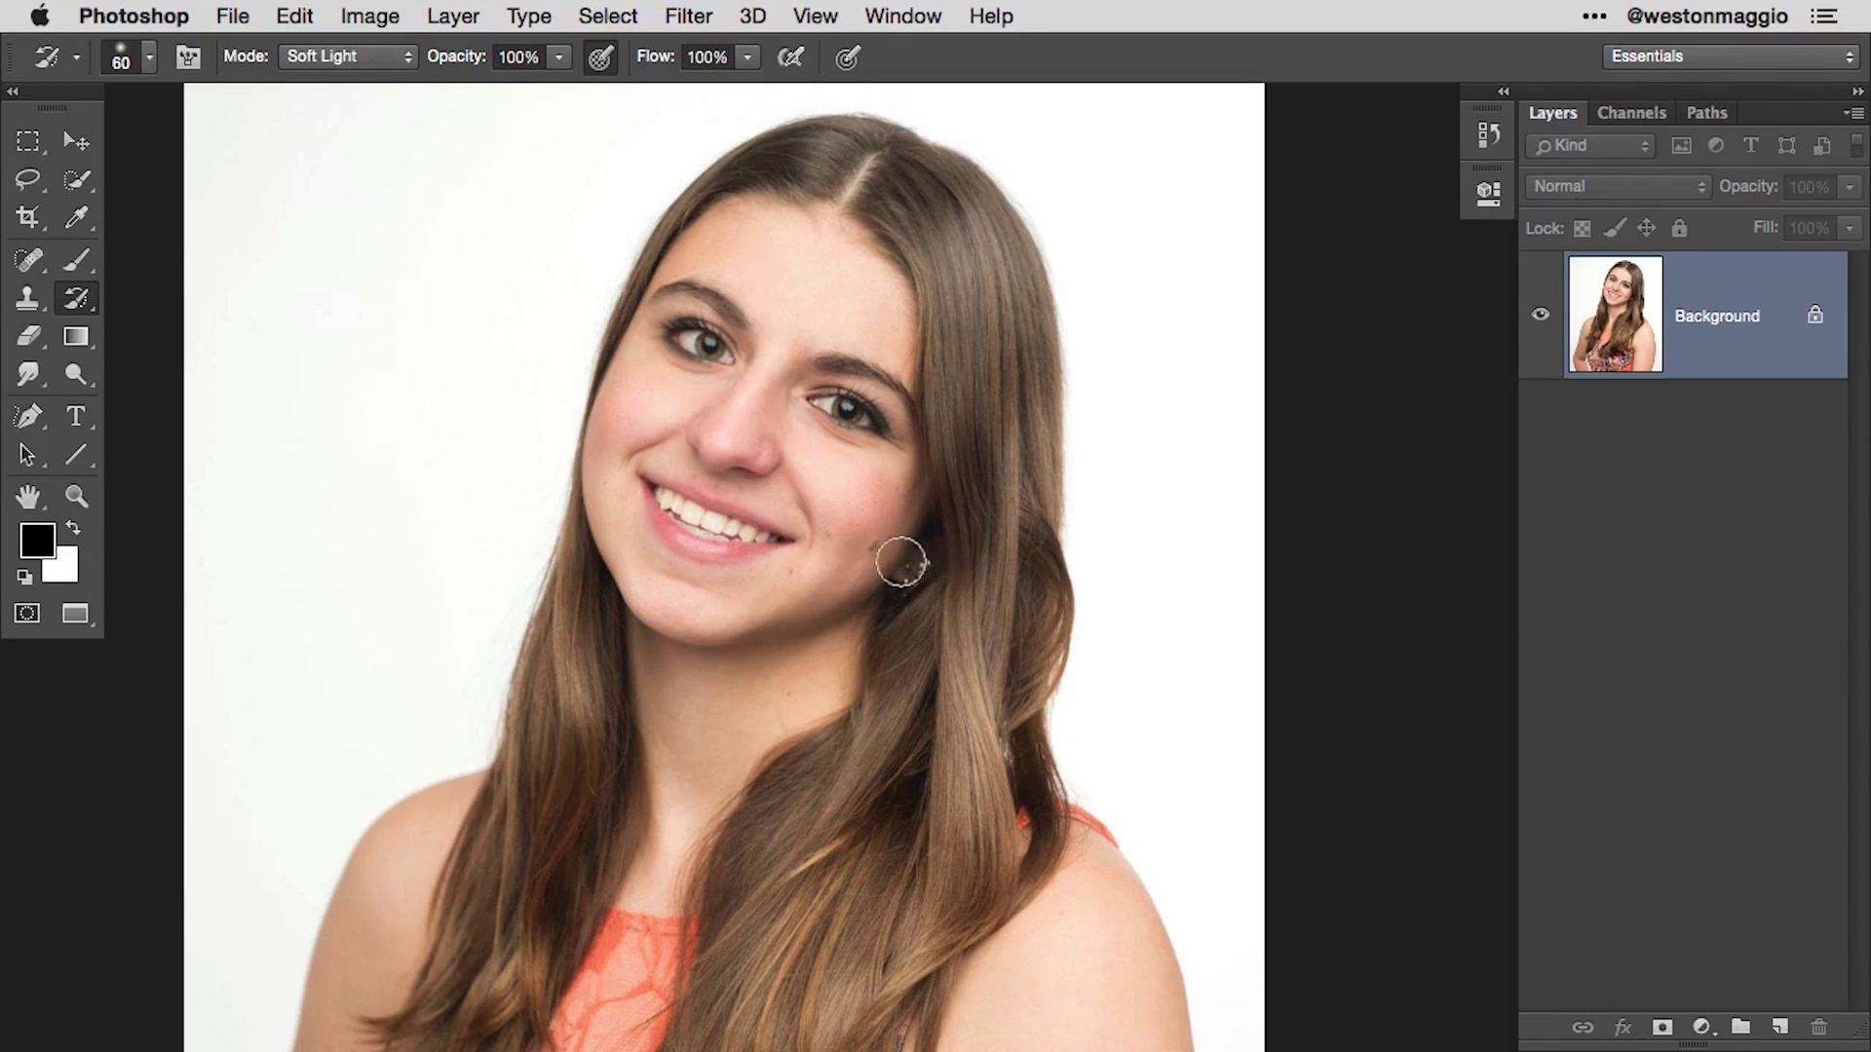
pyautogui.moveTo(718, 521); pyautogui.dragTo(828, 546)
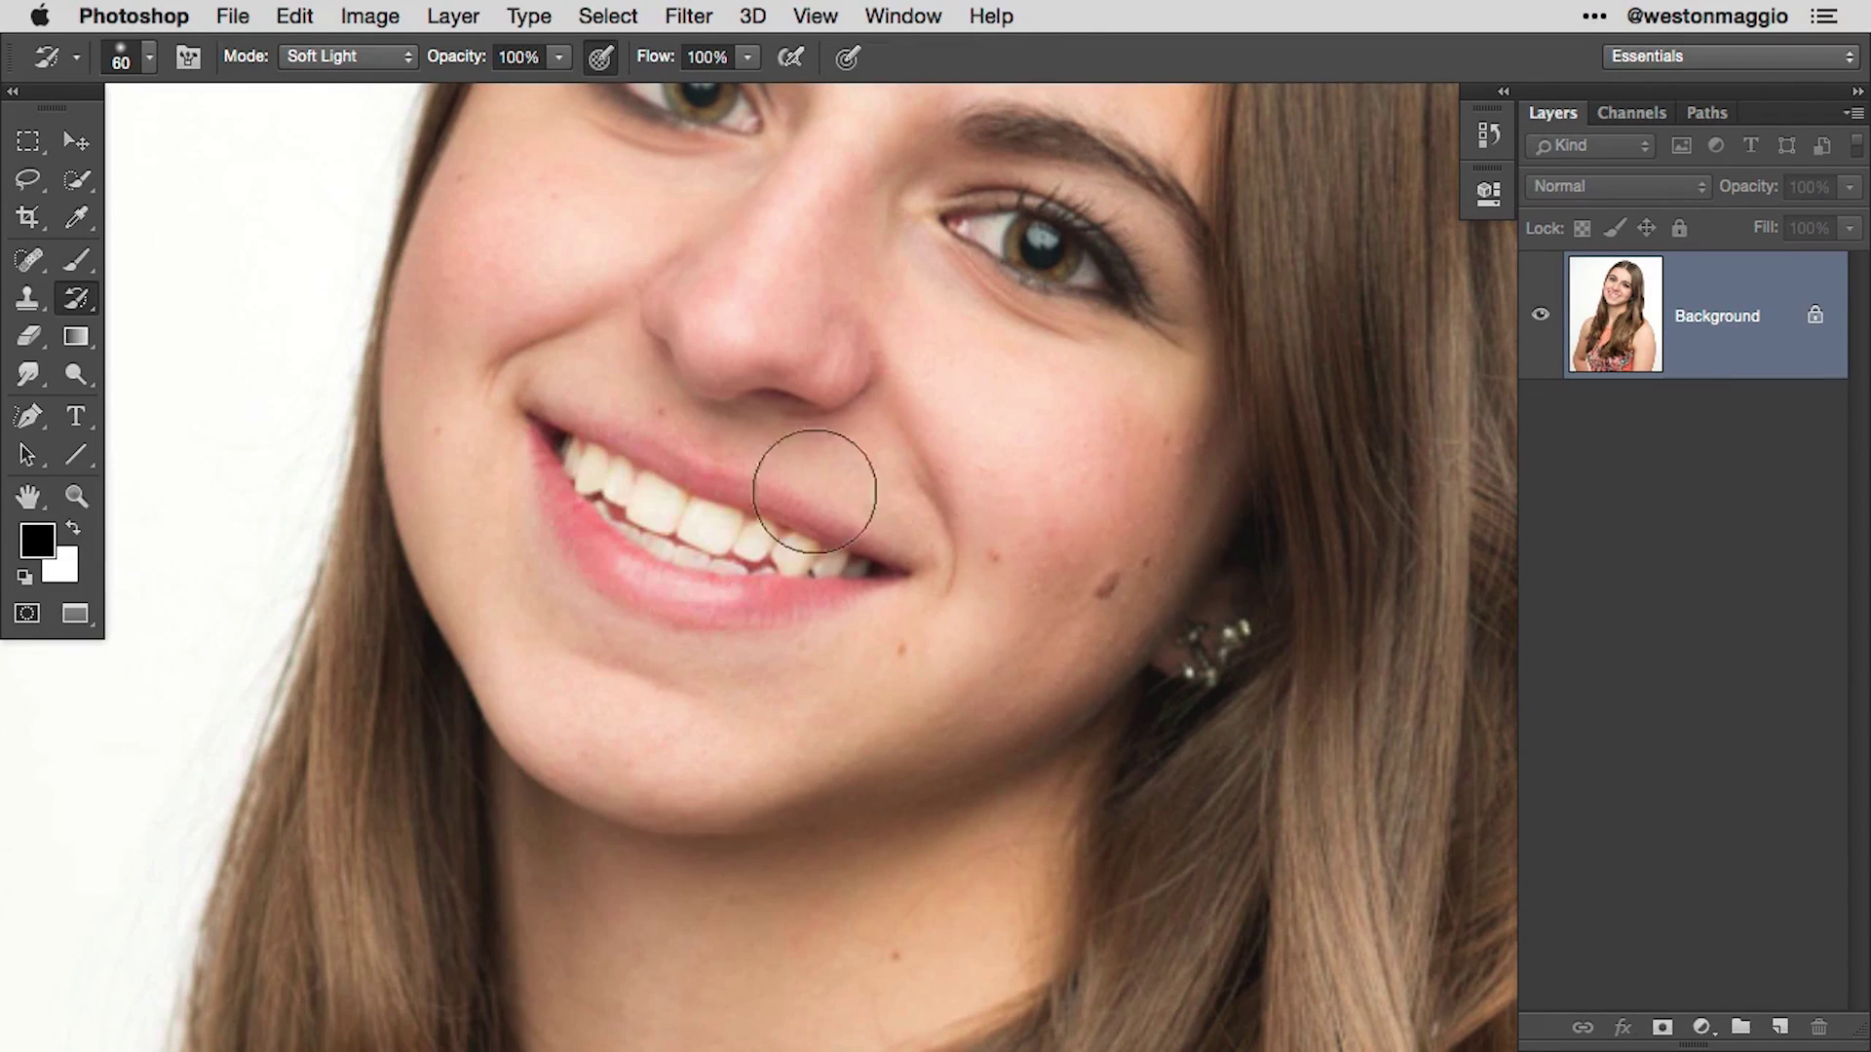
pyautogui.press('[')
pyautogui.press('[')
pyautogui.press('[')
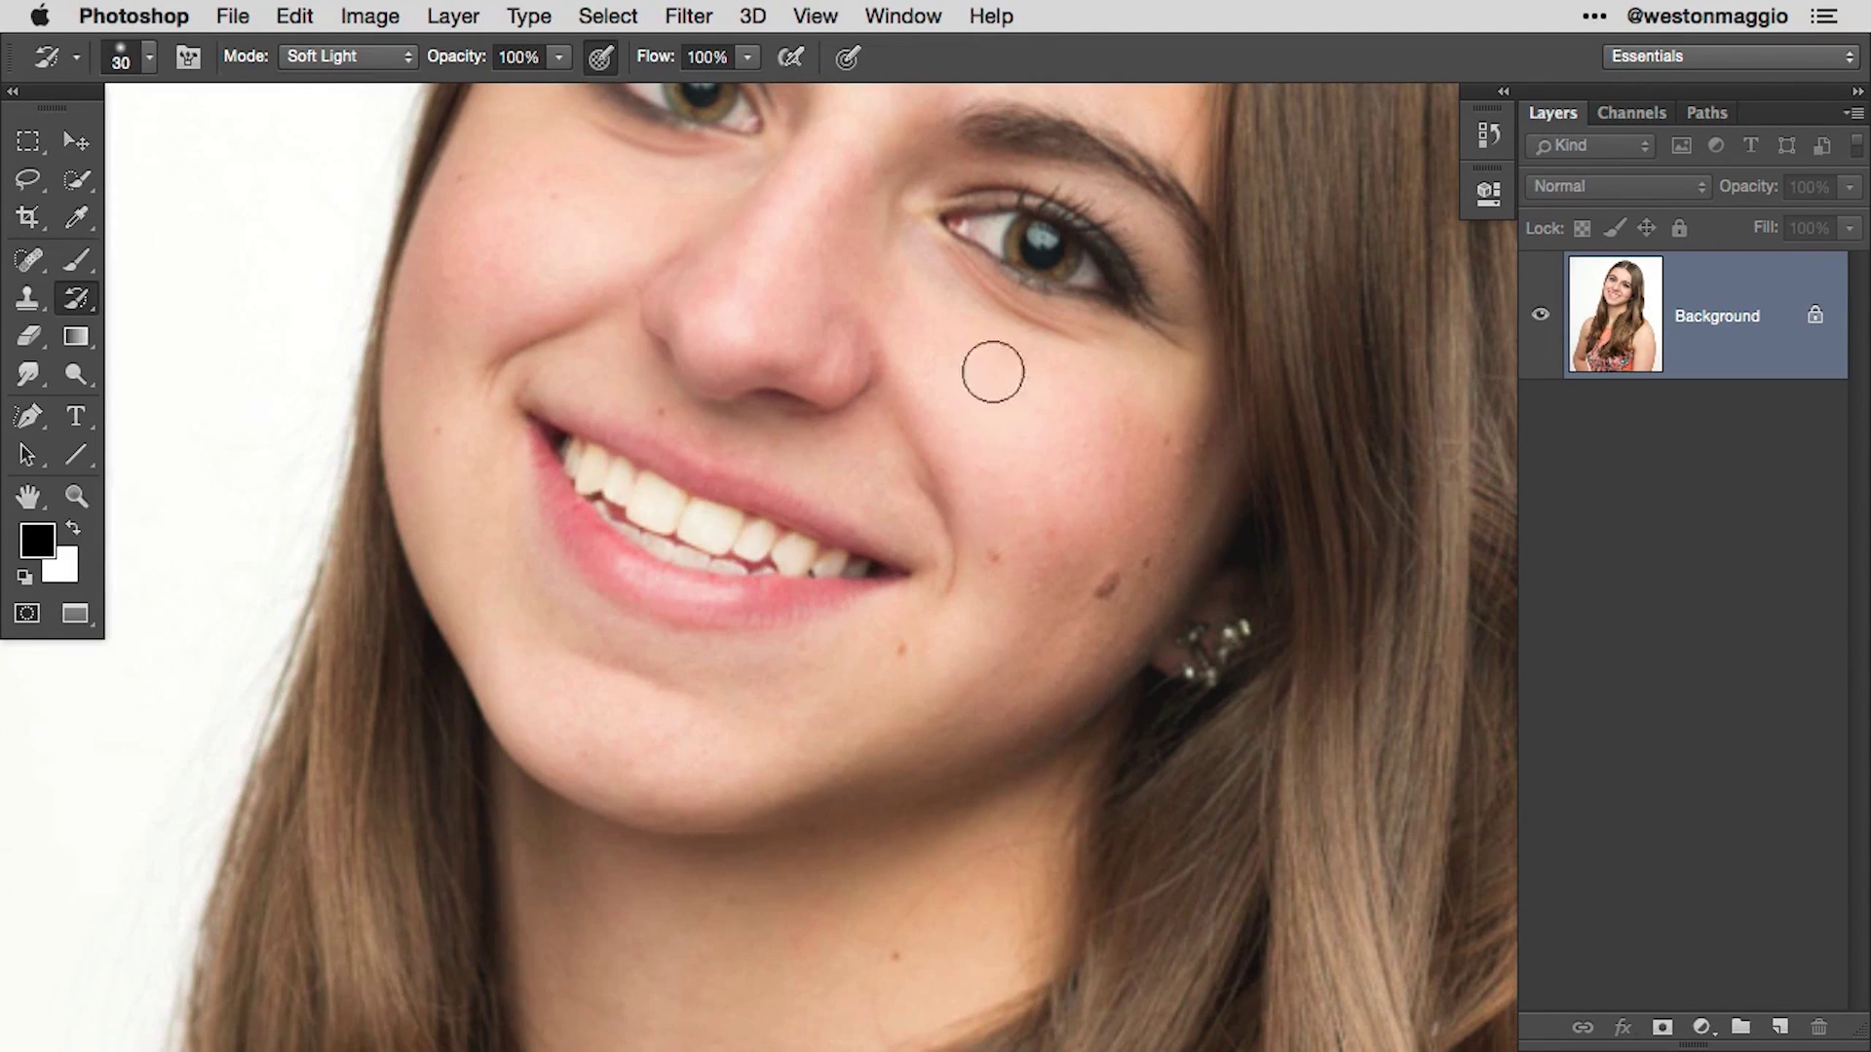
pyautogui.moveTo(943, 367); pyautogui.dragTo(878, 539)
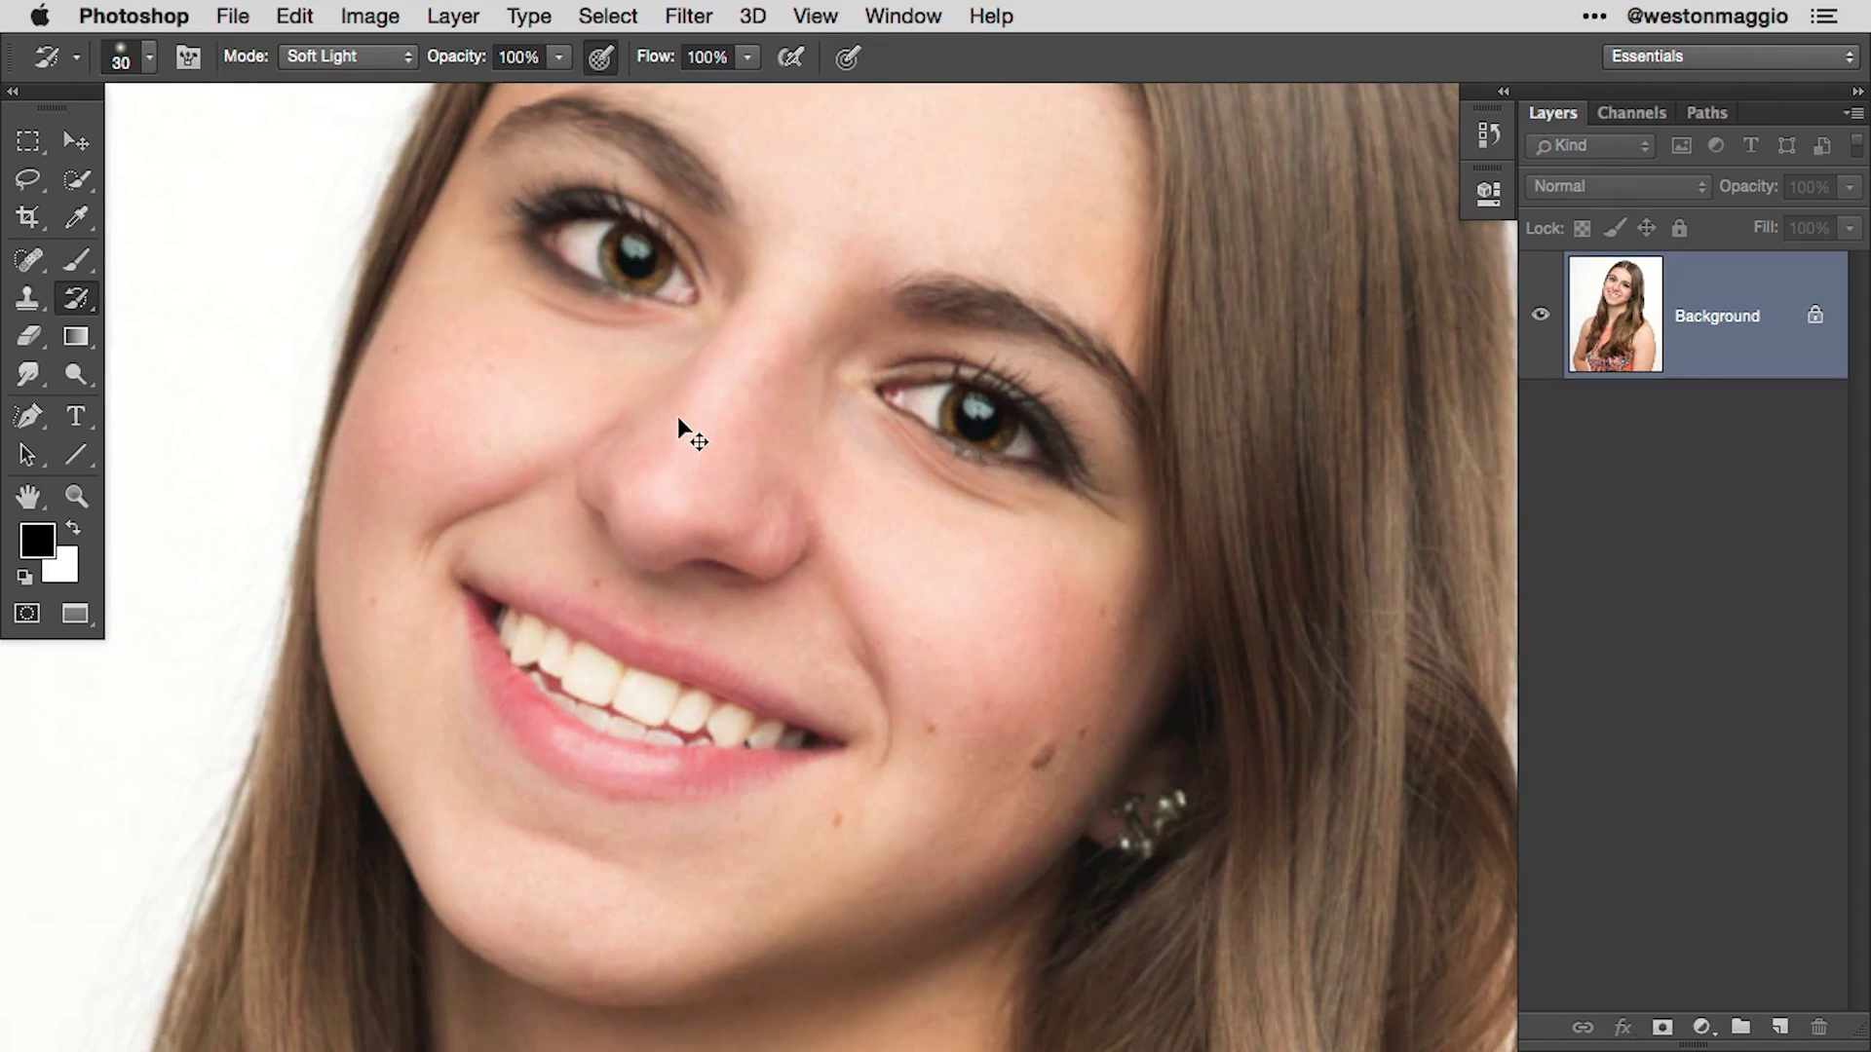
# Step: Check the whole retouched portrait and revert it to its saved state
pyautogui.press('super+0')
pyautogui.moveTo(874, 498); pyautogui.dragTo(584, 493)
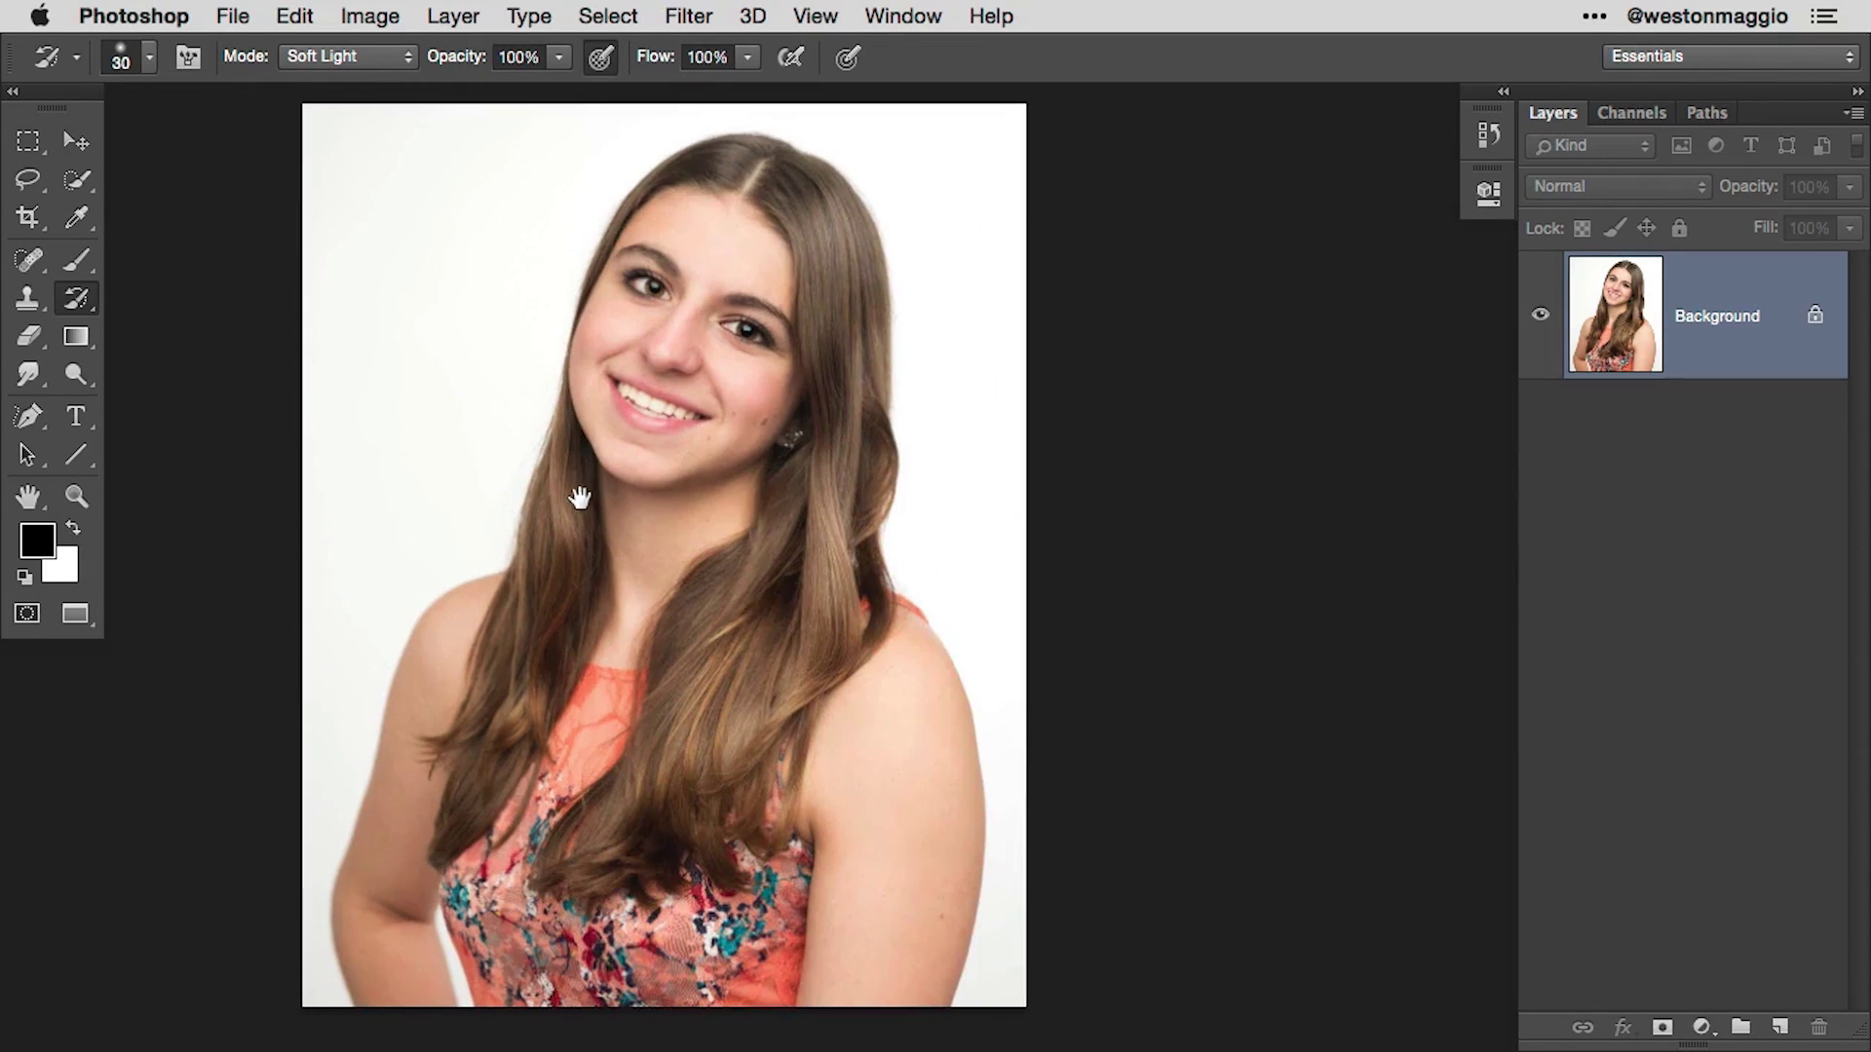
pyautogui.moveTo(747, 513); pyautogui.dragTo(873, 543)
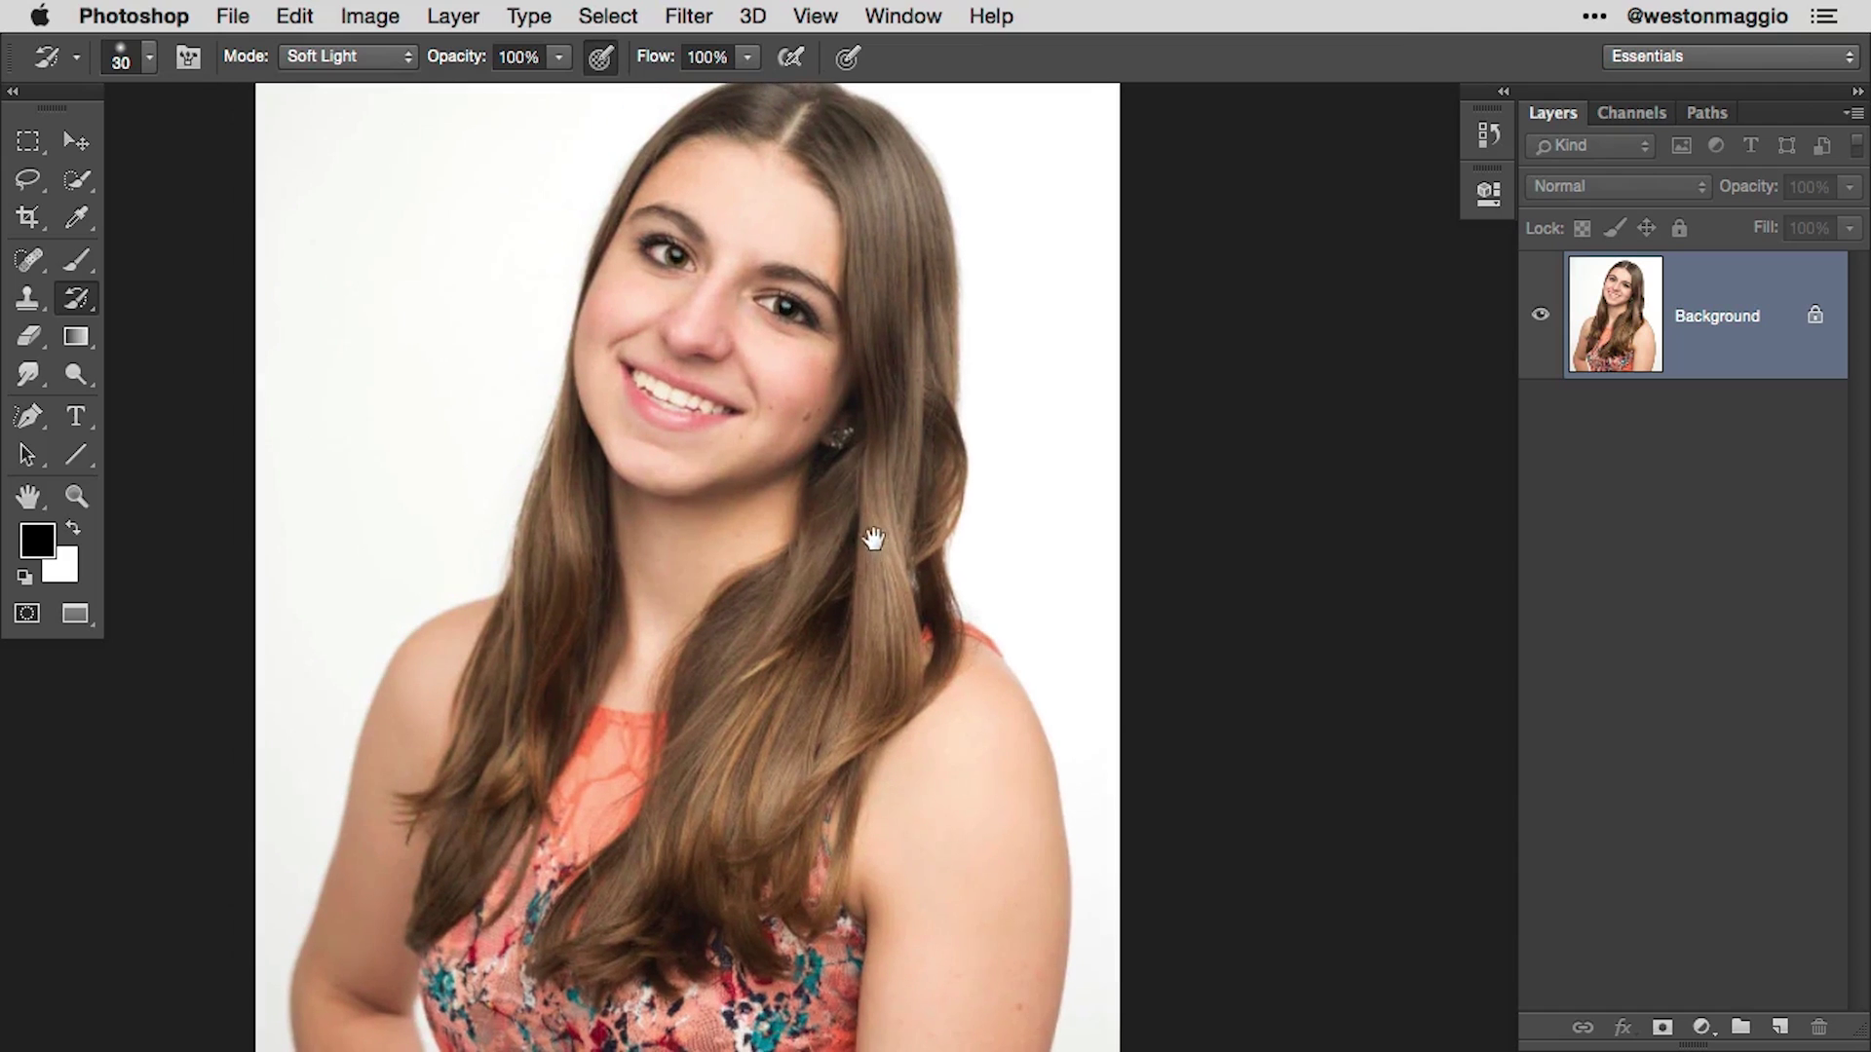
pyautogui.click(233, 16)
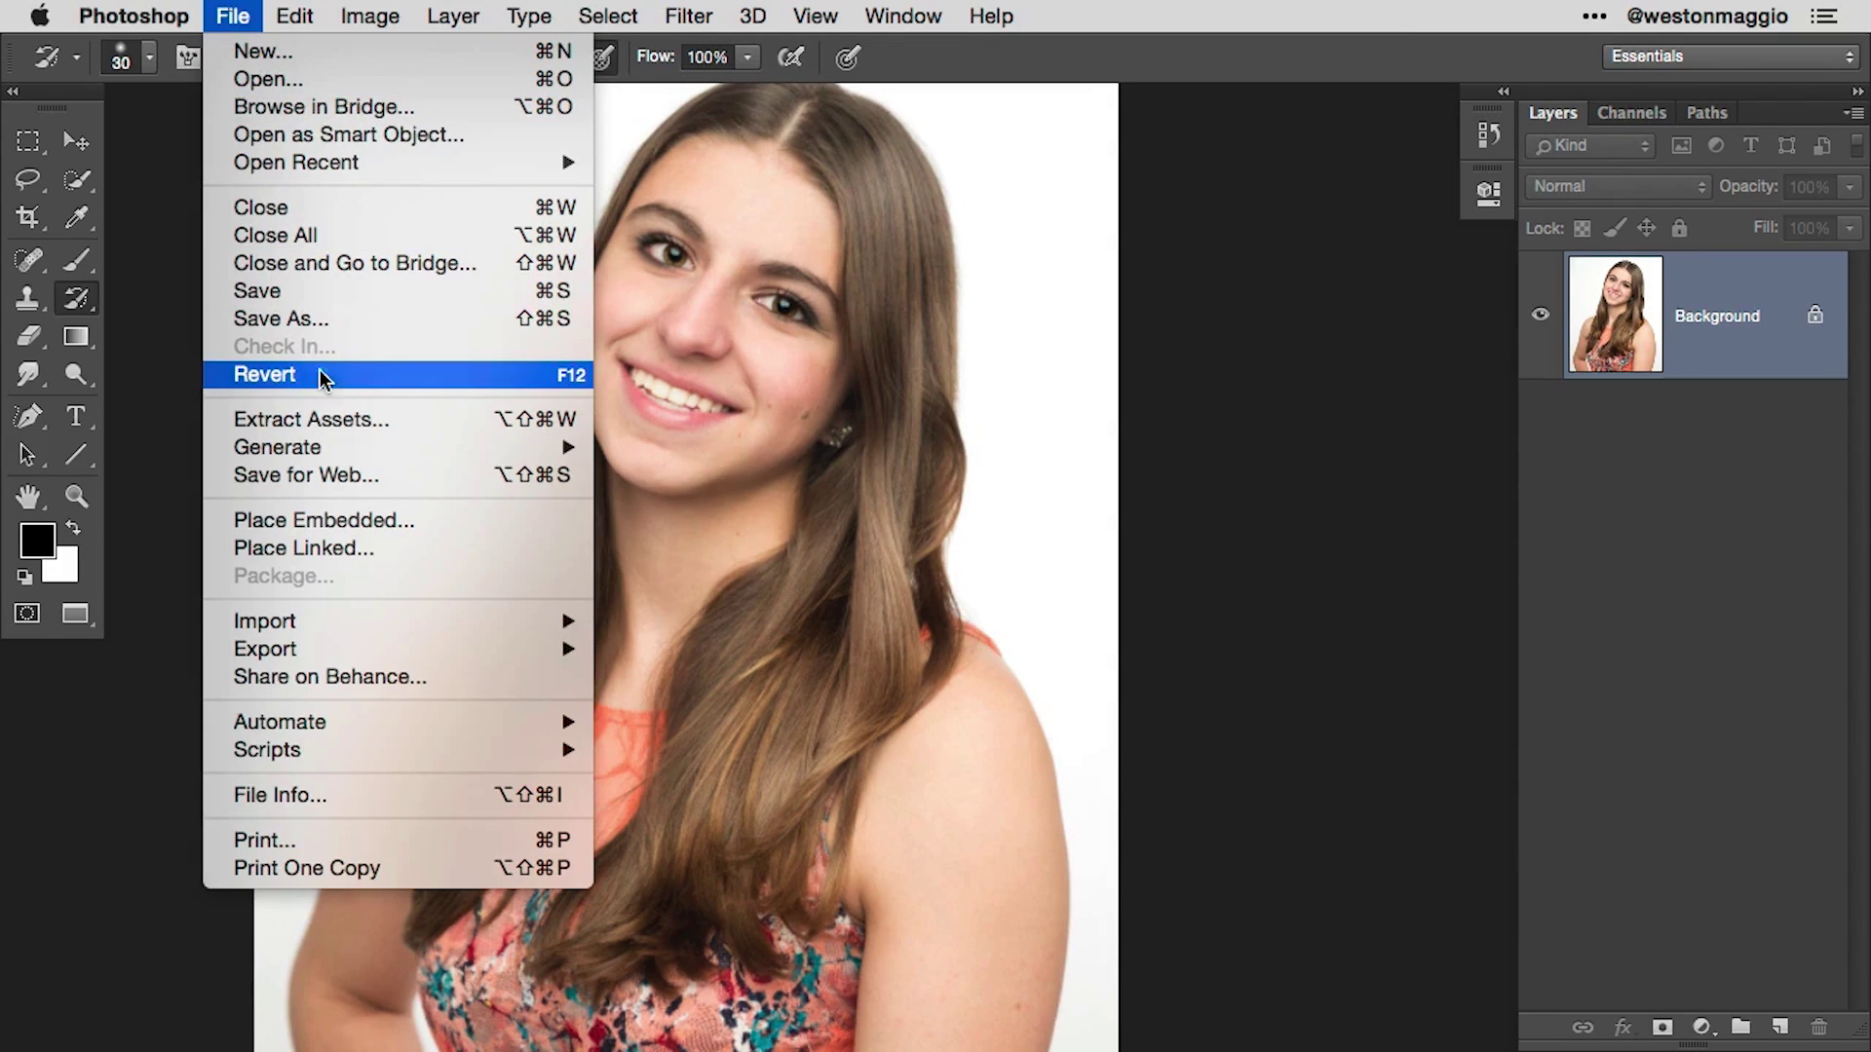
pyautogui.click(492, 384)
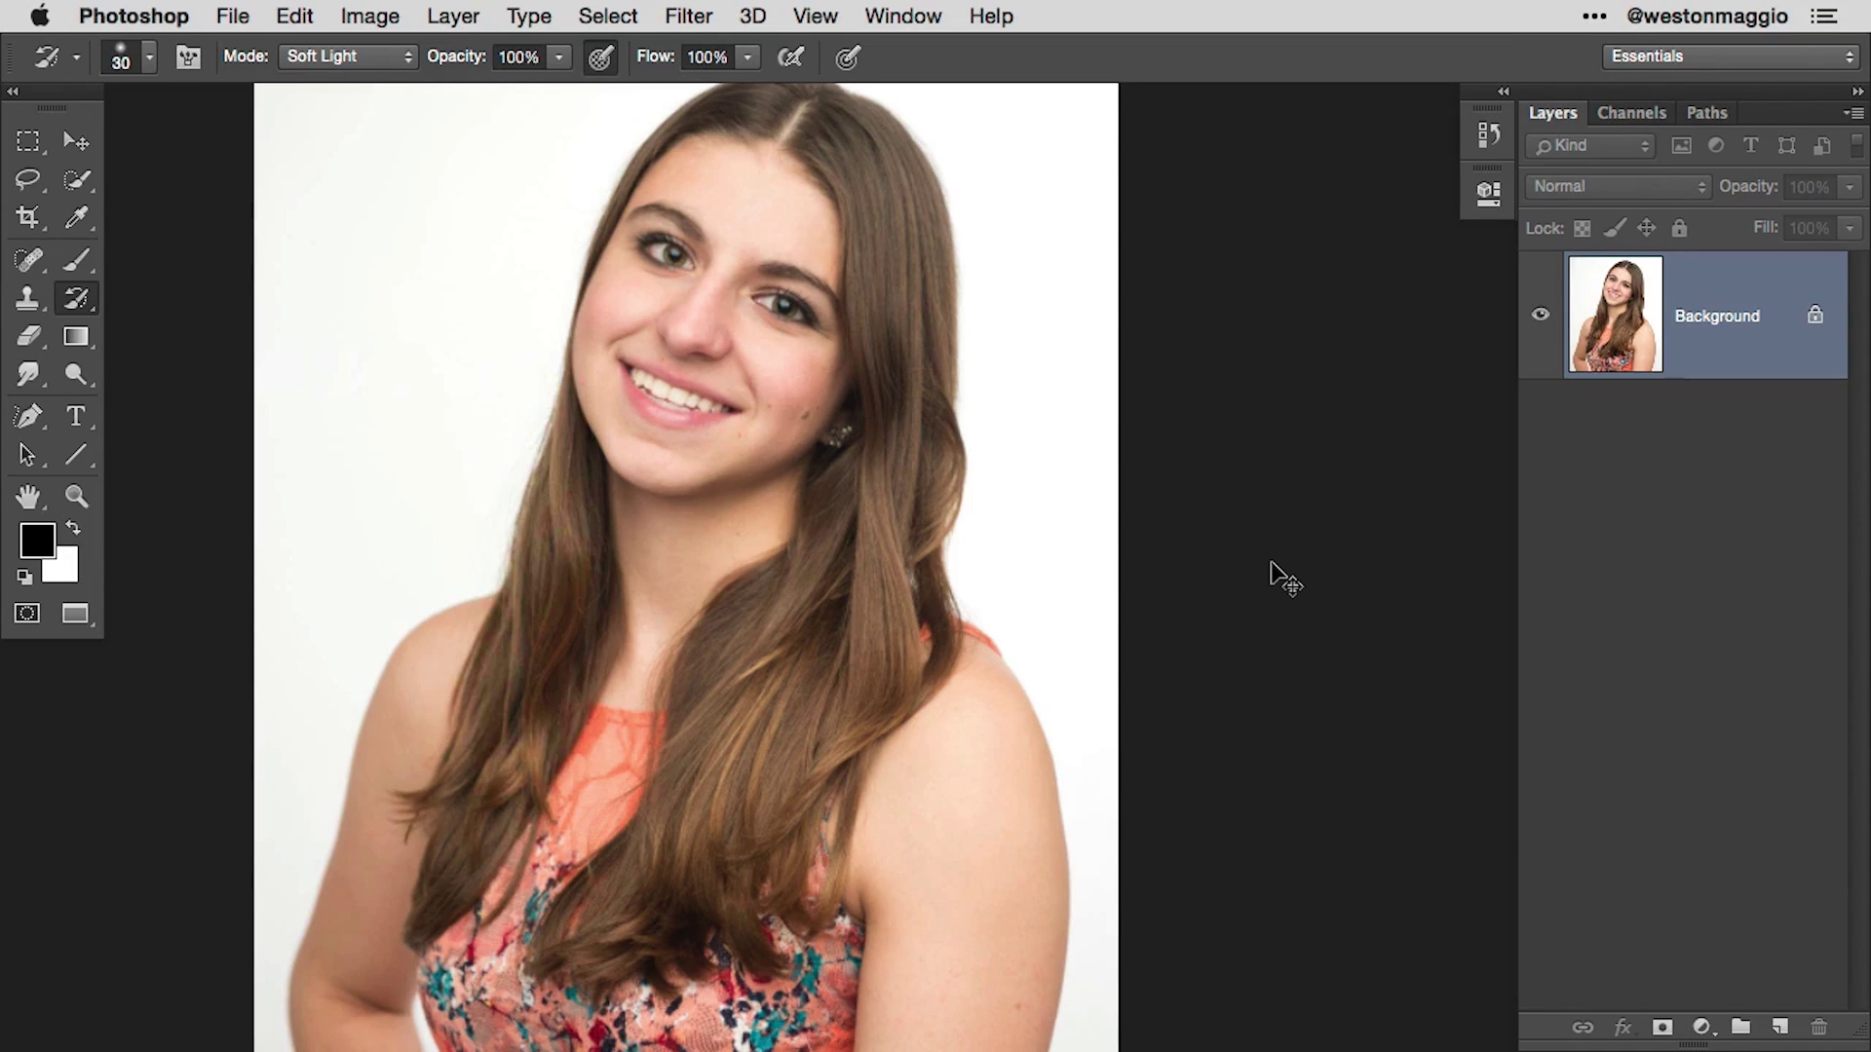
# Step: Show the history states and toggle the revert off and on to compare both portrait versions, ending with the revert undone
pyautogui.click(1483, 151)
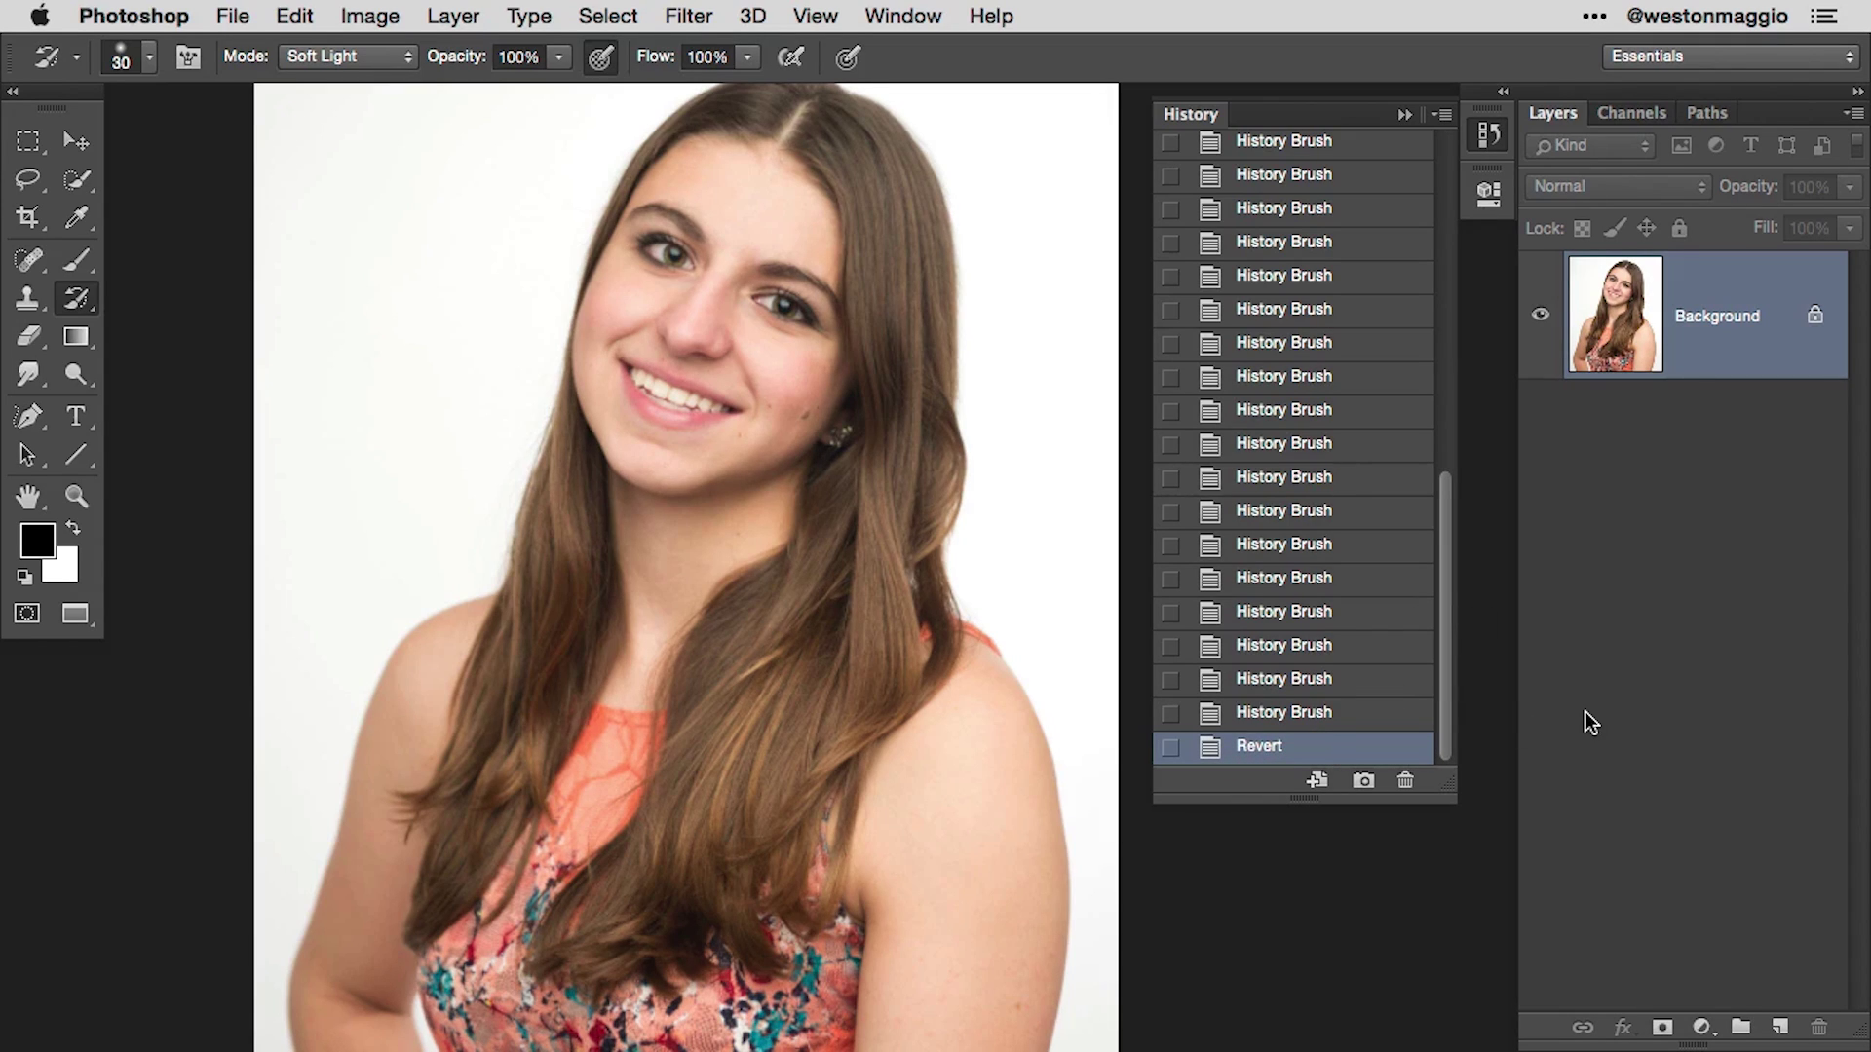
pyautogui.press('super+z')
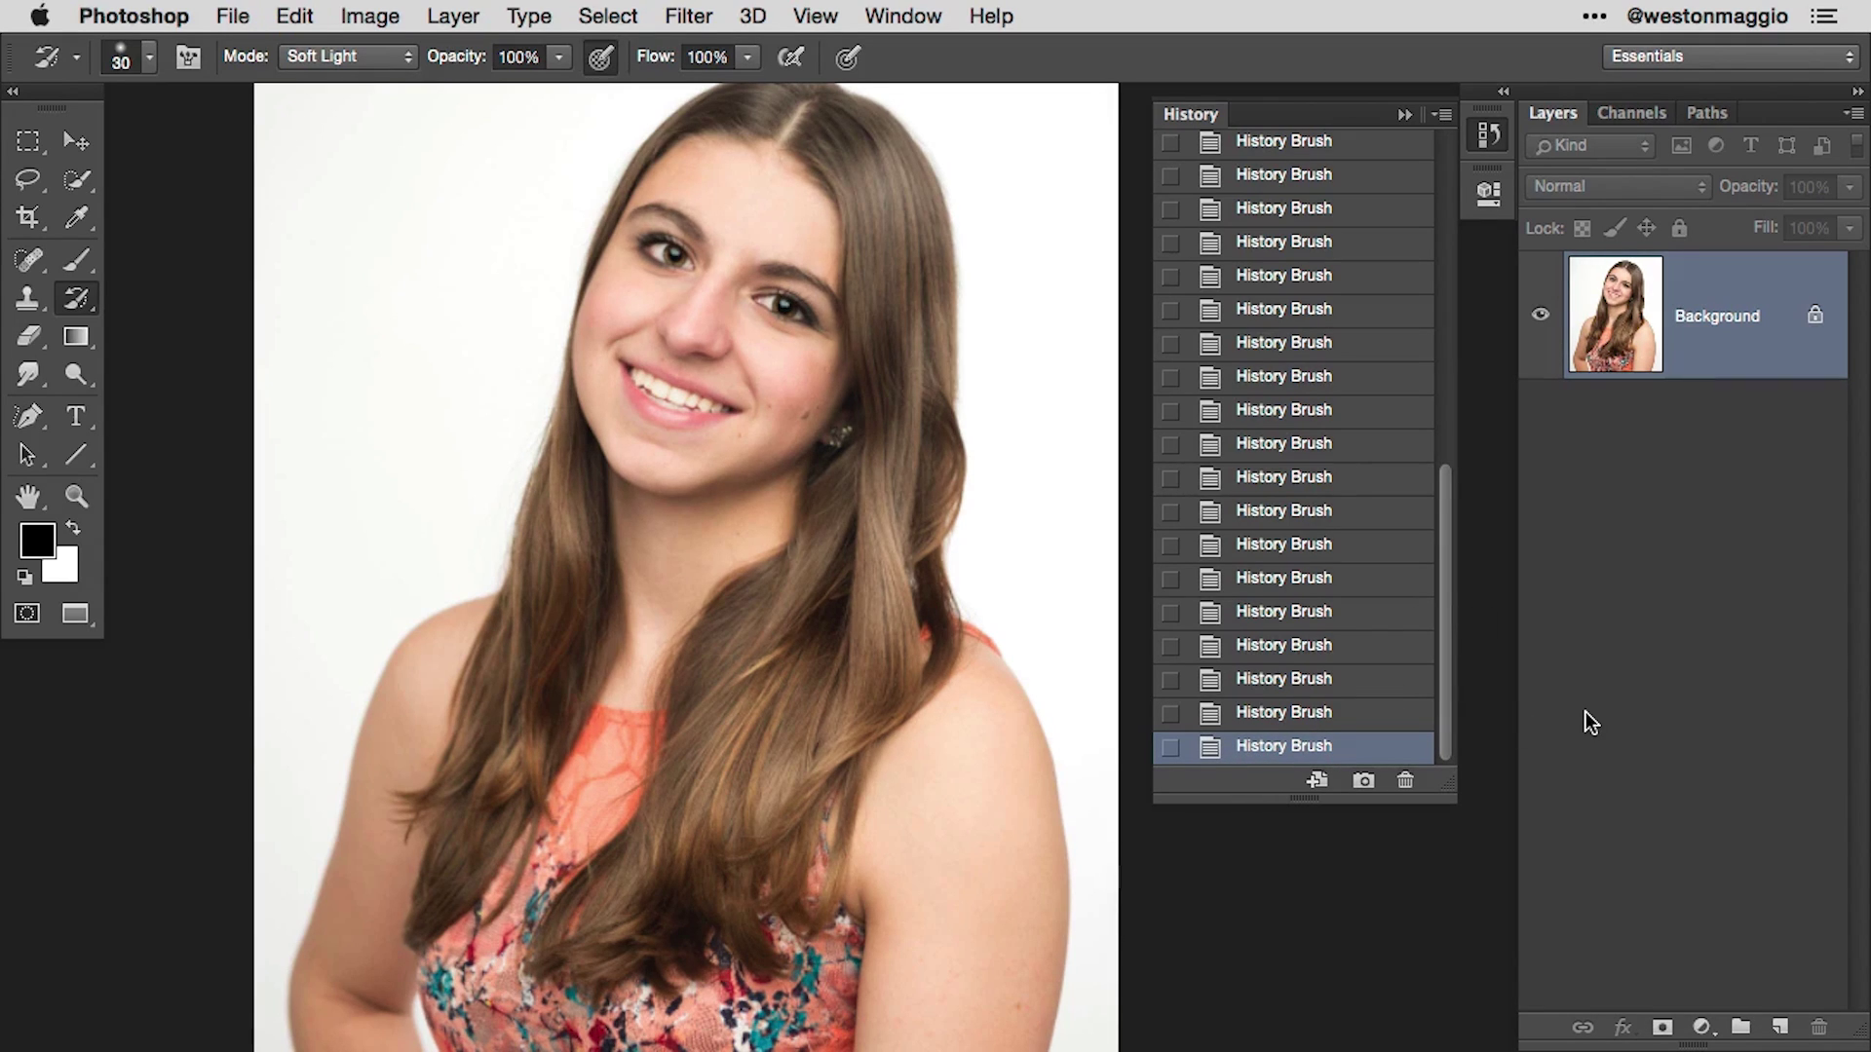
pyautogui.press('super+z')
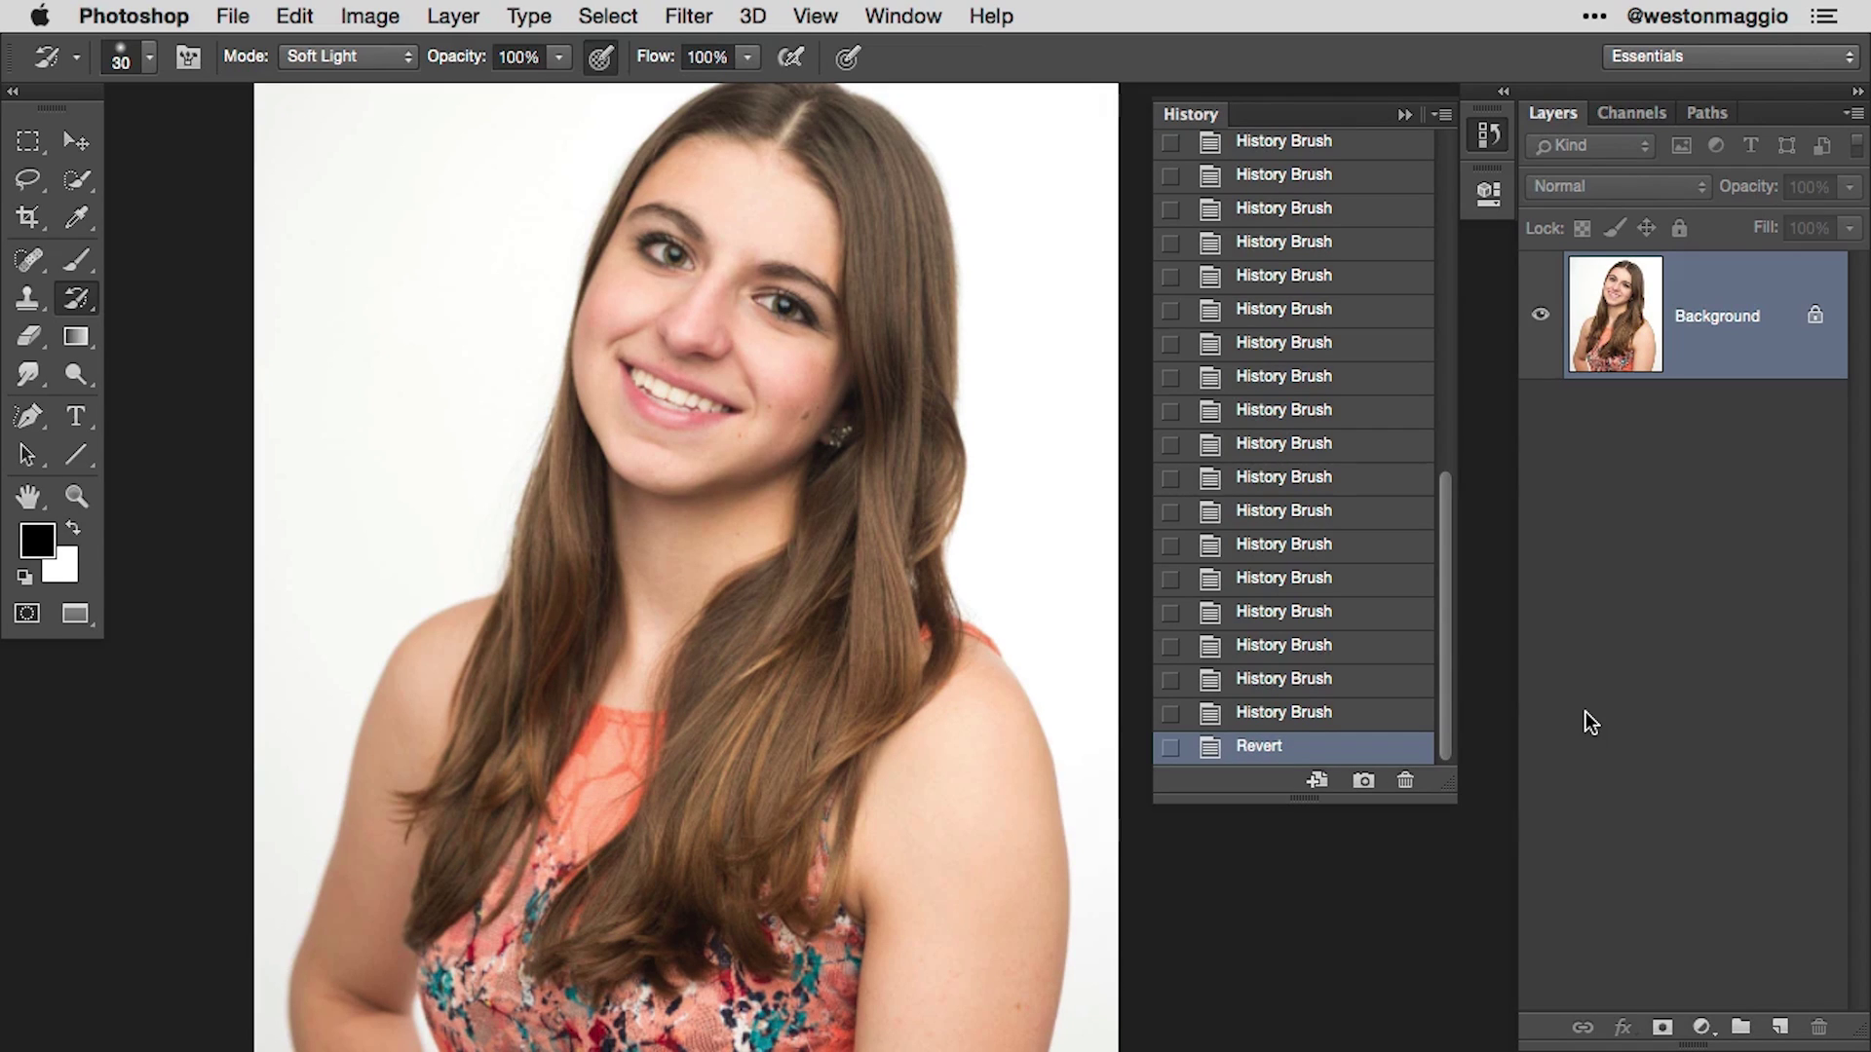
pyautogui.press('super+z')
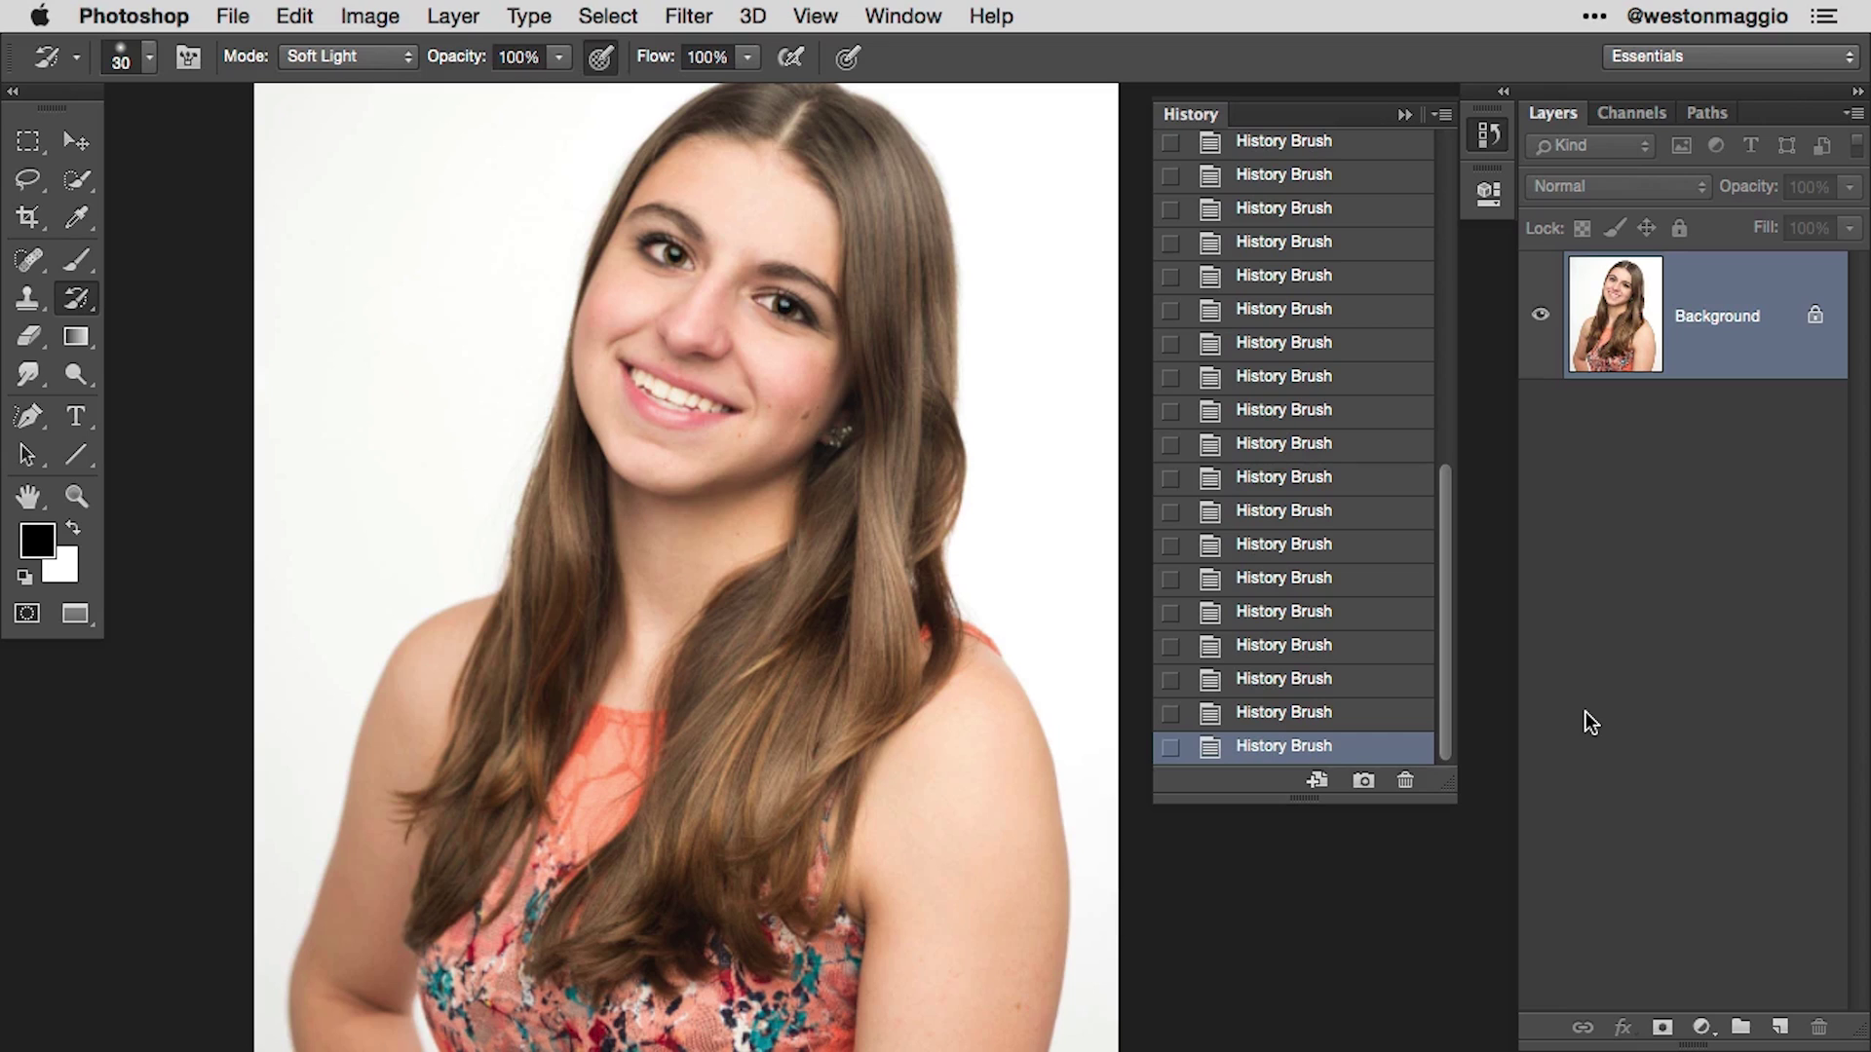
pyautogui.press('super+z')
pyautogui.press('super+z')
# Step: Set the History Brush blend mode back to Normal
pyautogui.click(407, 56)
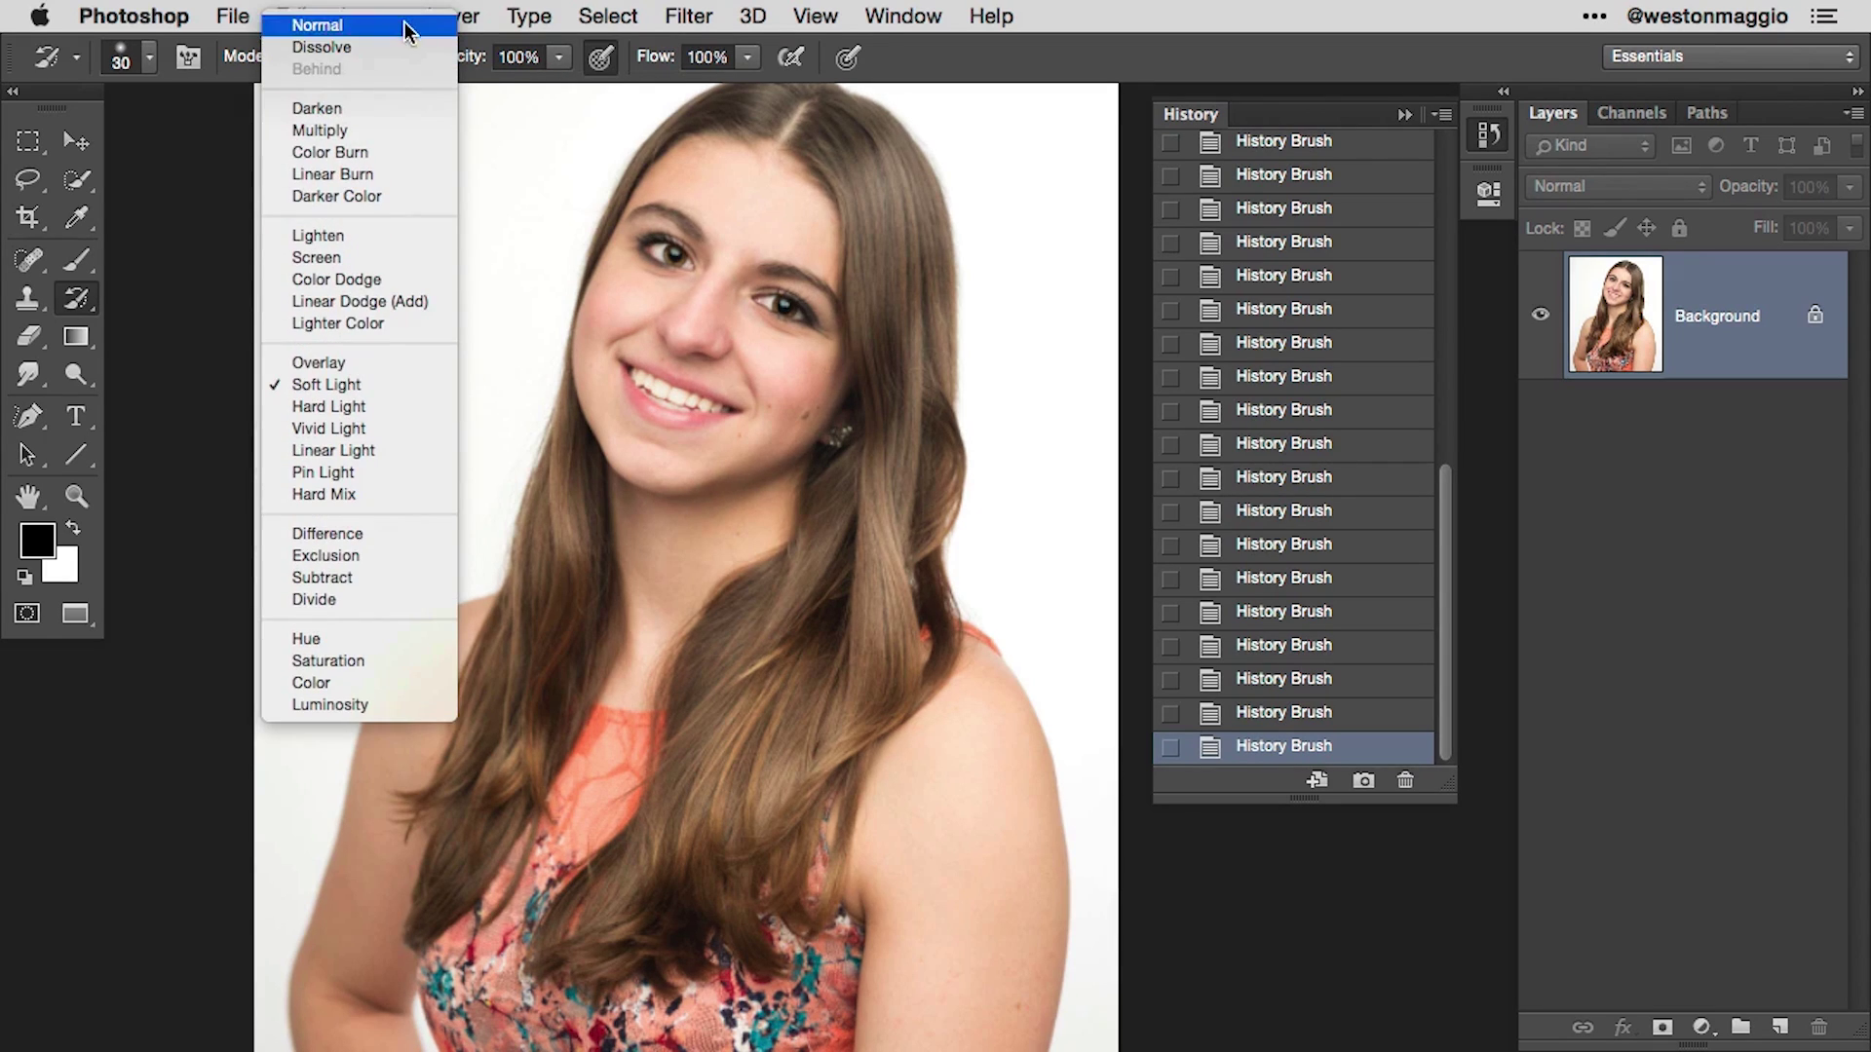
pyautogui.click(406, 26)
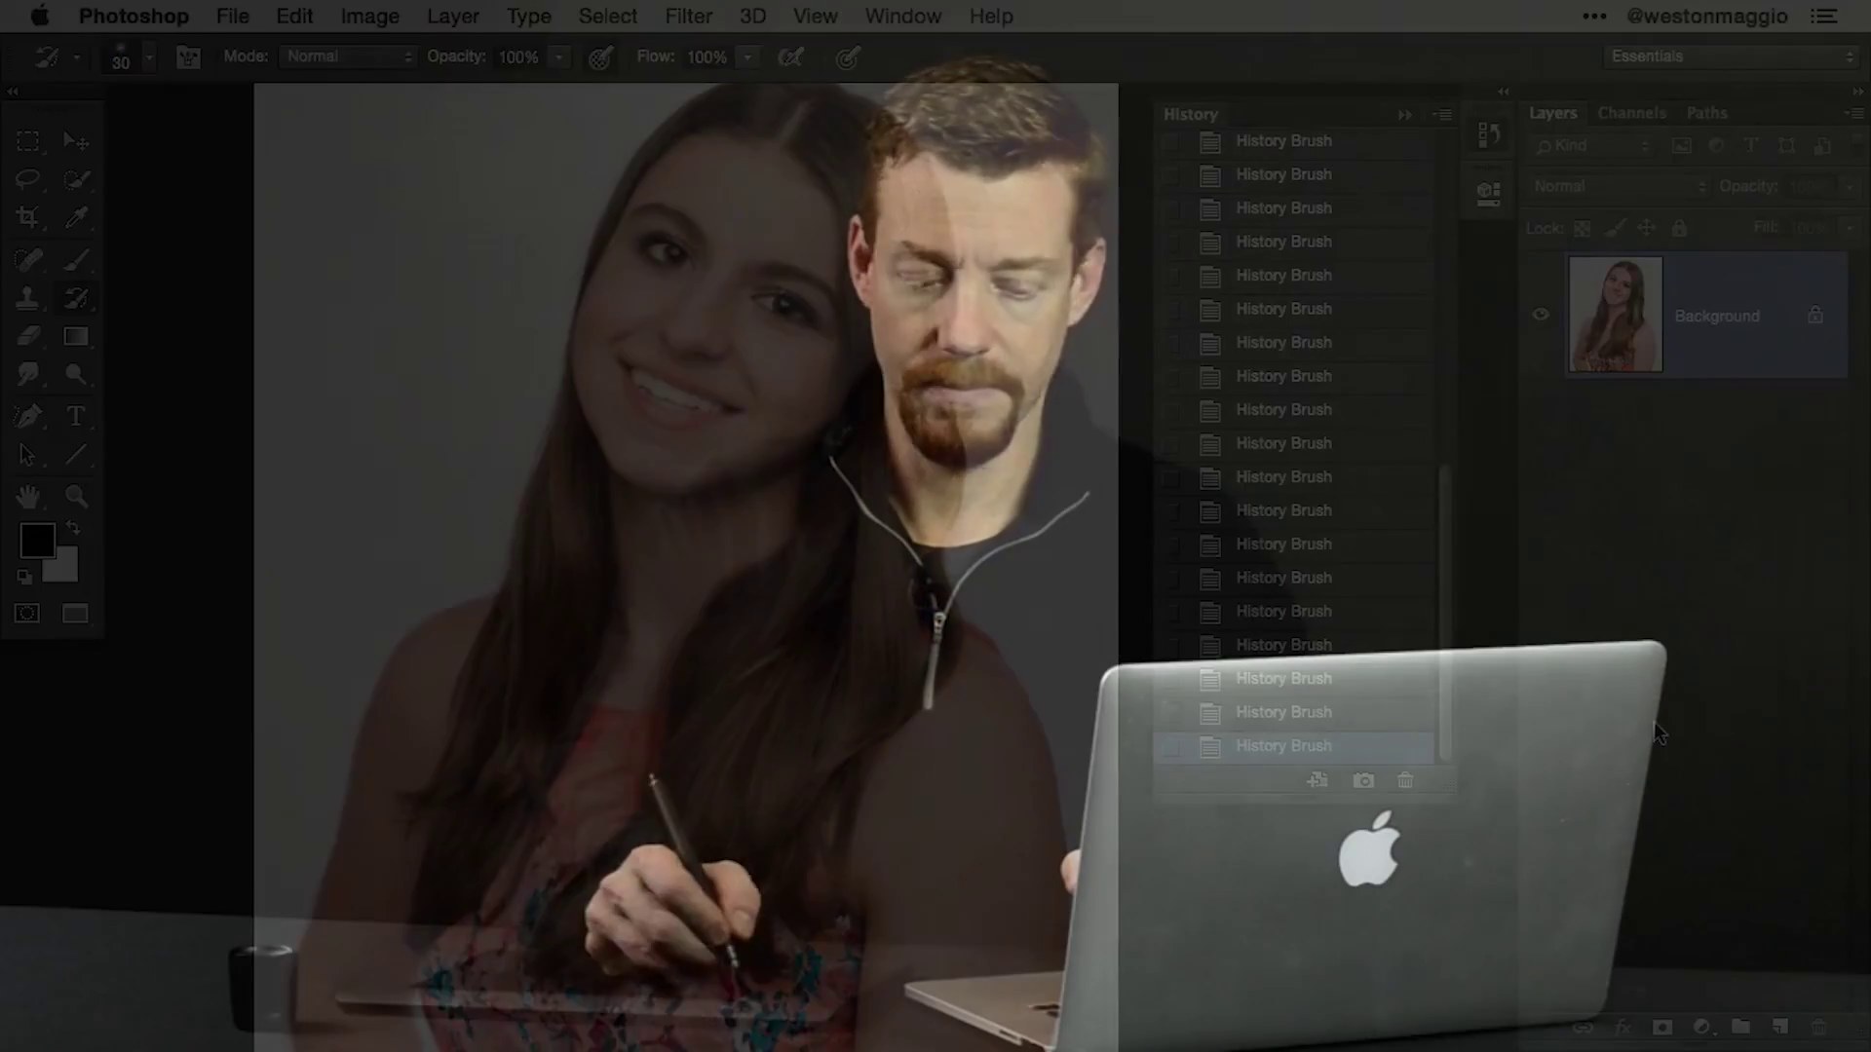